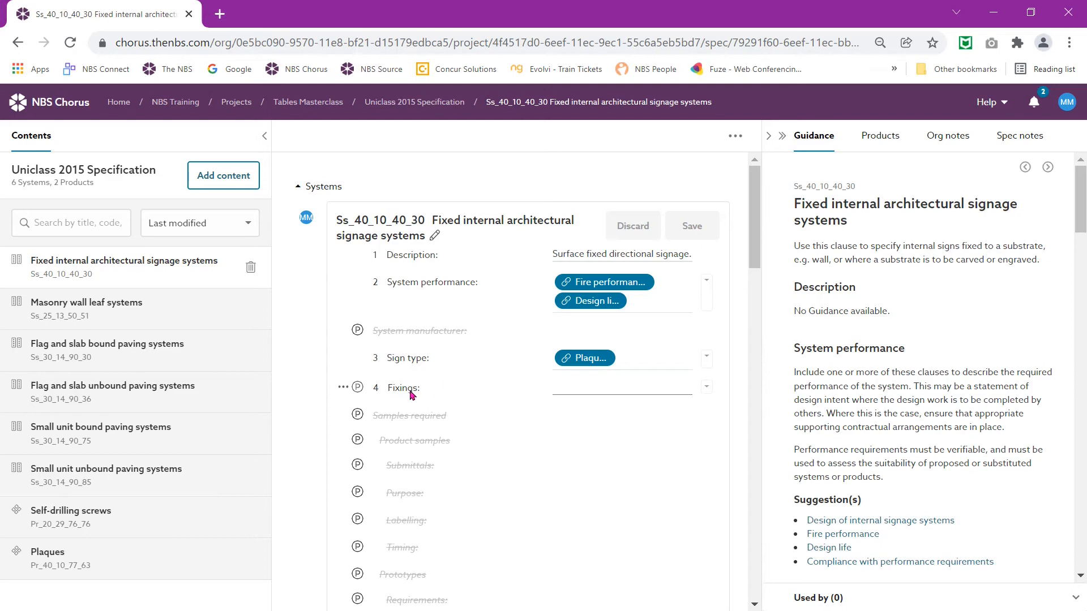
# Step: Insert a blank table into the Fixings value of the signage systems clause
pyautogui.click(579, 387)
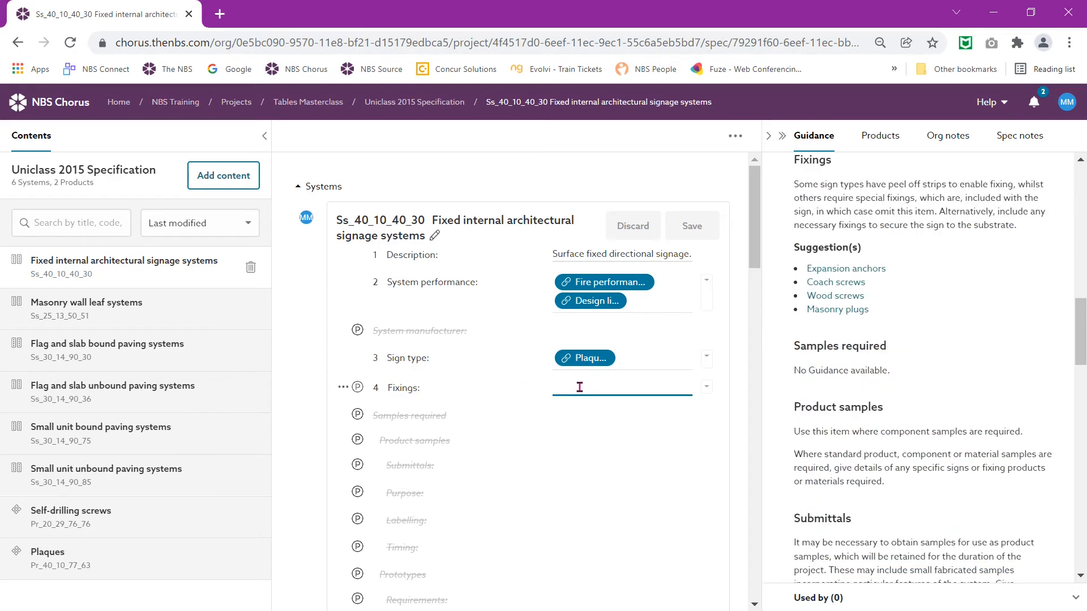
pyautogui.click(343, 389)
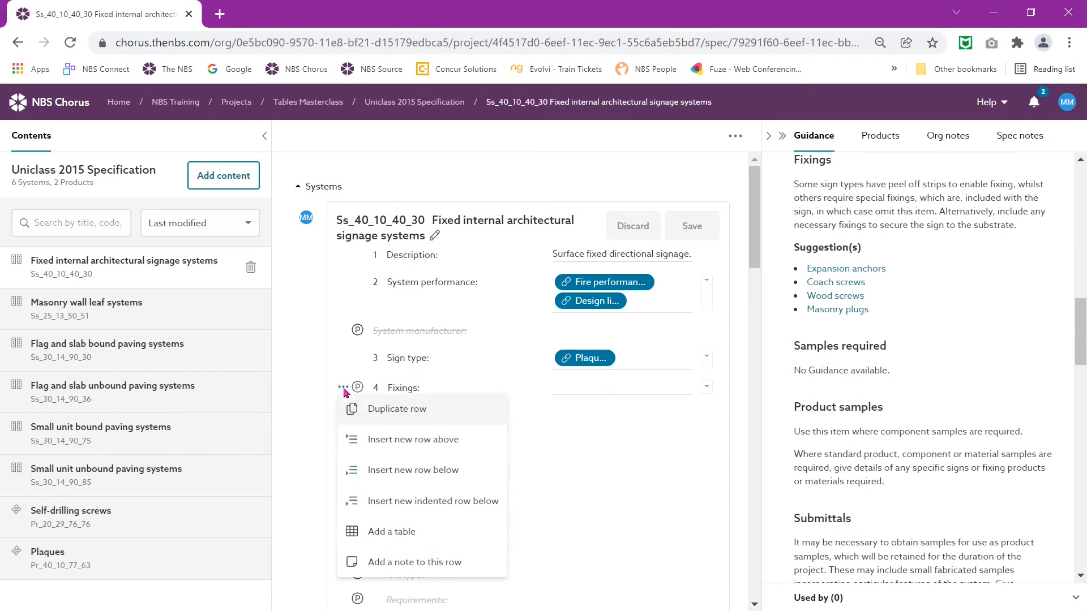
pyautogui.click(393, 535)
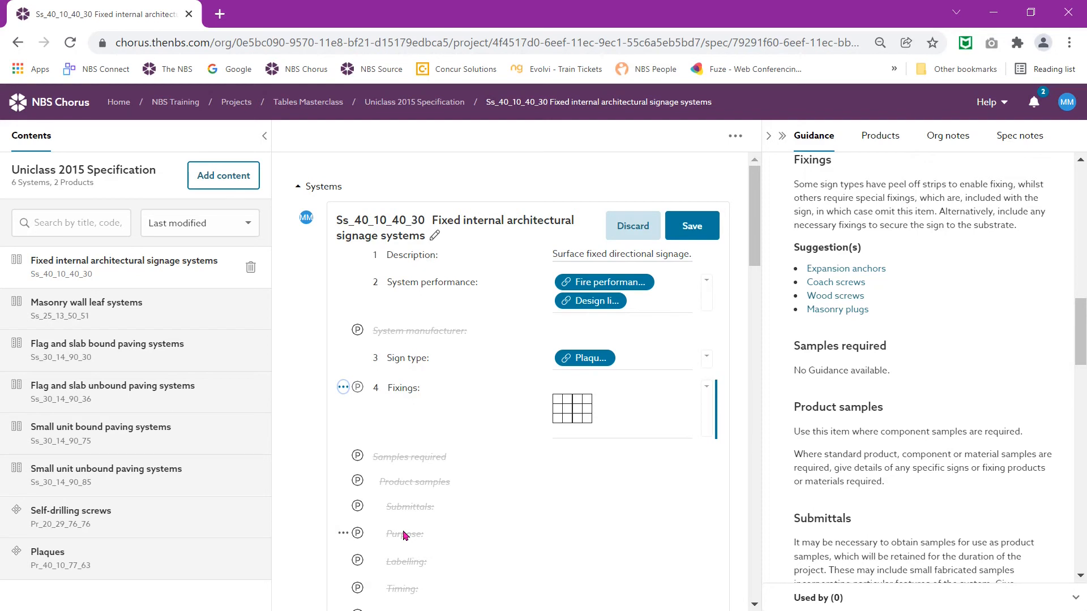
# Step: Enter column headings Plasterboard, Masonry and Wood Doors, leaving the first top cell blank
pyautogui.click(570, 409)
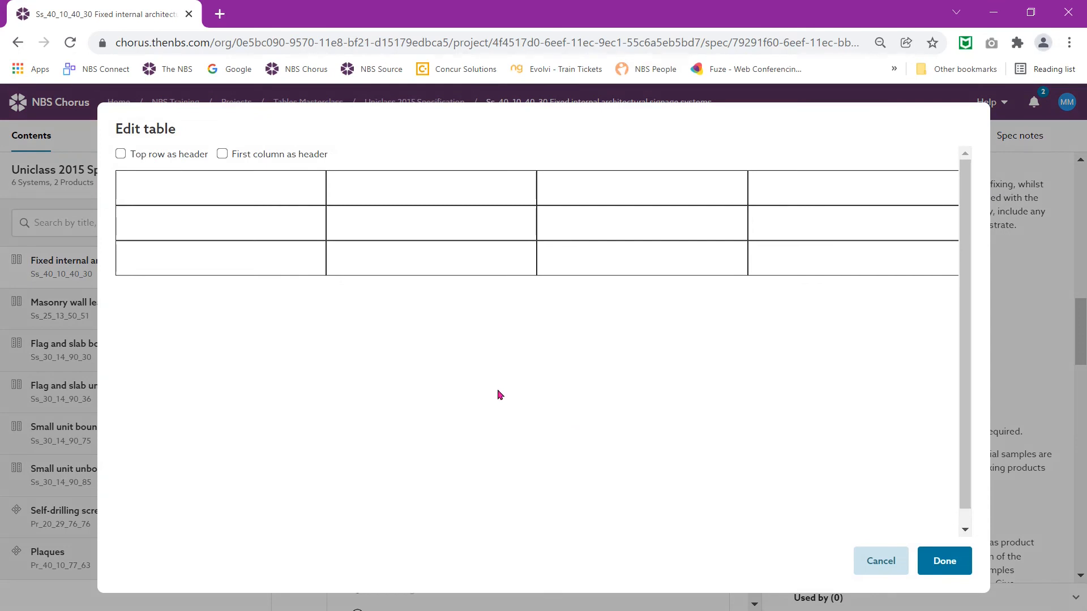
pyautogui.click(417, 191)
pyautogui.write('Plasterboard')
pyautogui.press('Tab')
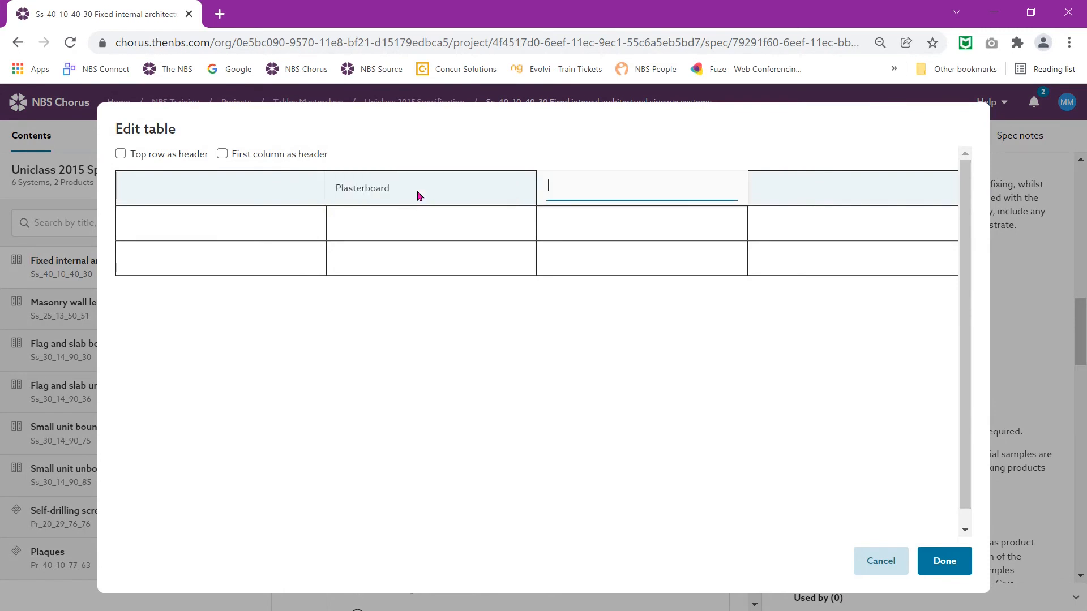
pyautogui.write('Masonry')
pyautogui.press('Tab')
pyautogui.write('W')
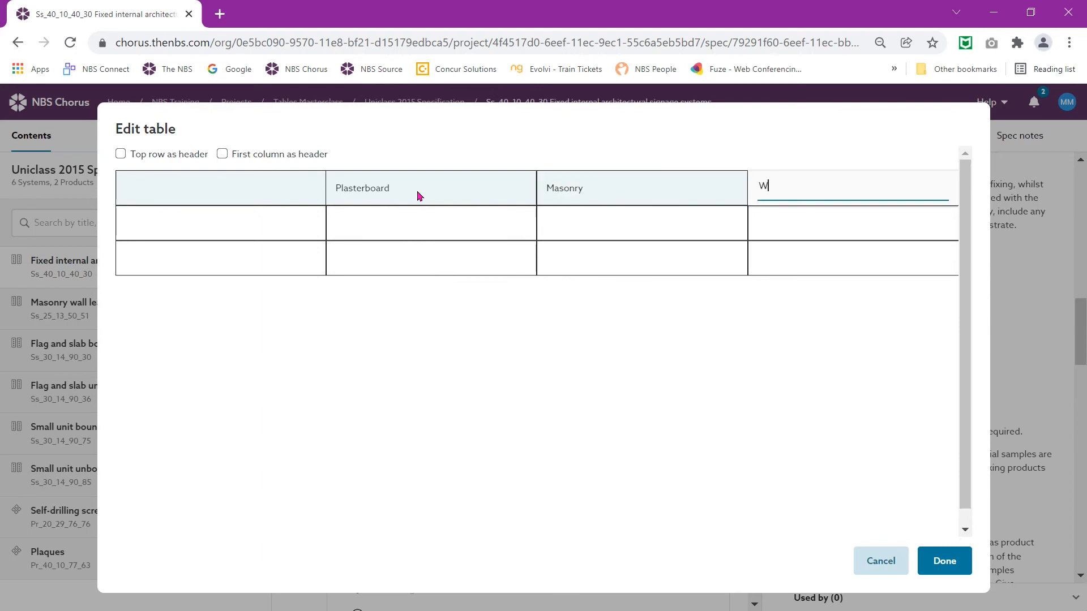
pyautogui.write('ood Doors')
pyautogui.press('Tab')
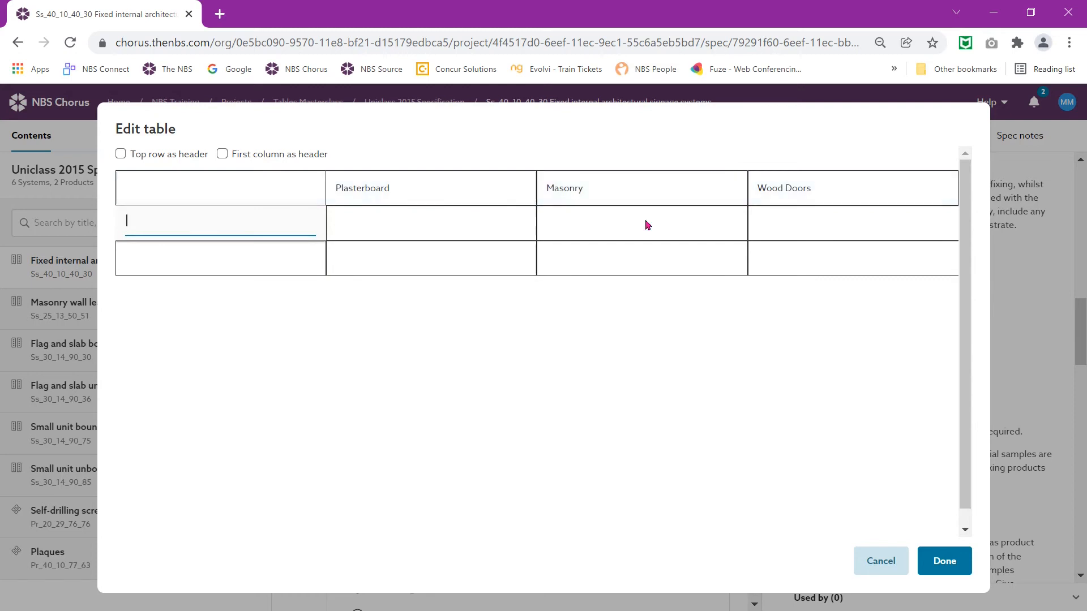
# Step: Fill the < 2 kgs row with Adhesive, Plug & screw and Adhesive
pyautogui.rightClick(629, 232)
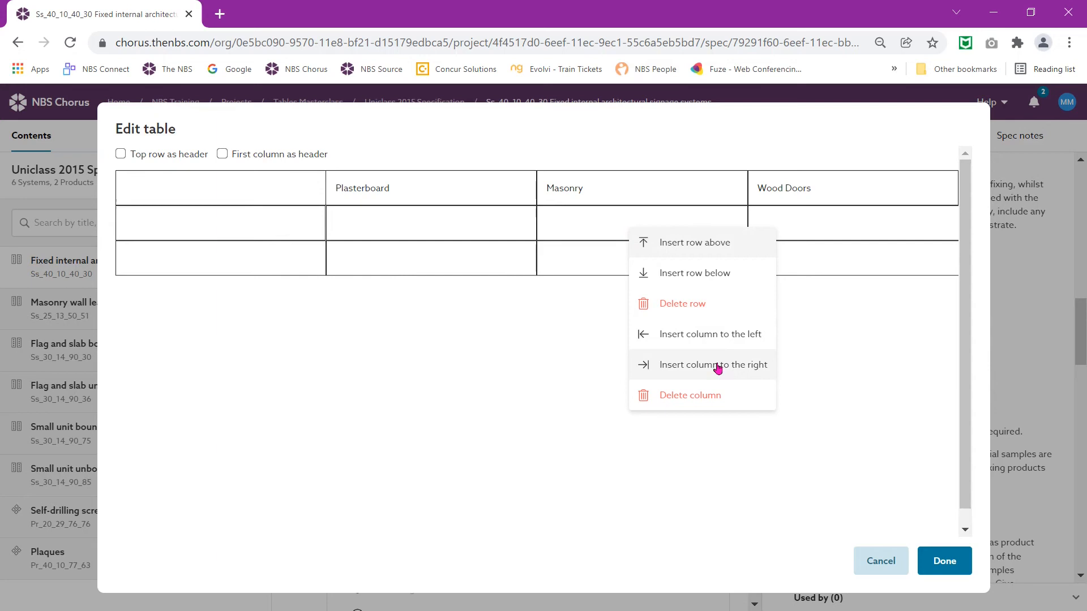
pyautogui.click(191, 230)
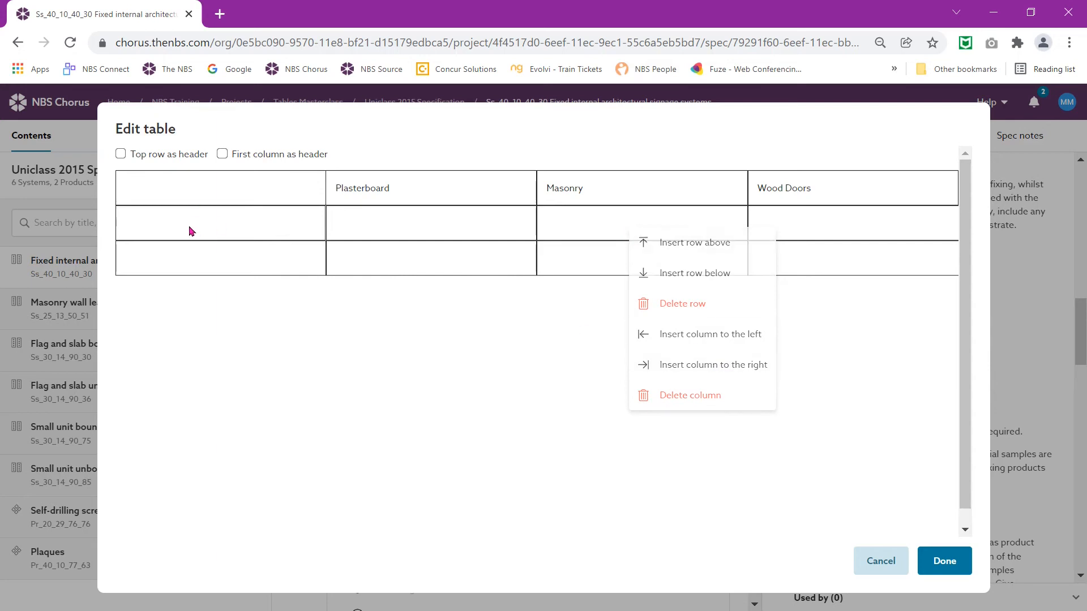
pyautogui.click(189, 227)
pyautogui.write('<')
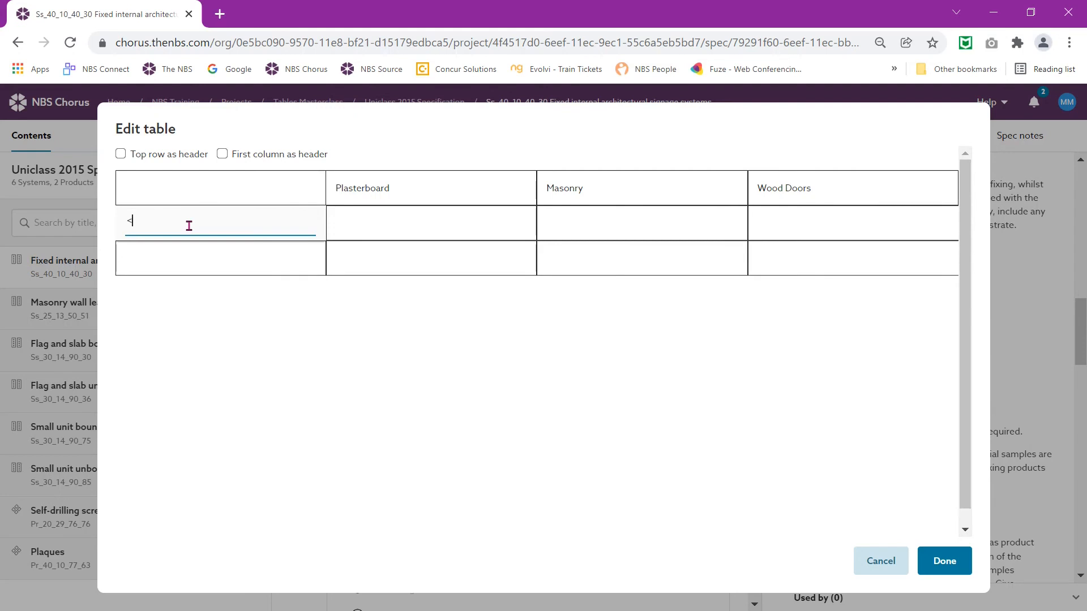
pyautogui.write(' 2 kgs')
pyautogui.press('Tab')
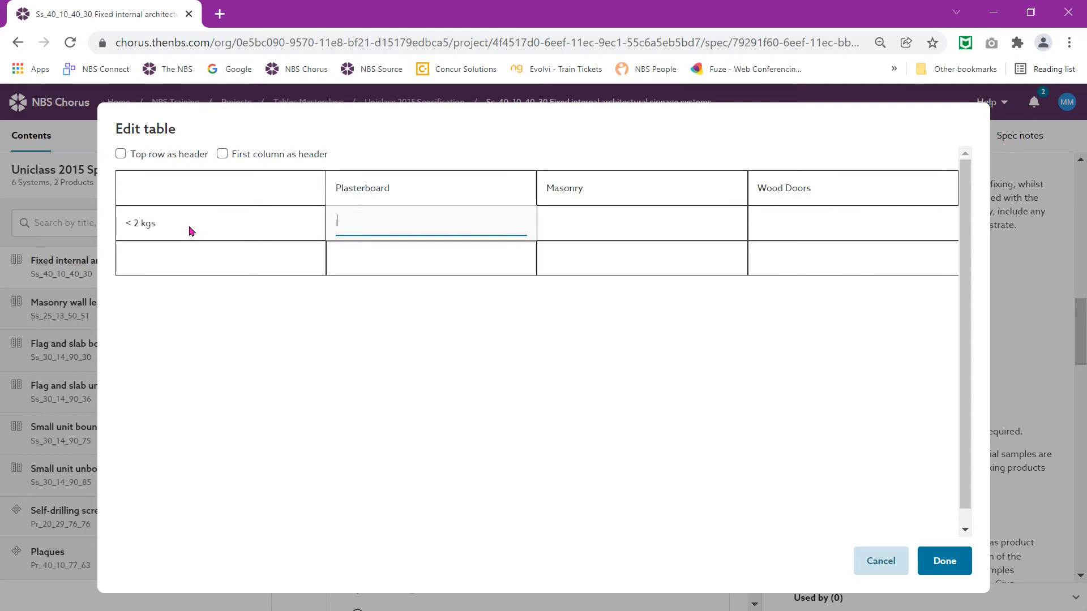
pyautogui.write('Adhesive')
pyautogui.press('Tab')
pyautogui.write('Plug ')
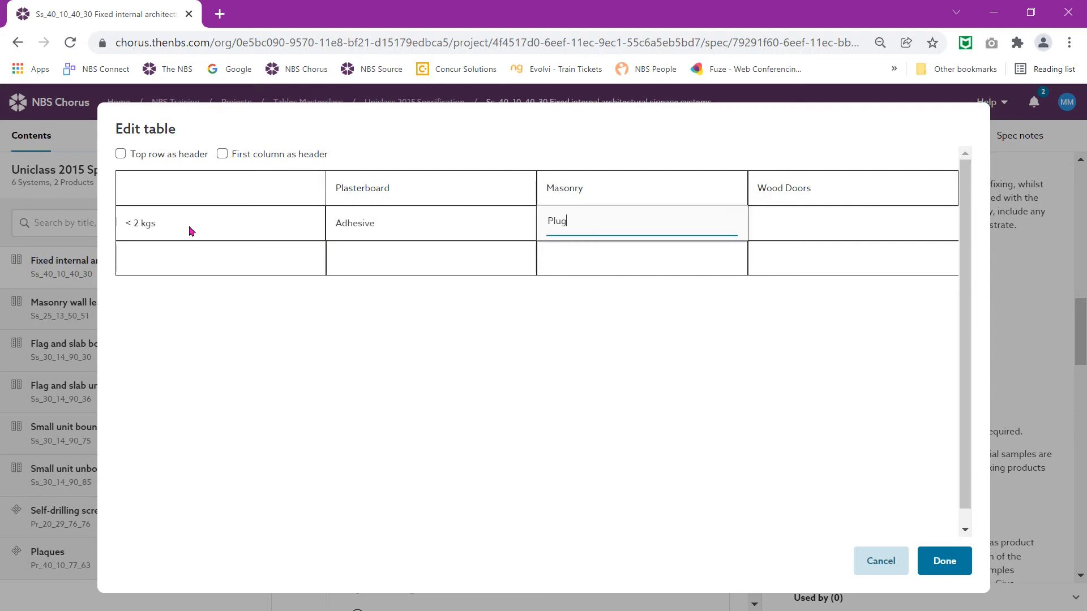
pyautogui.write('& screw')
pyautogui.press('Tab')
pyautogui.write('Adhesive')
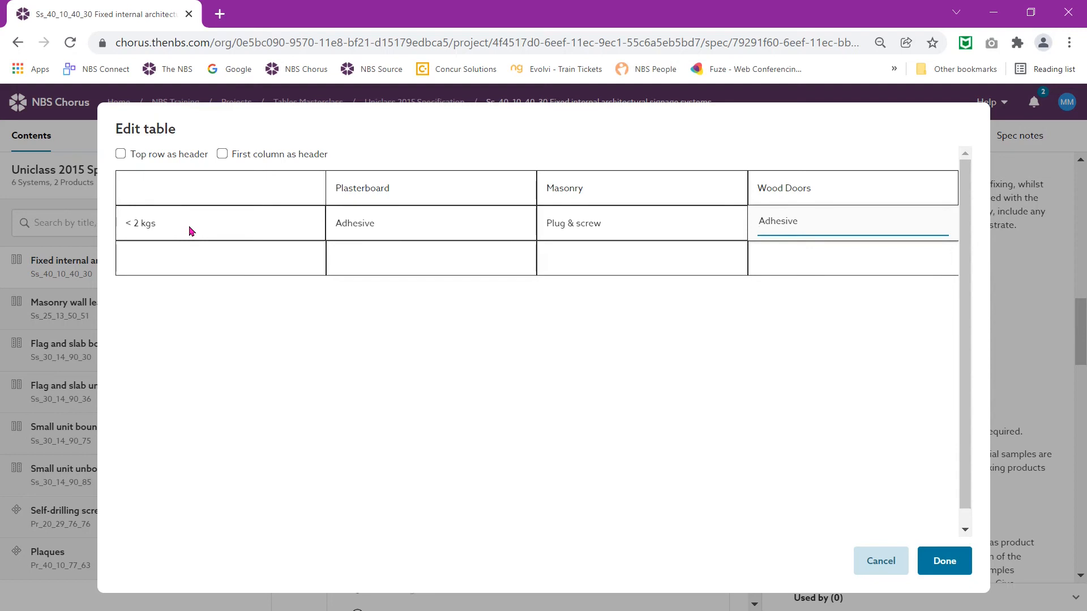
pyautogui.press('Tab')
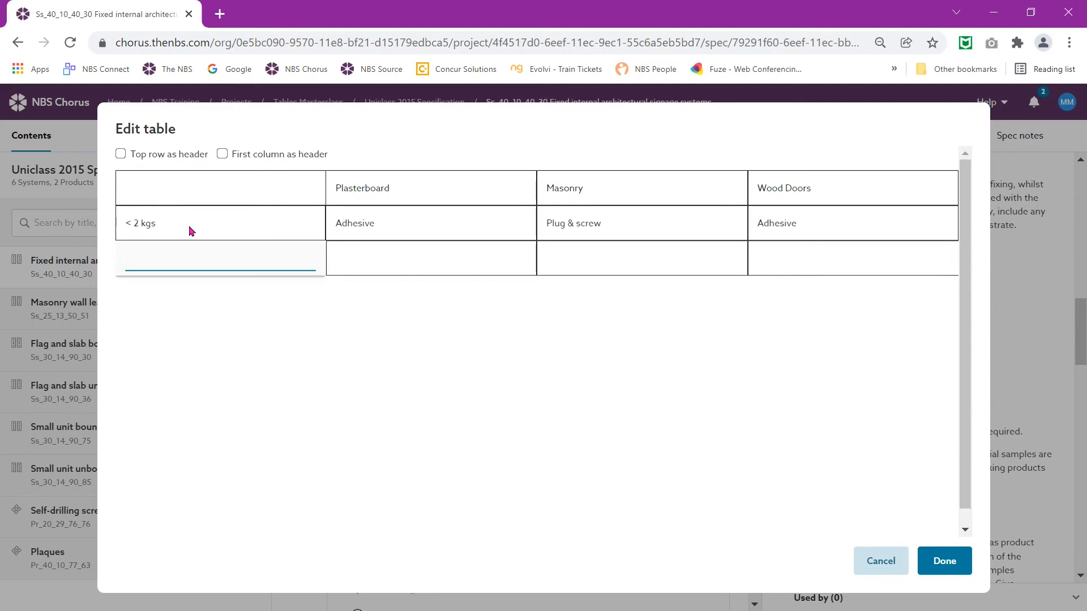
# Step: Fill the 5 - 10 kgs row with 'Hollow wall andhor', Plug & screw and Screw
pyautogui.write('5 - 10 kgs')
pyautogui.press('Tab')
pyautogui.write('H')
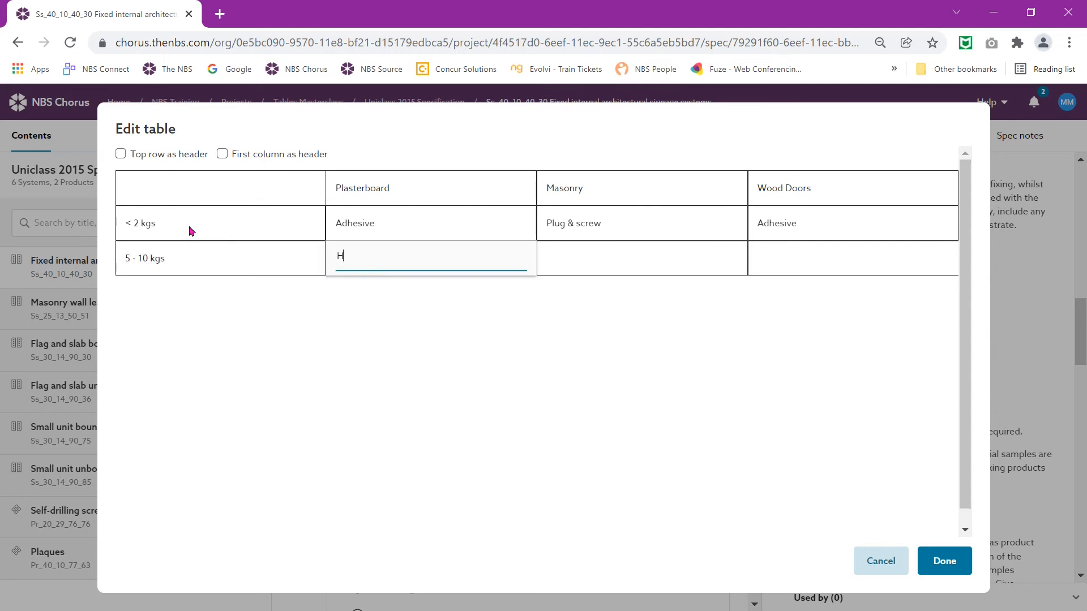
pyautogui.write('ollow wall and')
pyautogui.write('hor')
pyautogui.press('Tab')
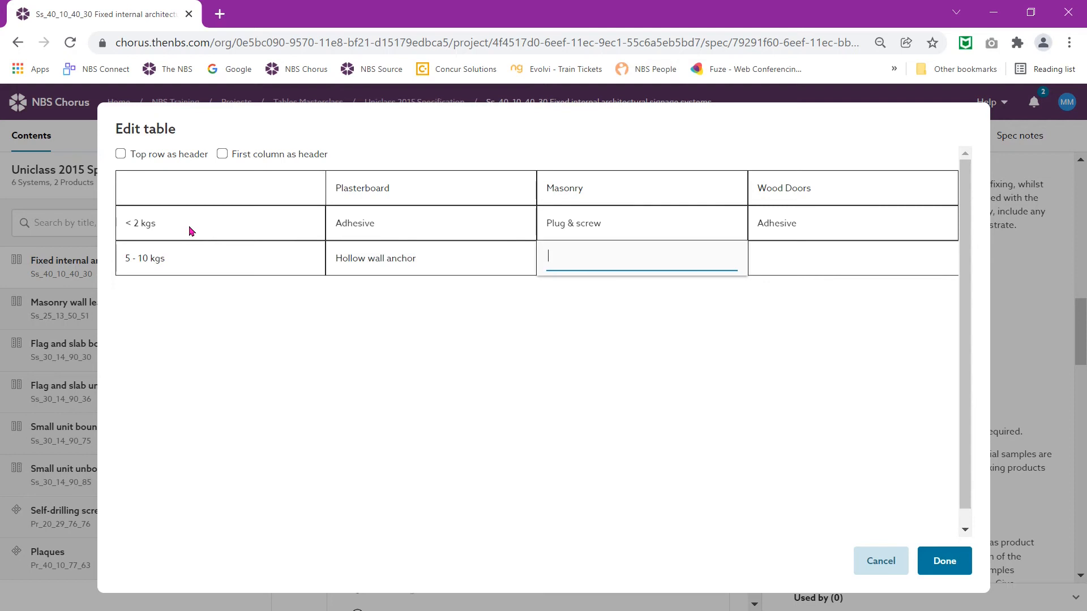
pyautogui.write('Plug and')
pyautogui.press('BackSpace')
pyautogui.press('BackSpace')
pyautogui.press('BackSpace')
pyautogui.press('BackSpace')
pyautogui.write('& screw')
pyautogui.press('Tab')
pyautogui.write('Screw')
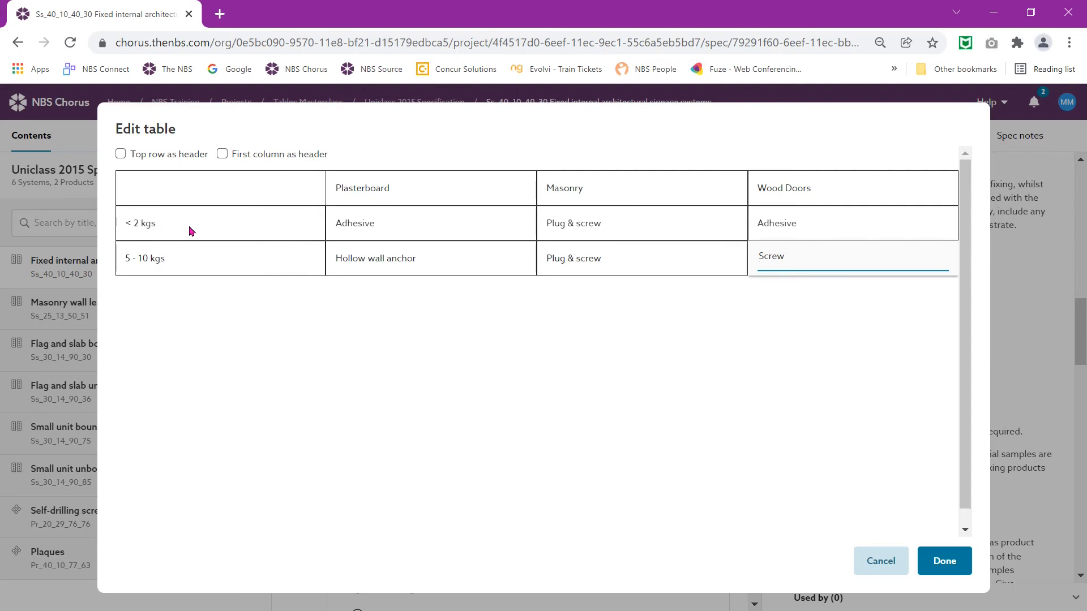
pyautogui.rightClick(198, 265)
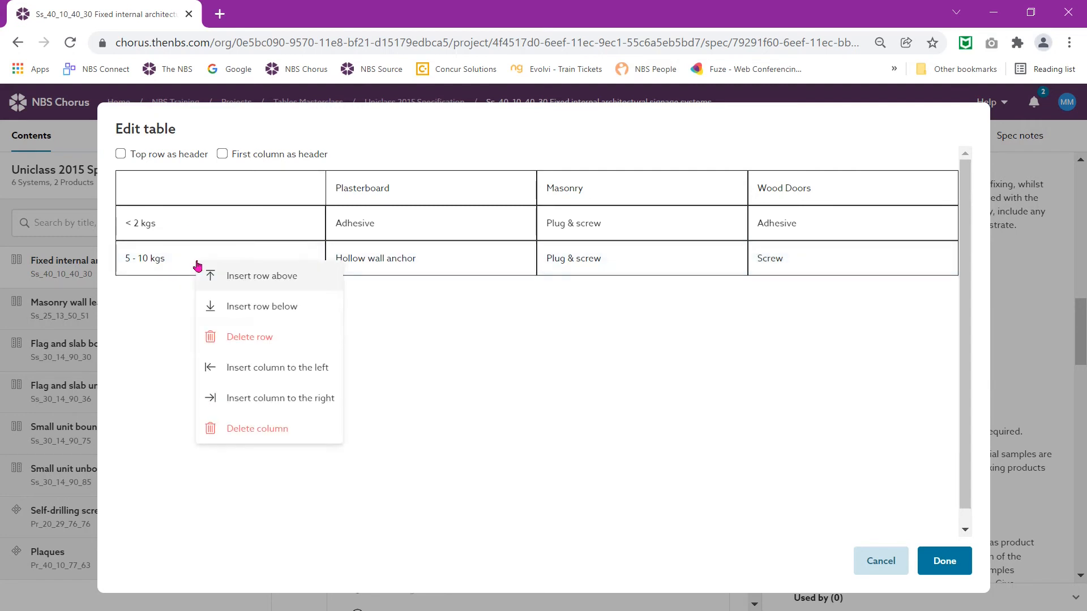
# Step: Insert a 2 - 5 kgs row reading Adhesive or Plug & screw, Plug & screw, Screw
pyautogui.click(251, 278)
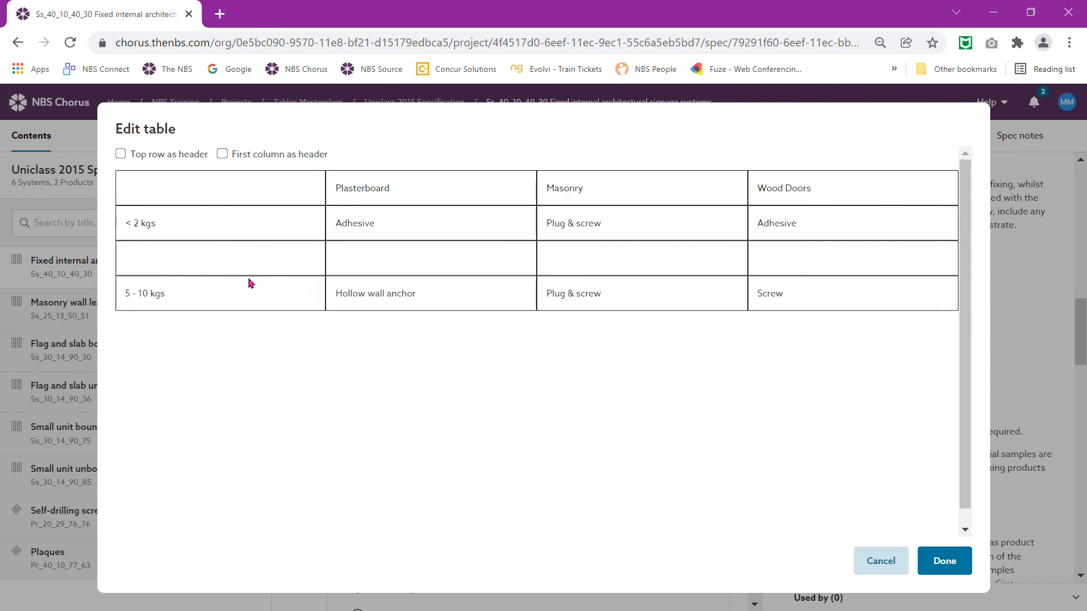
pyautogui.click(215, 259)
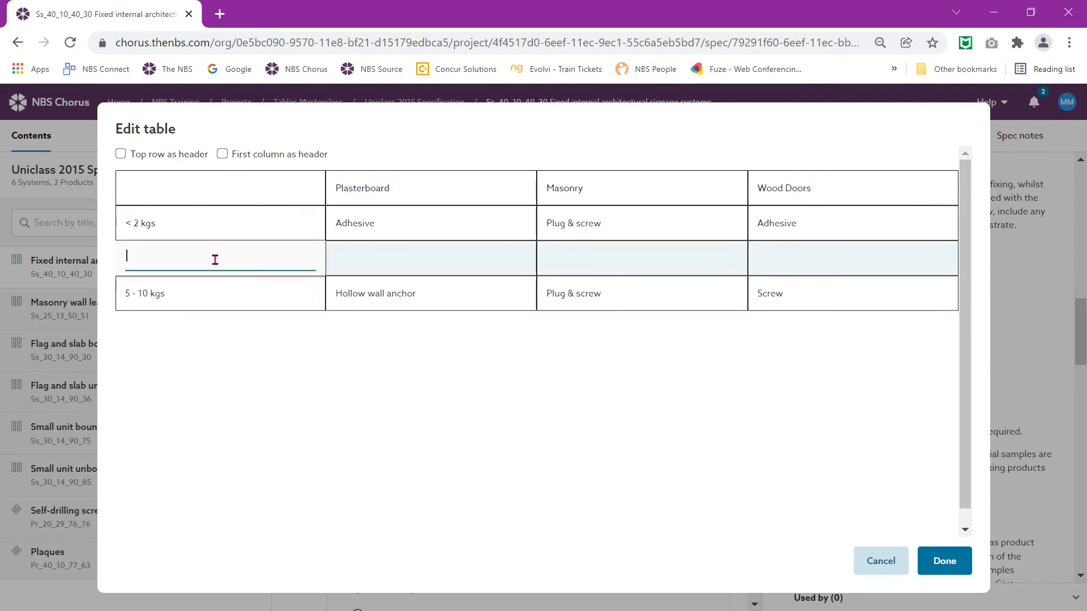
pyautogui.write('2 - 5 kgs')
pyautogui.press('Tab')
pyautogui.write('Adhe')
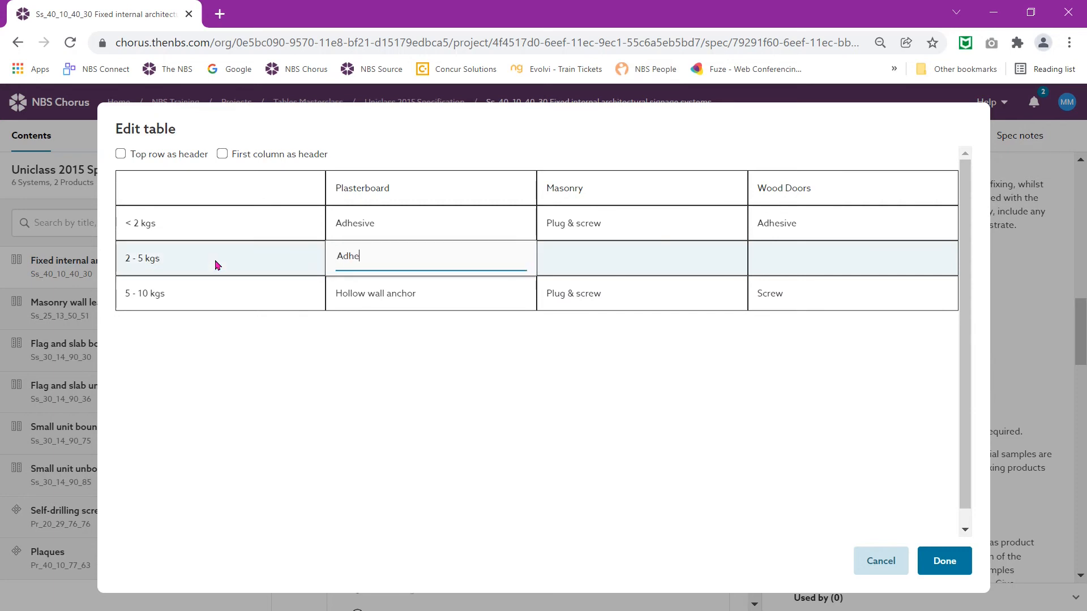
pyautogui.write('sive or Plug & screw')
pyautogui.press('Tab')
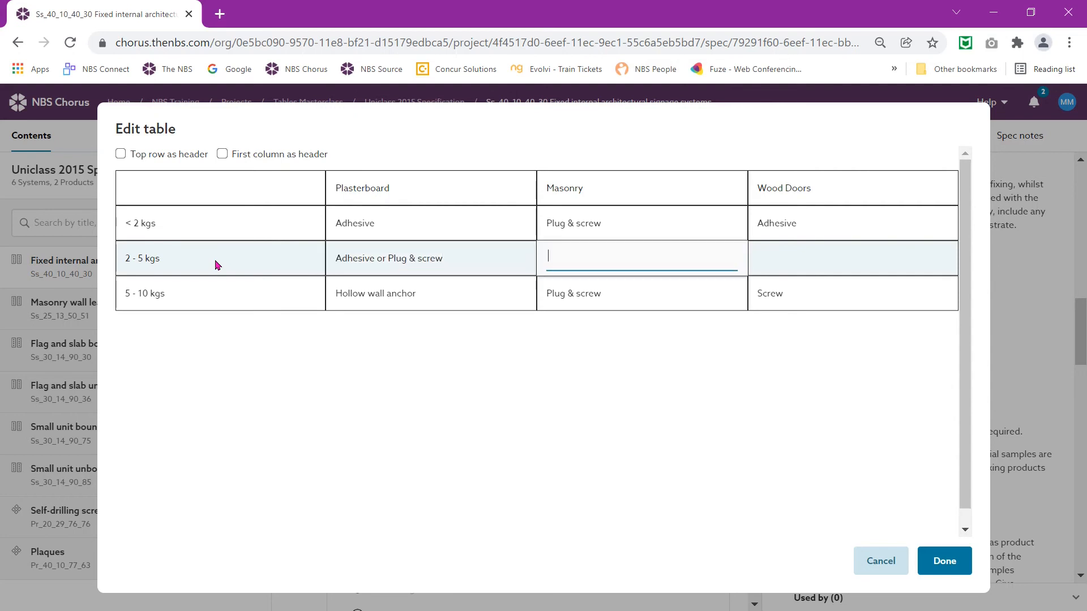
pyautogui.write('Plug & screw')
pyautogui.press('Tab')
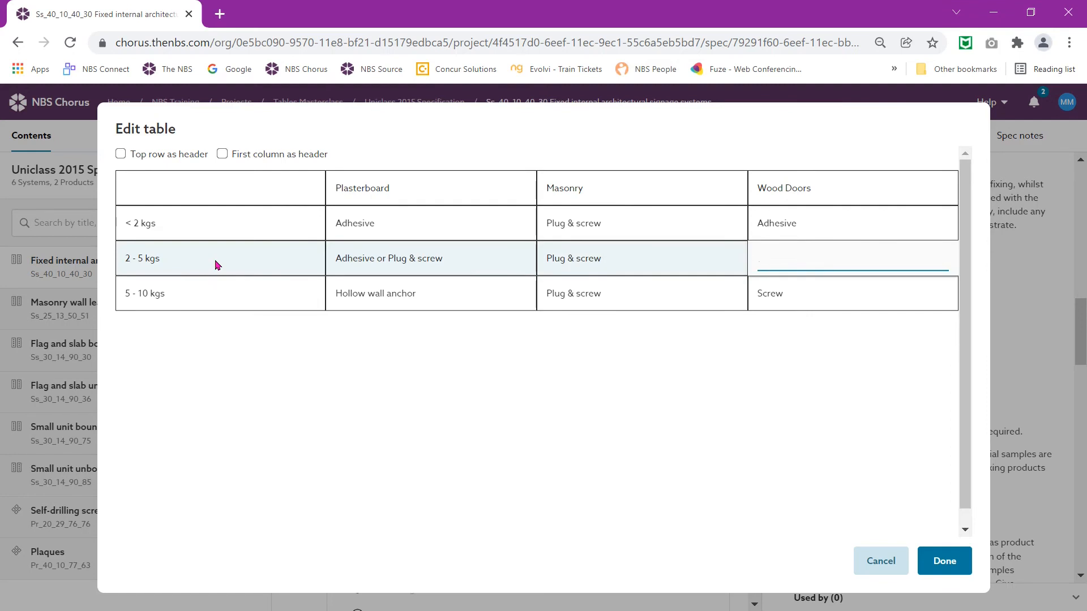
pyautogui.write('Screw')
# Step: Add a 10 - 25 kgs row: Coach screw through to timber noggin, Expansion bolt, N/A; apply the table
pyautogui.rightClick(222, 299)
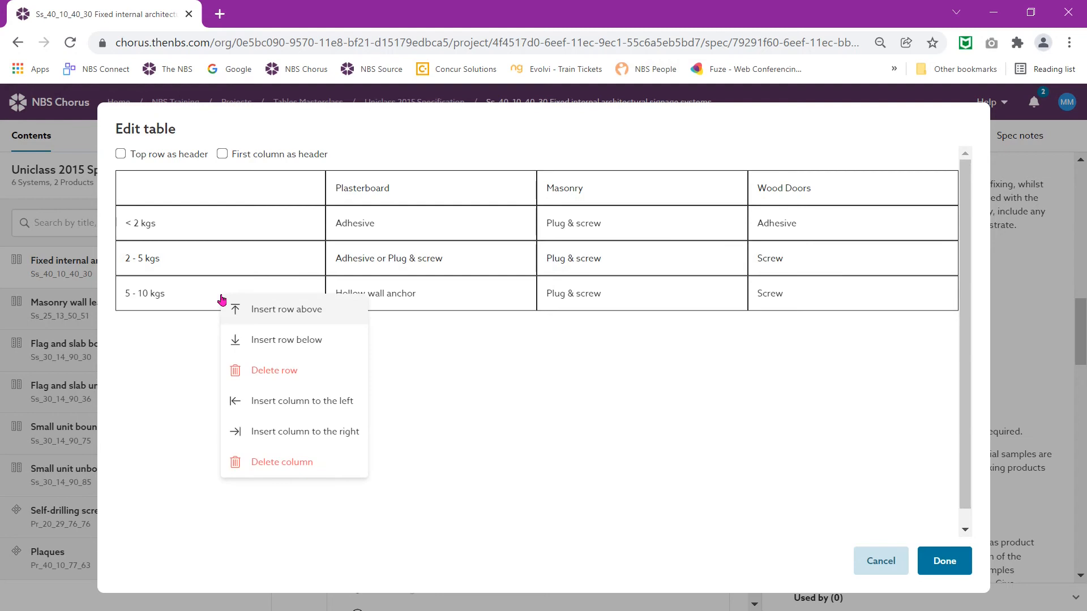
pyautogui.click(274, 347)
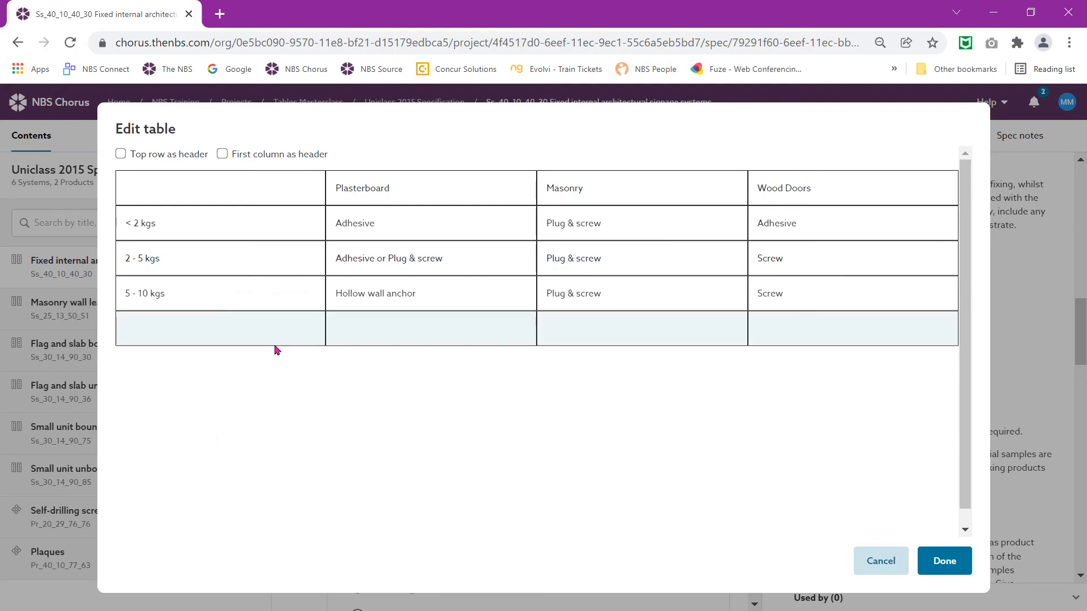
pyautogui.click(233, 329)
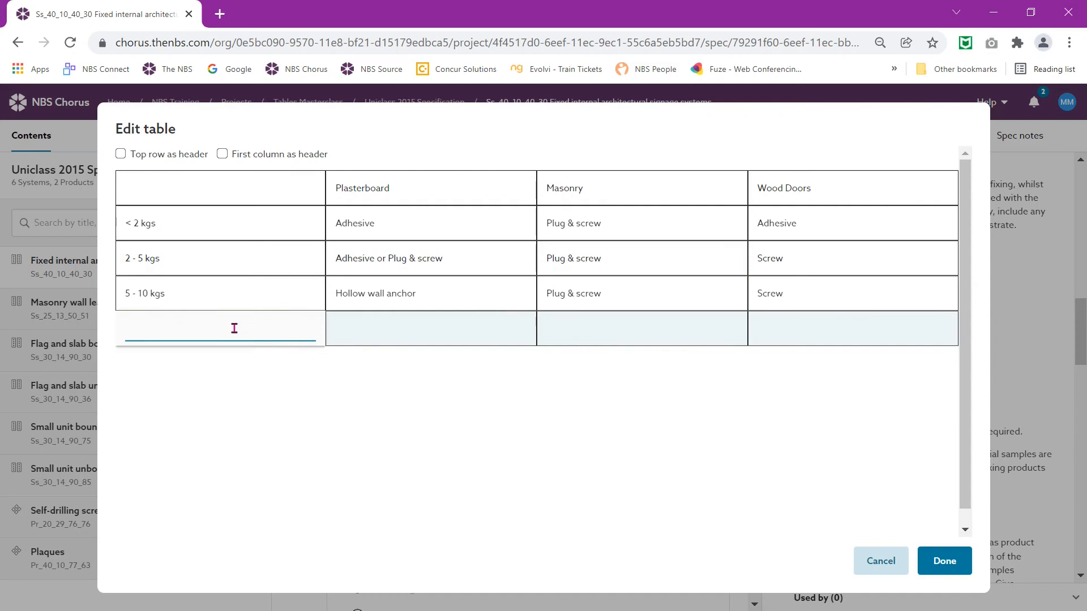
pyautogui.write('10 - 25 kgs')
pyautogui.press('Tab')
pyautogui.write('C')
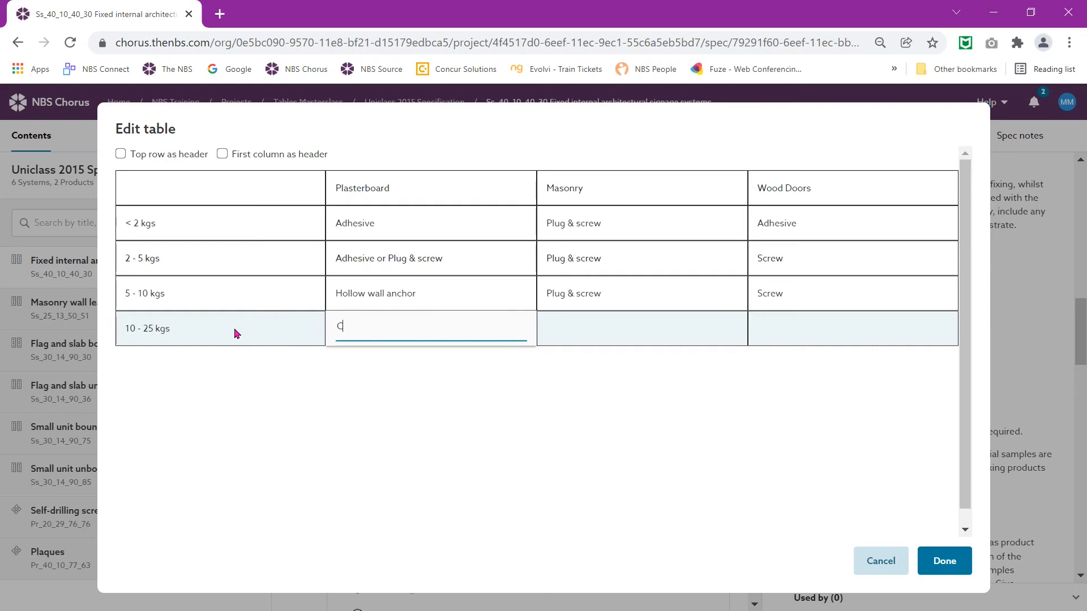
pyautogui.write('oach screw through to timber noggin')
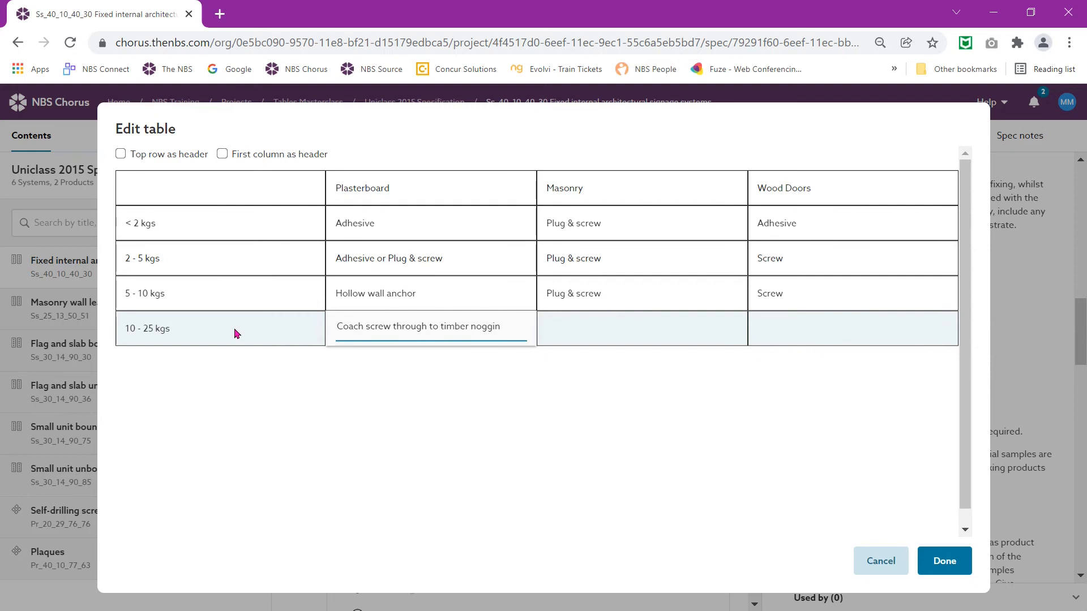
pyautogui.press('Tab')
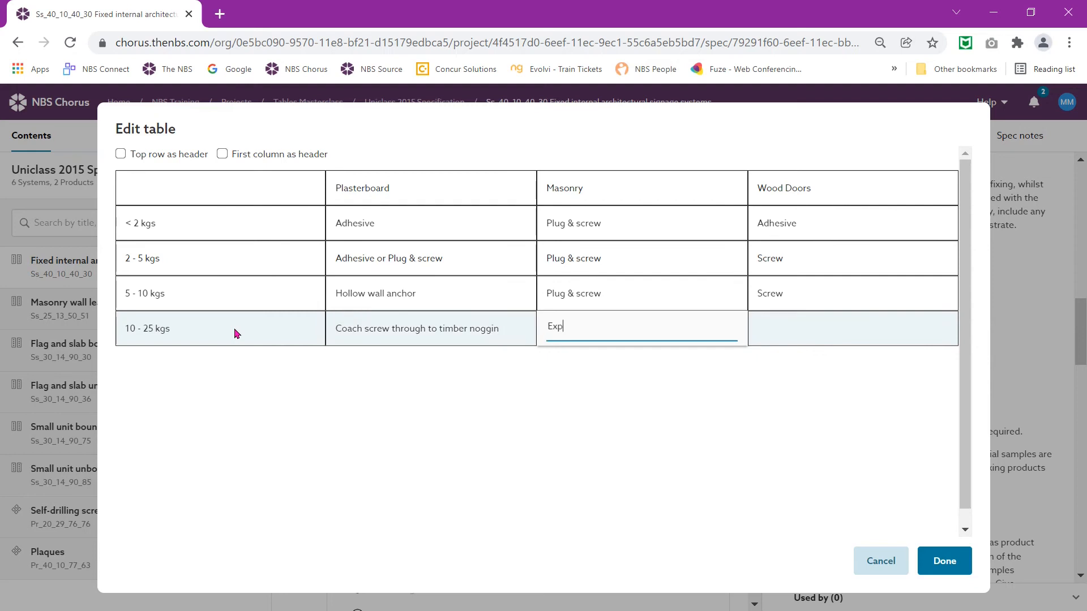
pyautogui.write('ion bolt')
pyautogui.press('Tab')
pyautogui.write('N/A')
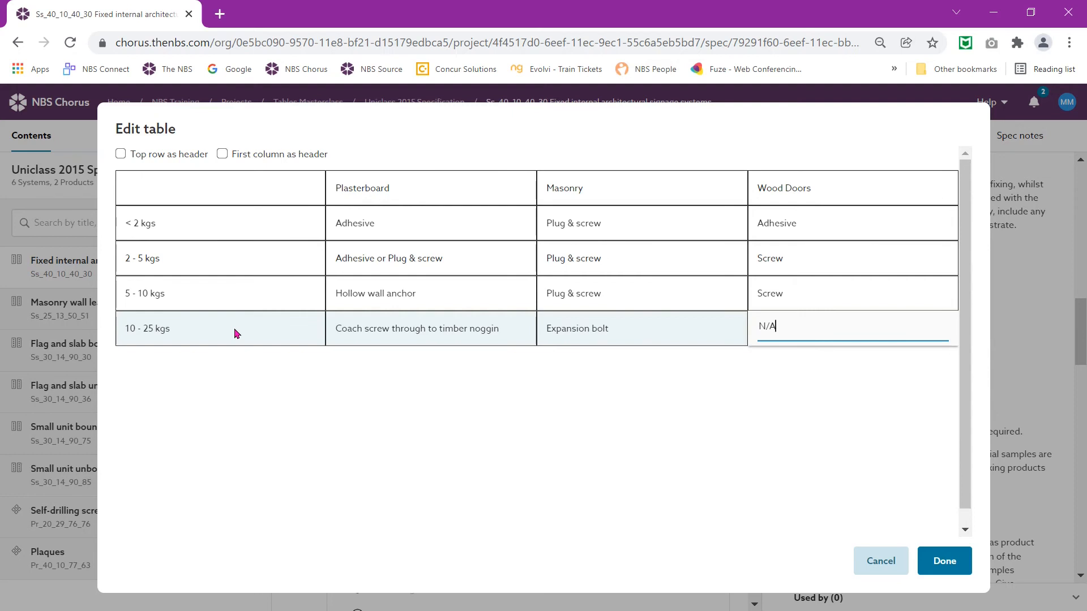
pyautogui.click(944, 572)
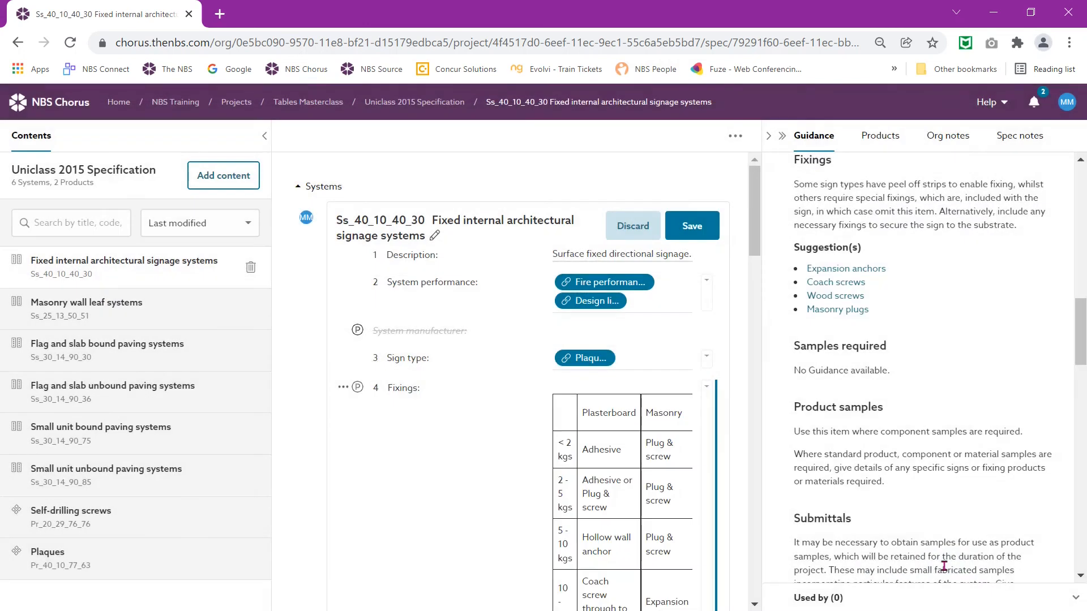
# Step: Save the signage clause and return to the Uniclass 2015 Specification contents list
pyautogui.click(702, 233)
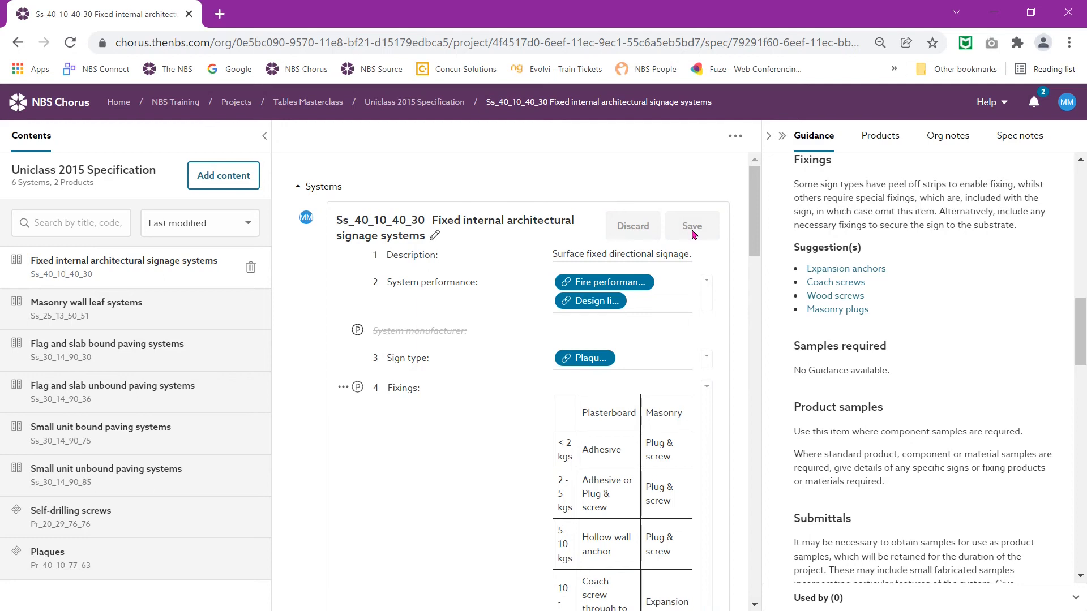
pyautogui.click(412, 105)
# Step: Publish the selected signage systems clause as a PDF with Don't save to publish history
pyautogui.click(311, 337)
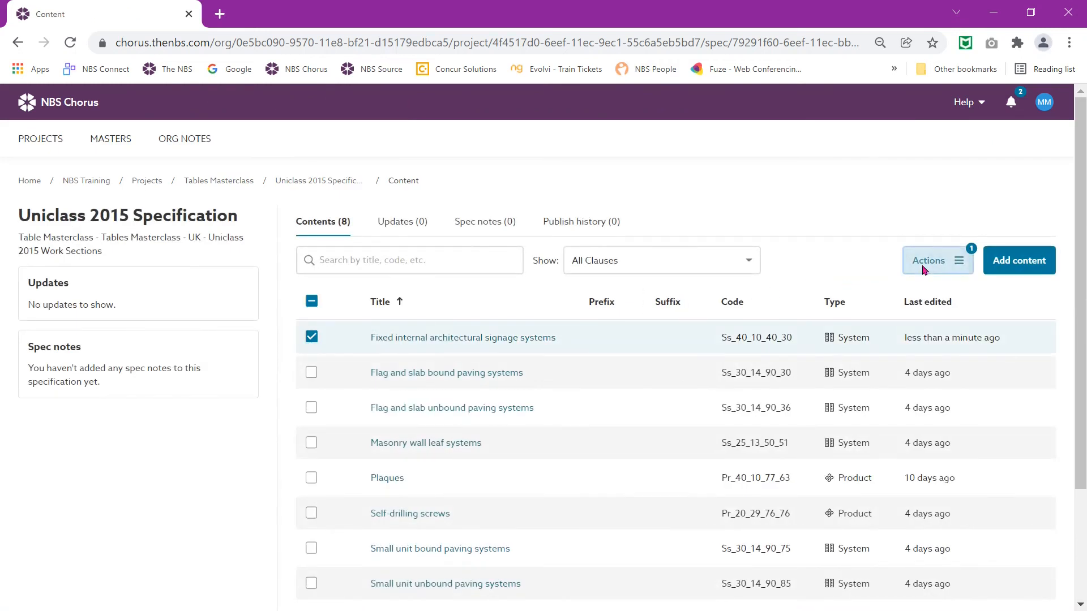
pyautogui.click(943, 262)
pyautogui.click(932, 291)
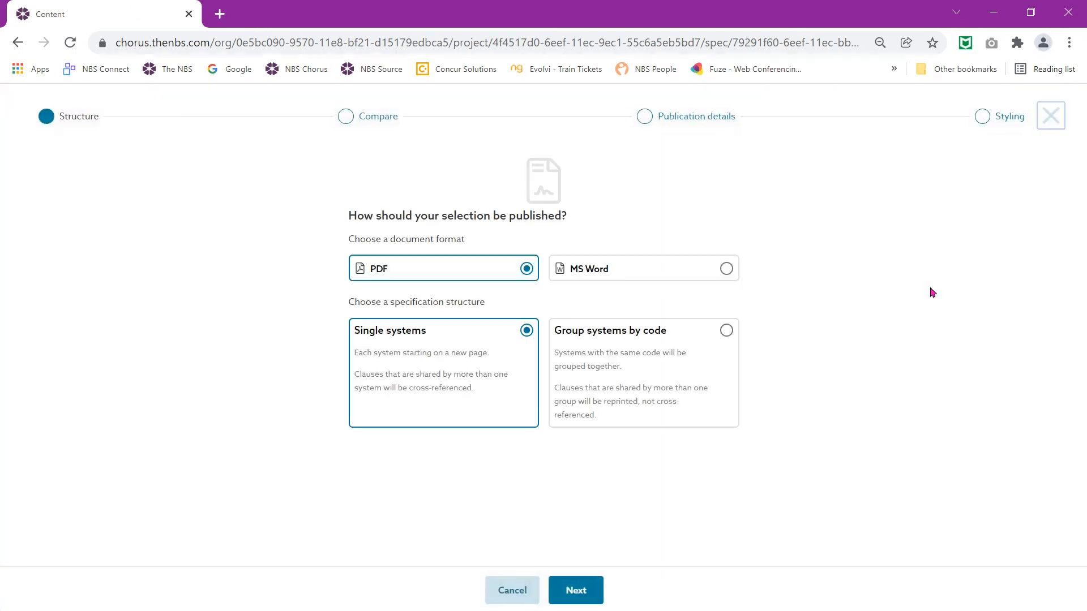
pyautogui.click(702, 128)
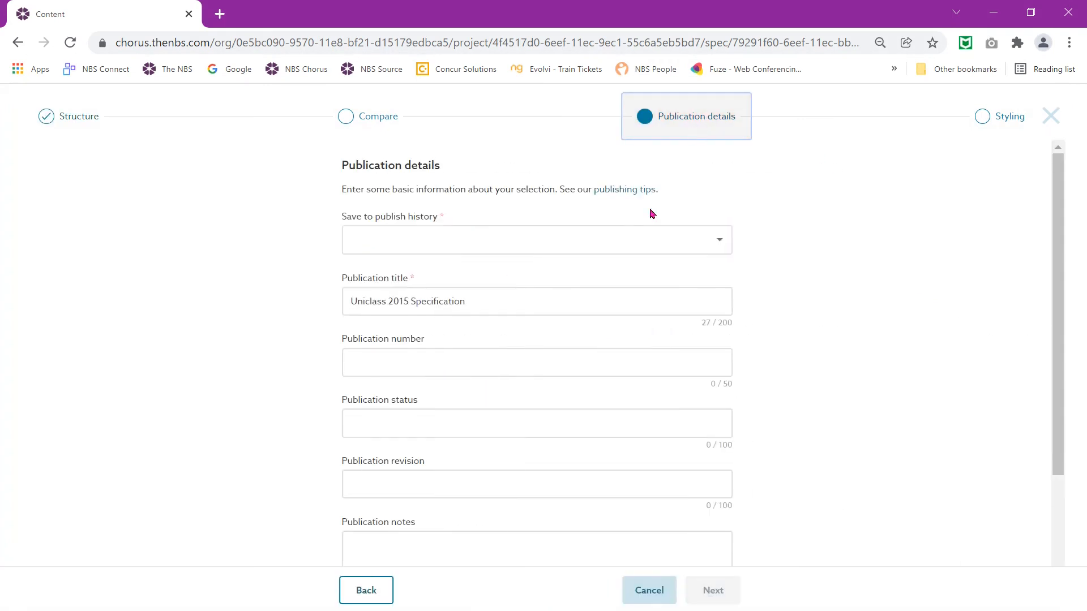
pyautogui.click(642, 245)
pyautogui.click(632, 248)
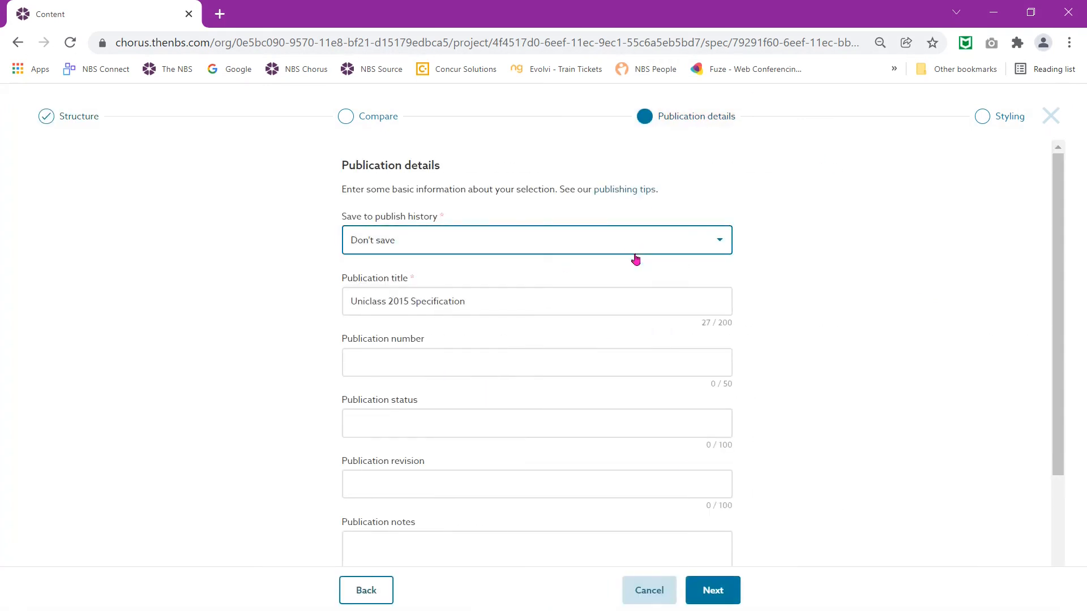
pyautogui.click(704, 597)
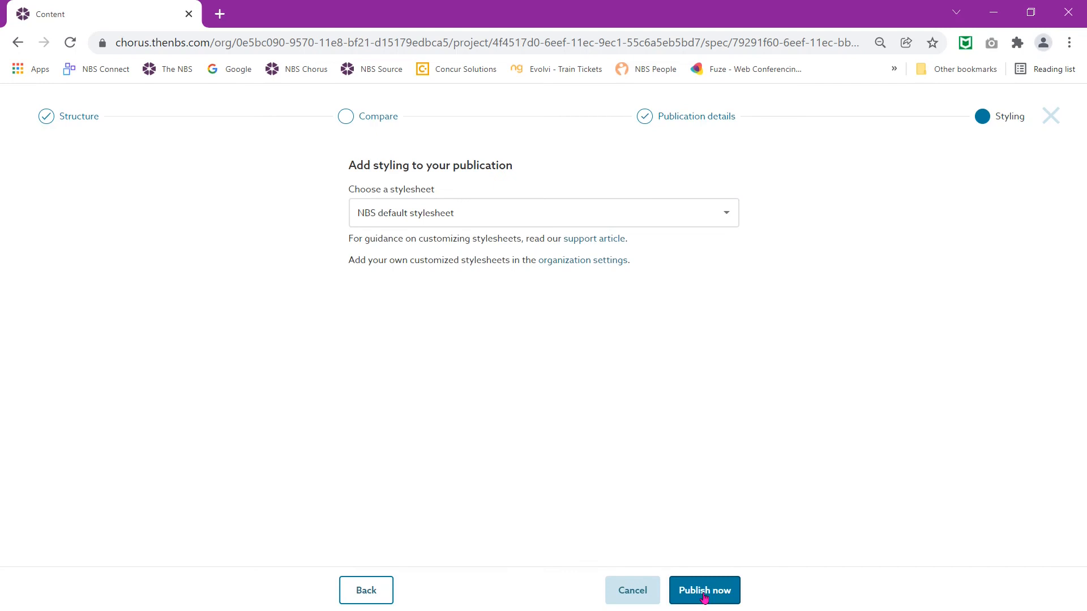
pyautogui.click(704, 596)
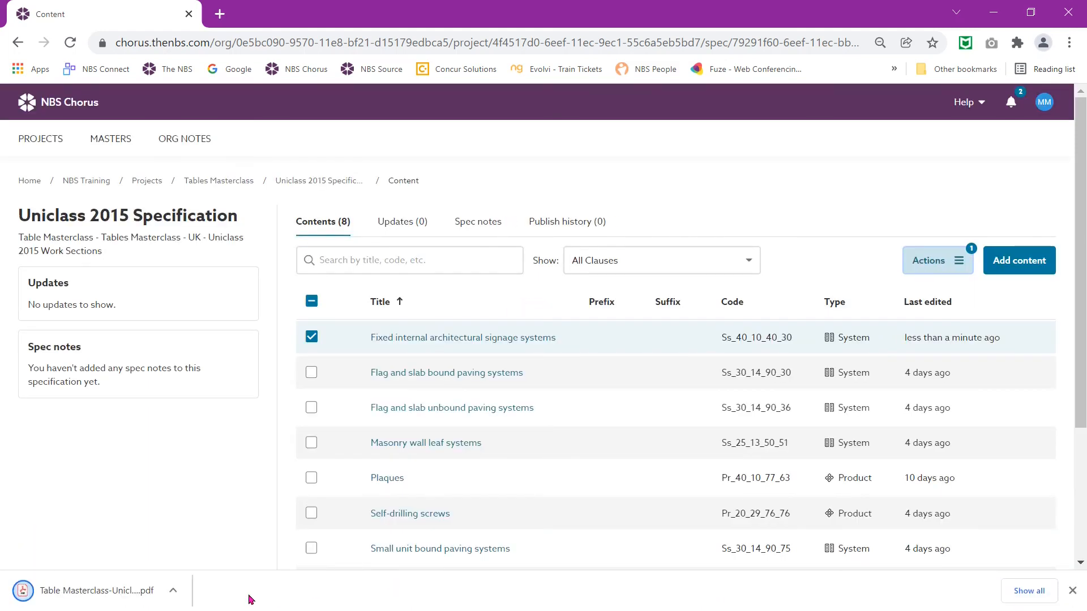
# Step: Check the Fixings table on page 3 of the downloaded PDF, then reopen the clause for editing
pyautogui.click(98, 592)
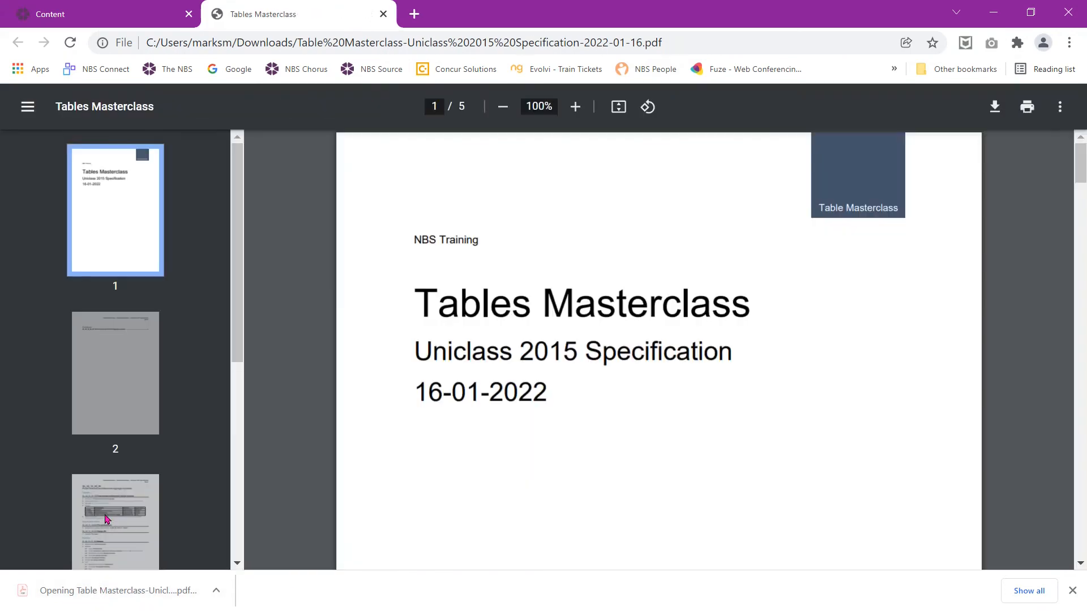
pyautogui.click(107, 518)
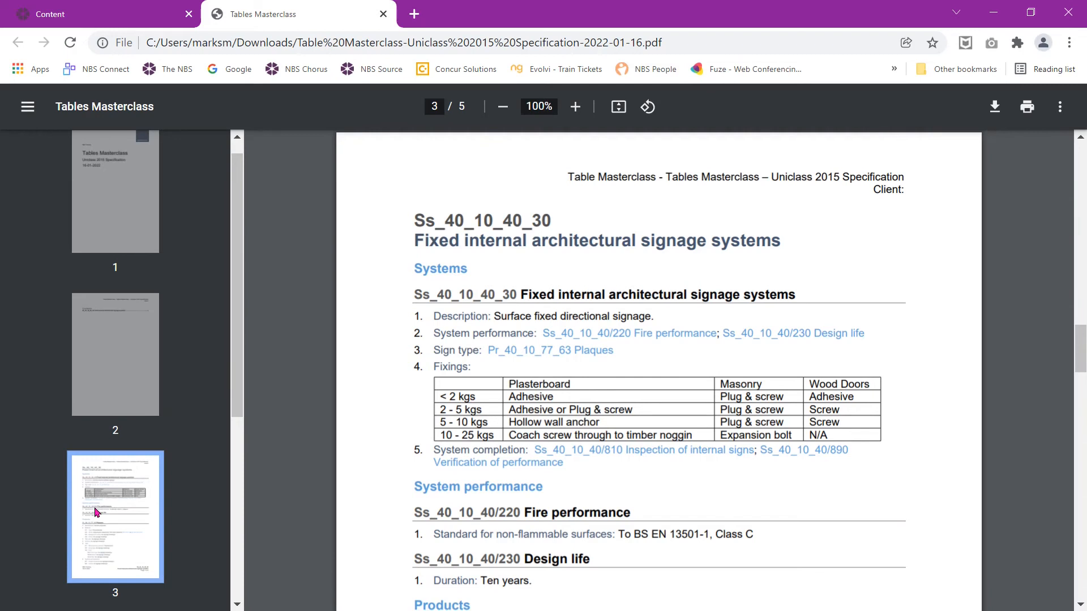
pyautogui.click(383, 16)
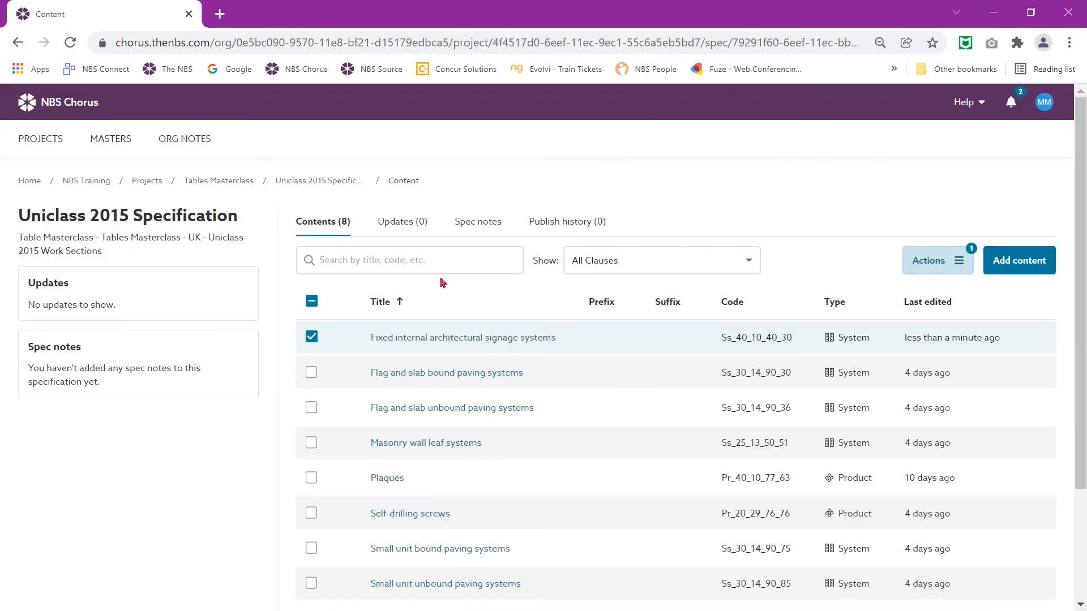
pyautogui.click(402, 340)
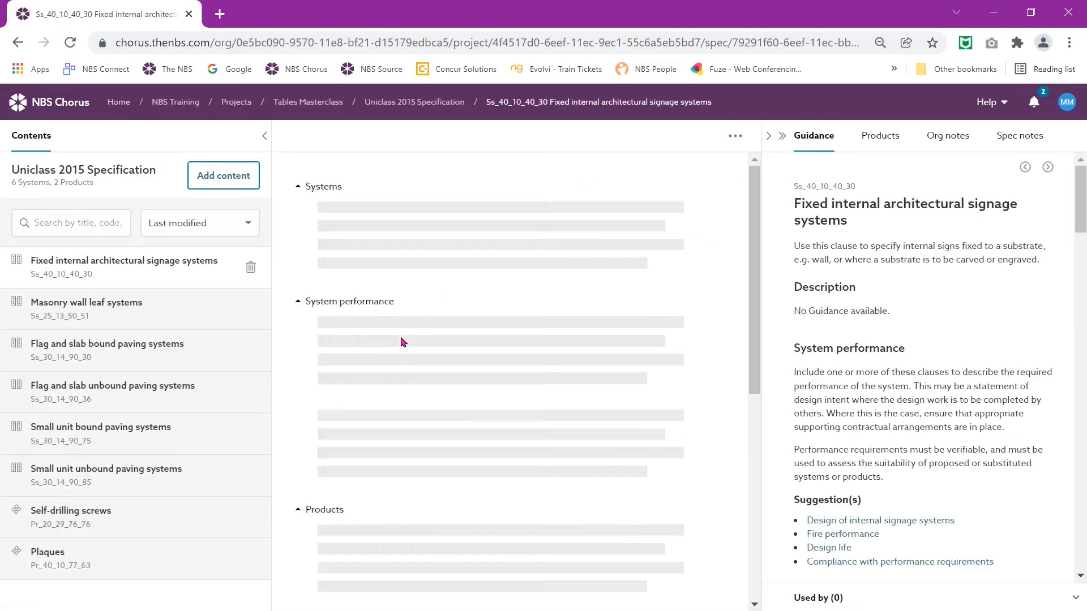
pyautogui.click(465, 430)
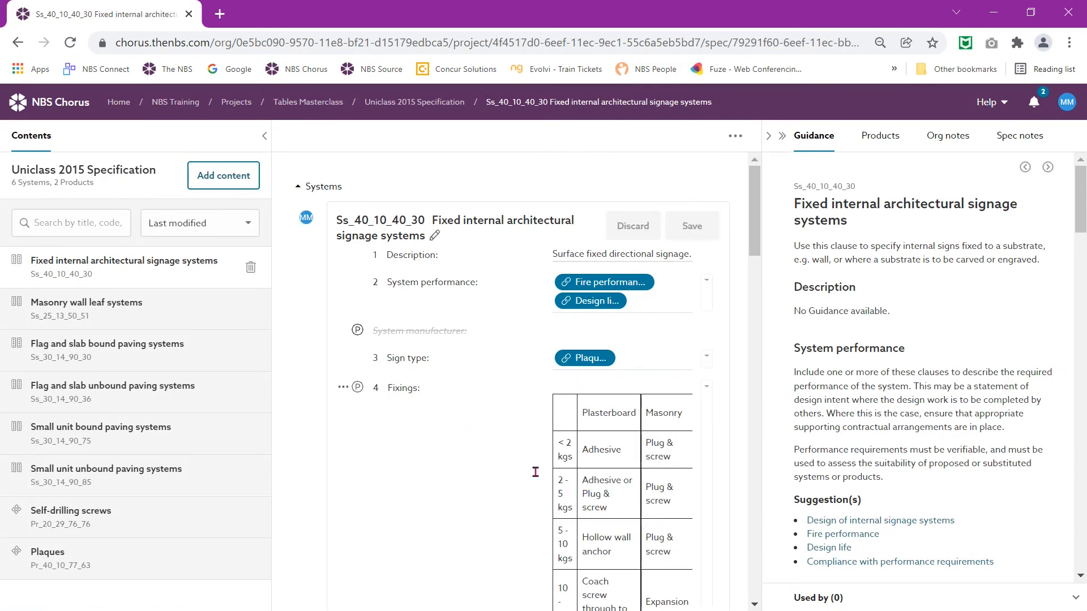
# Step: Change the 10 - 25 kgs row to 'noggin or stud' and 'Fix to adjacent wall', then save
pyautogui.click(606, 516)
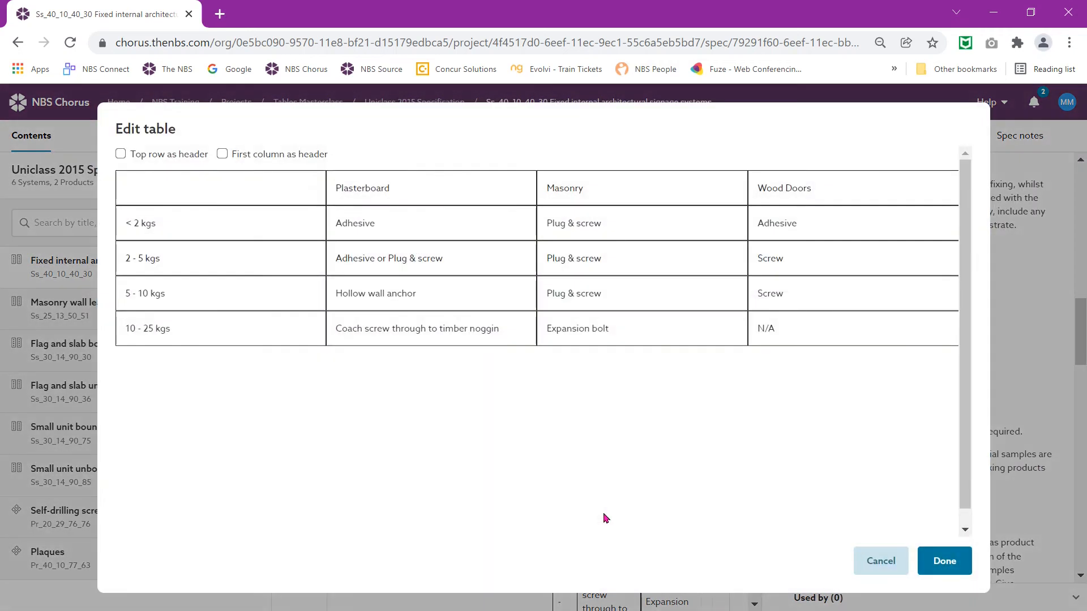
pyautogui.click(410, 330)
pyautogui.press('End')
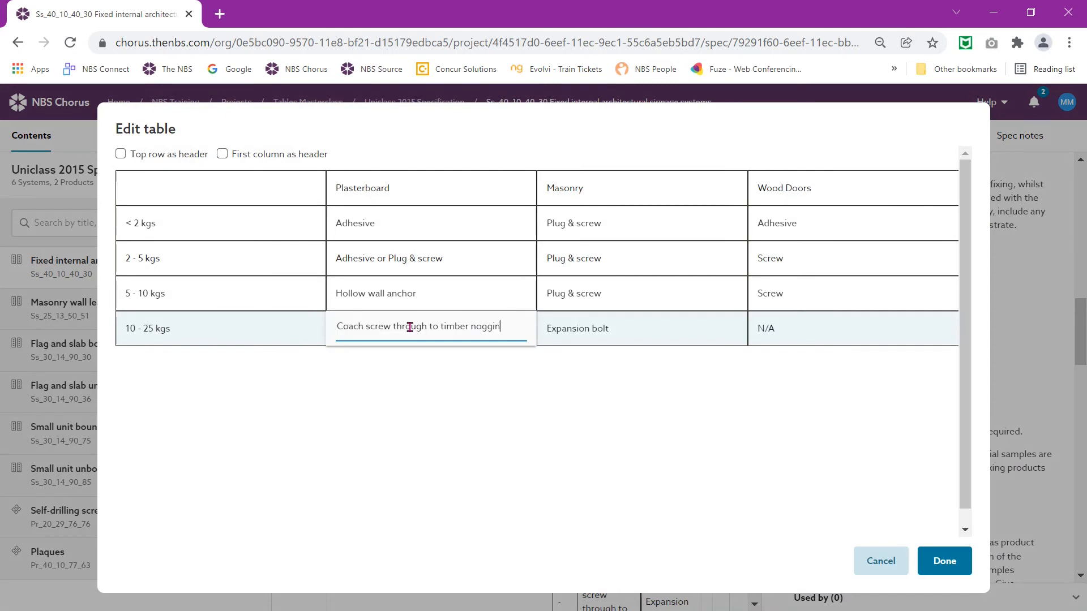
pyautogui.write('or stud')
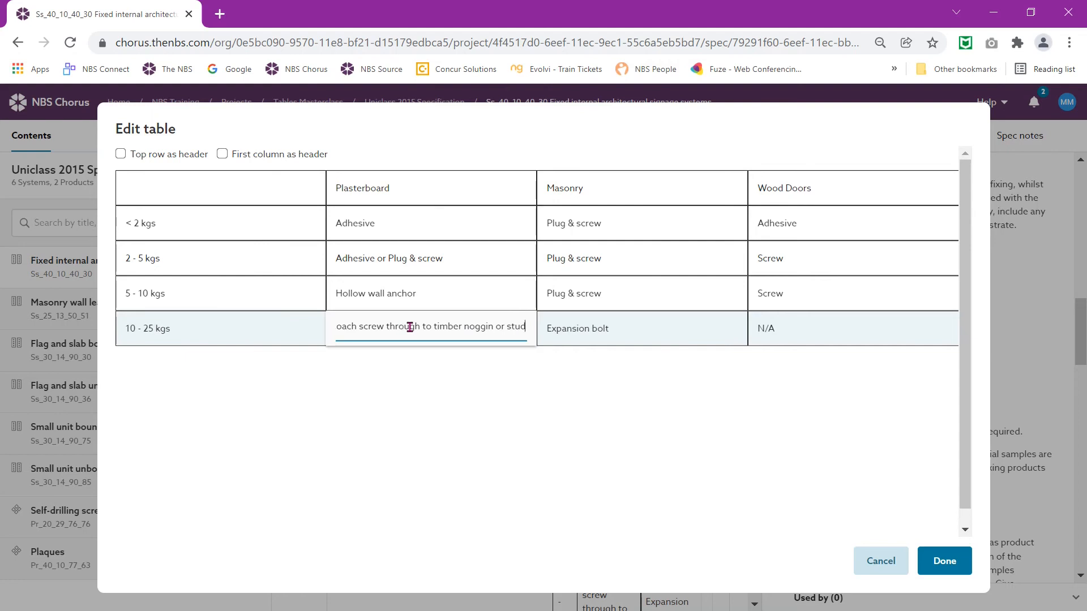
pyautogui.click(774, 328)
pyautogui.write('Fix to adja')
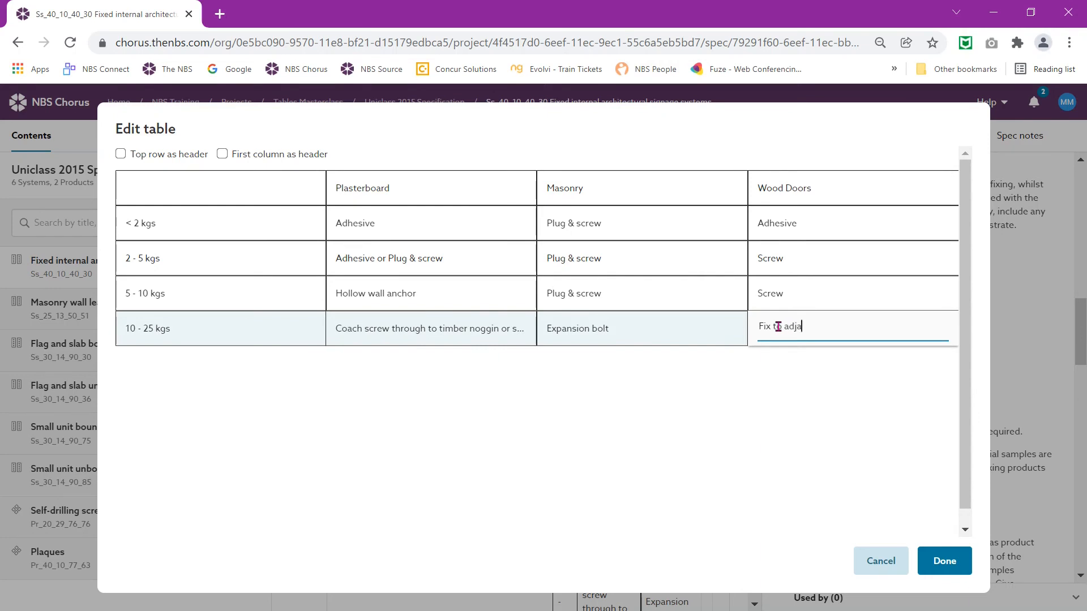
pyautogui.write('cent wall')
pyautogui.click(945, 562)
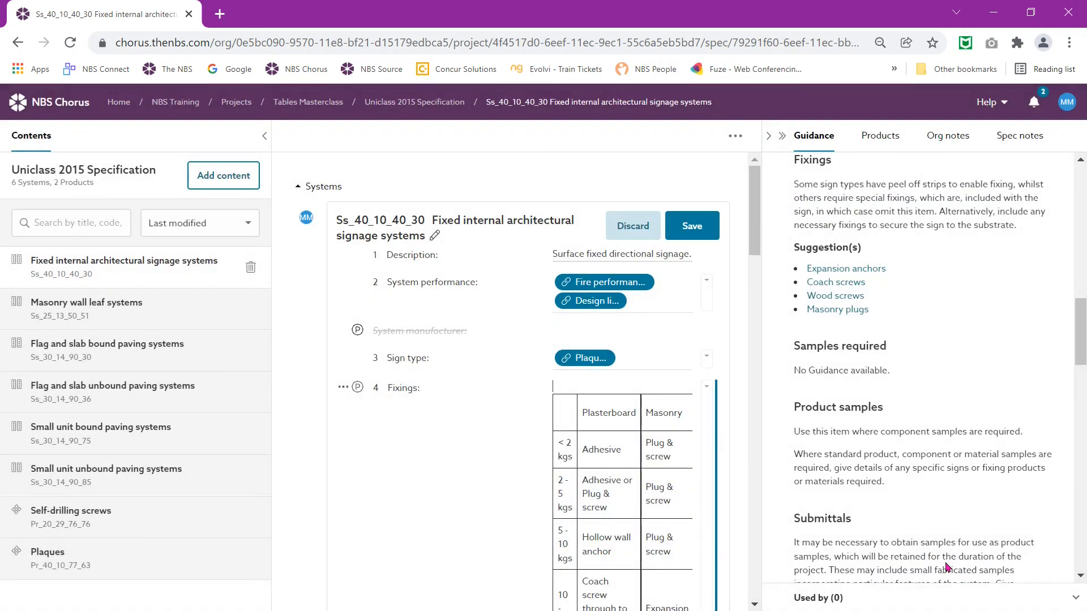
pyautogui.click(700, 226)
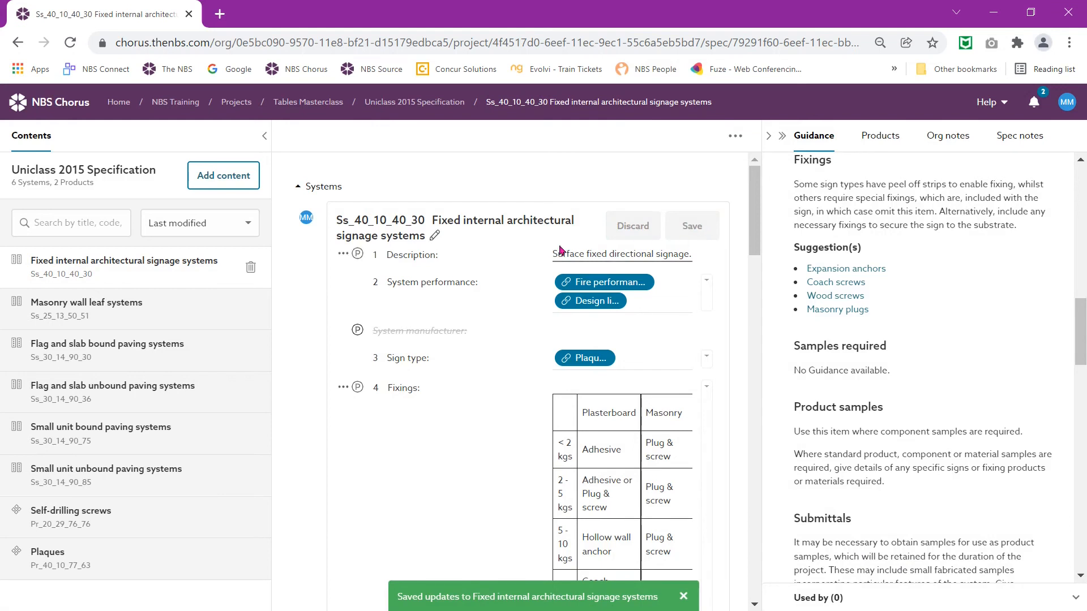
# Step: From the contents list, publish the revised signage clause to PDF without saving to publish history
pyautogui.click(434, 107)
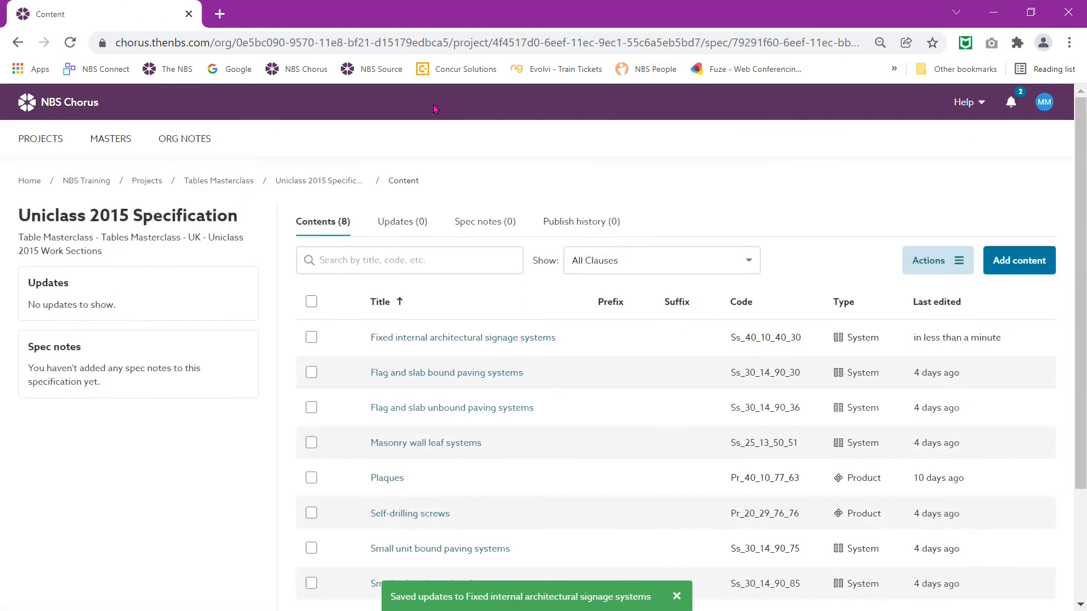
pyautogui.click(310, 340)
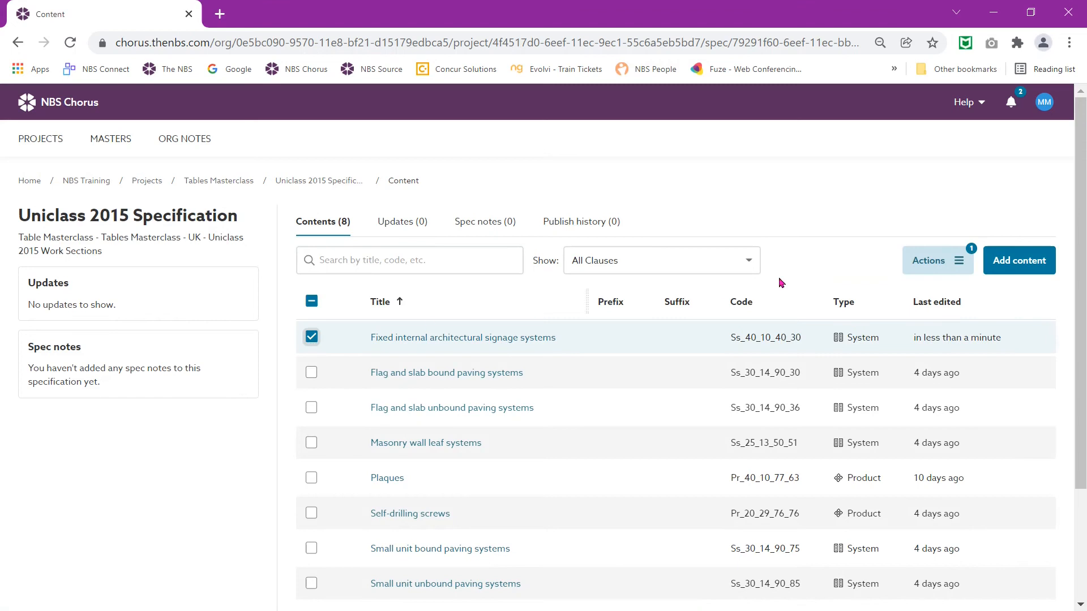
pyautogui.click(925, 268)
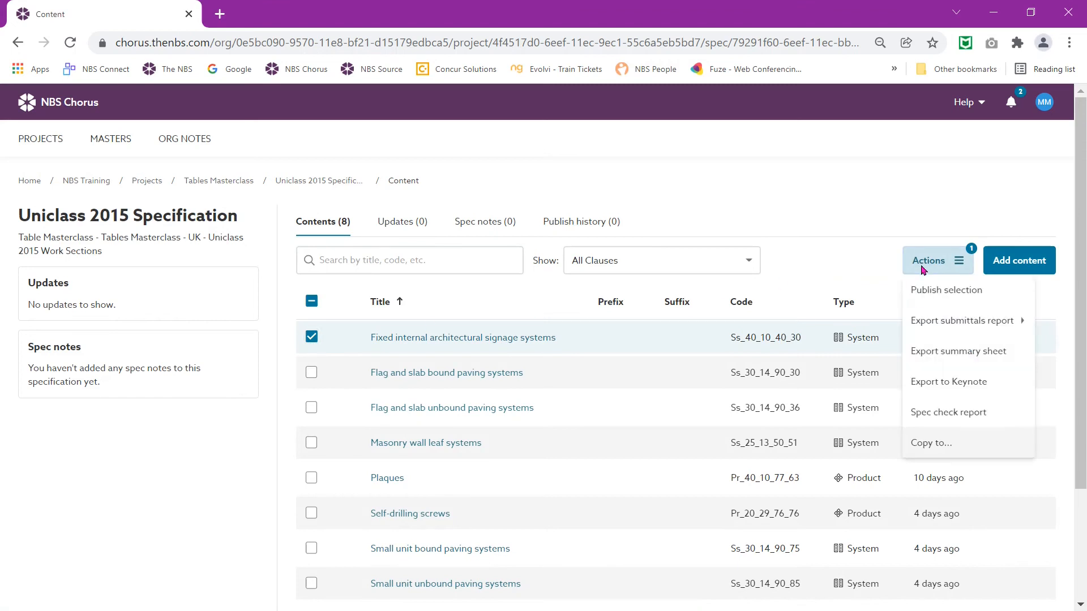
pyautogui.click(914, 293)
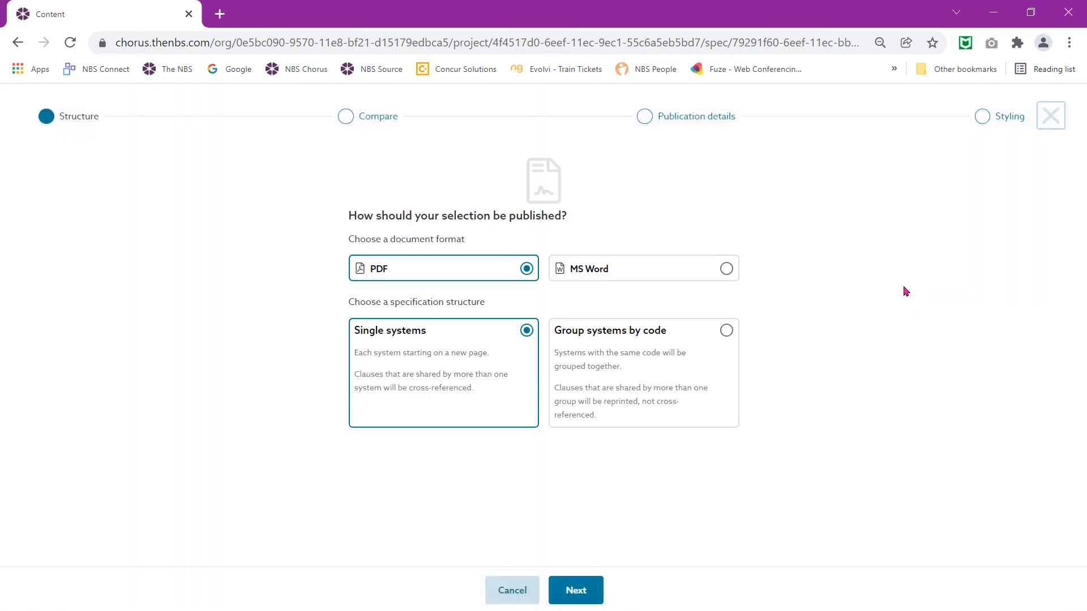
pyautogui.click(714, 130)
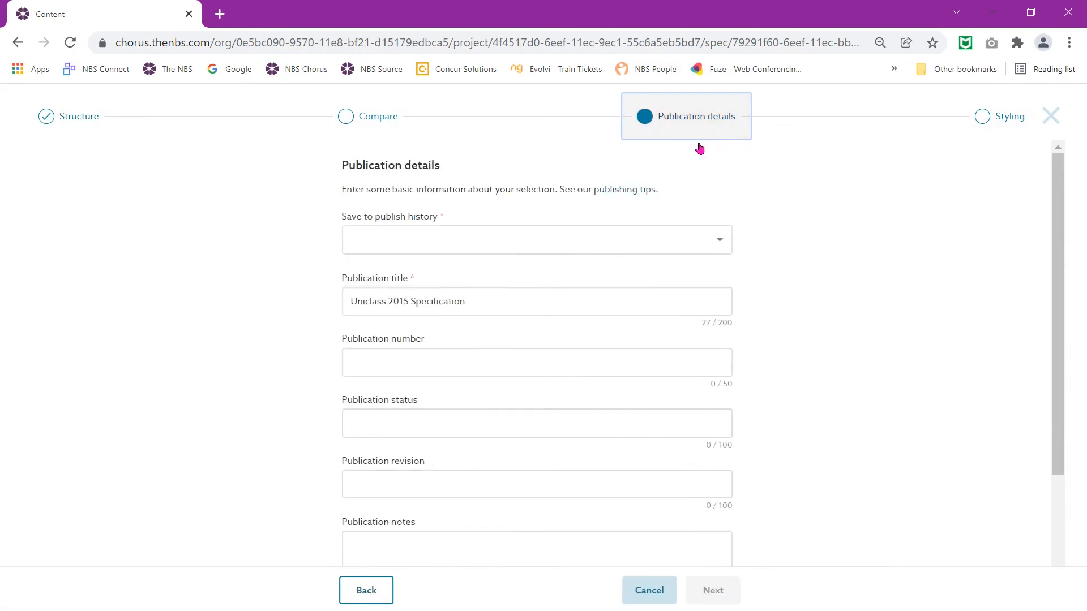
pyautogui.click(644, 239)
pyautogui.click(627, 250)
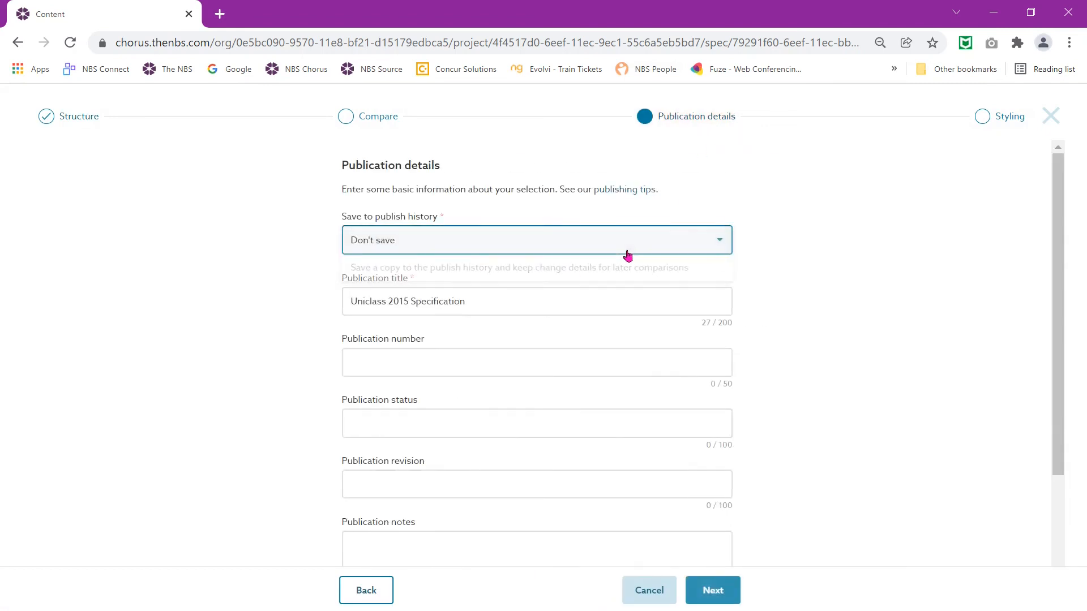
pyautogui.click(705, 589)
pyautogui.click(703, 591)
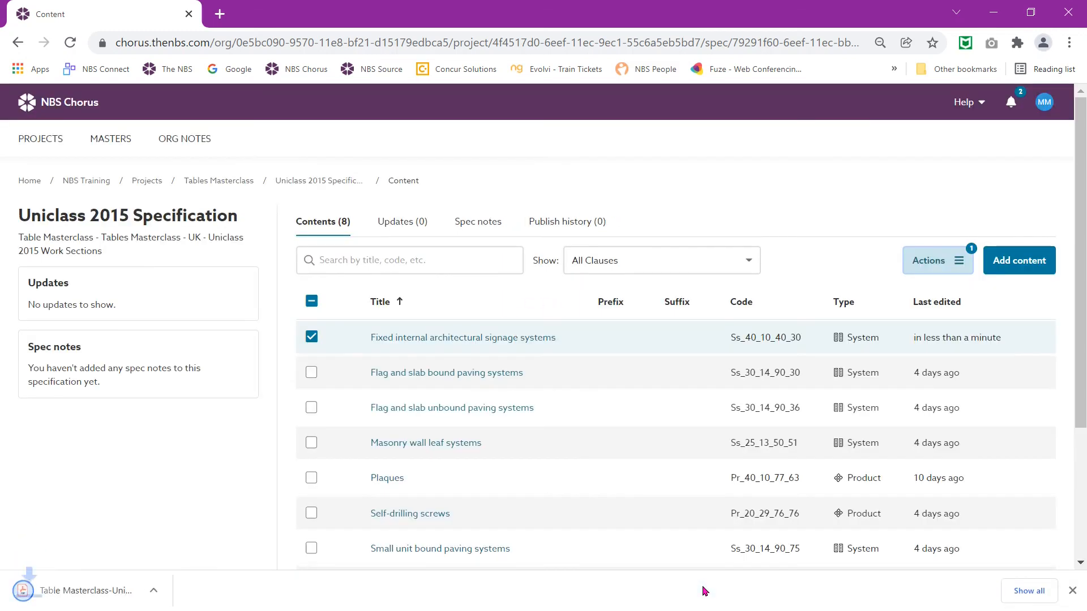
pyautogui.click(103, 592)
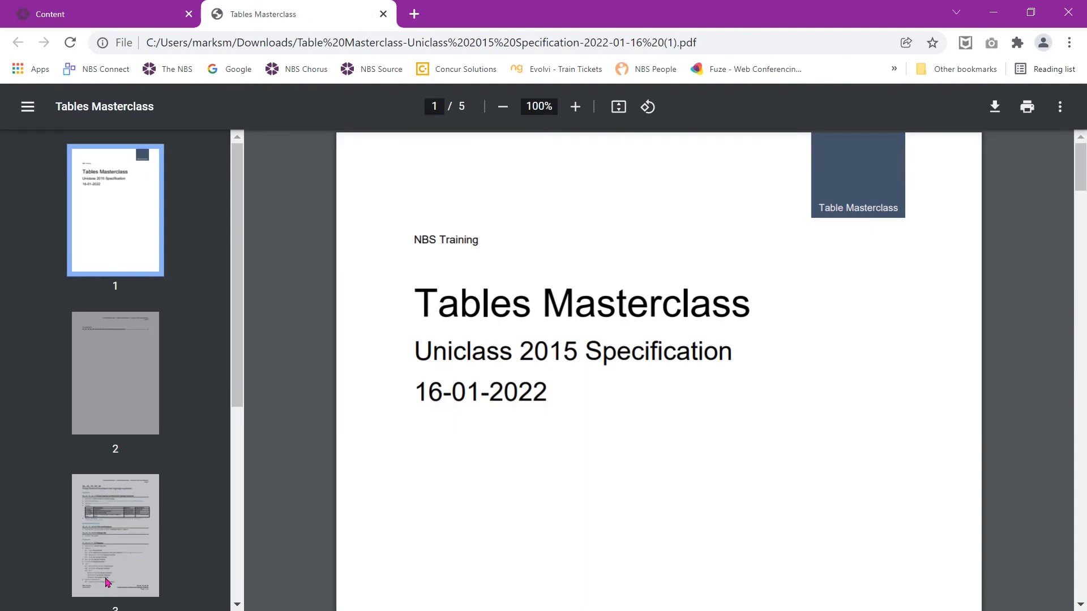
pyautogui.click(137, 545)
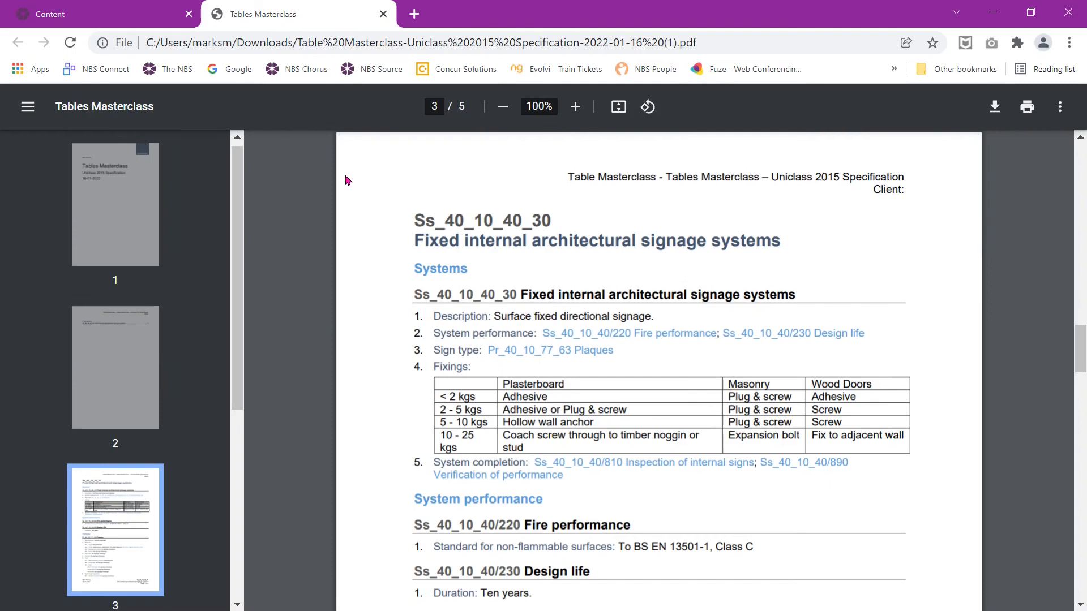
pyautogui.click(383, 13)
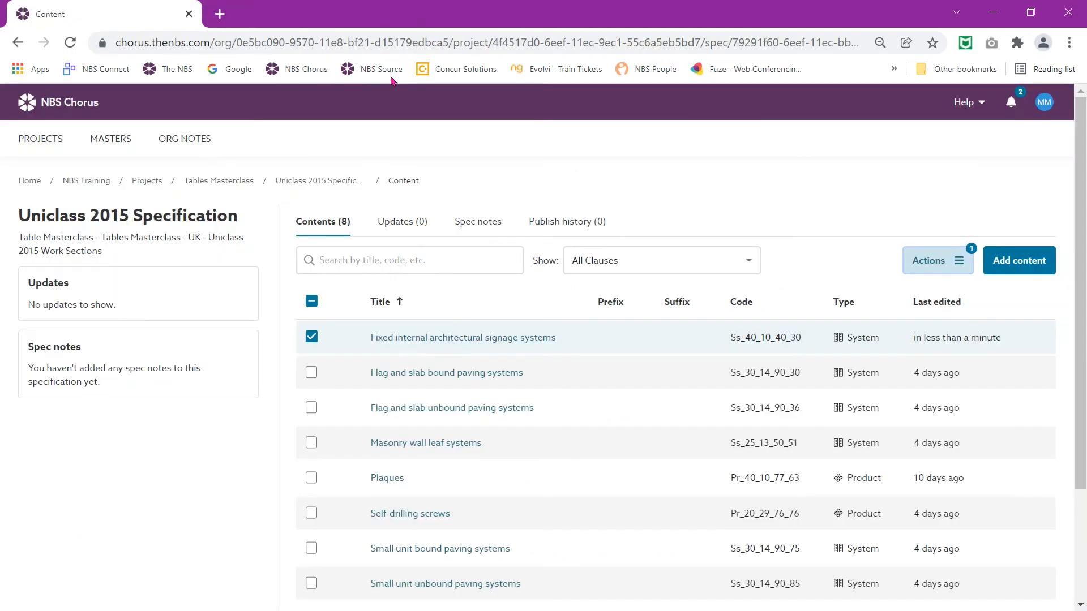
# Step: In the signage systems clause, make the Fixings table's top row and first column headers
pyautogui.click(419, 341)
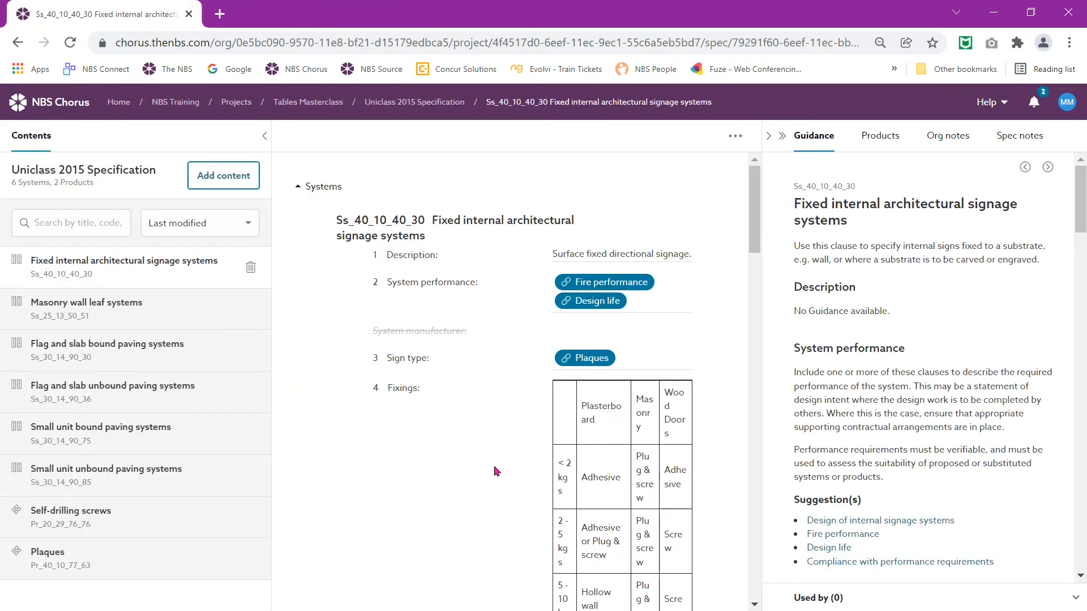
pyautogui.click(494, 470)
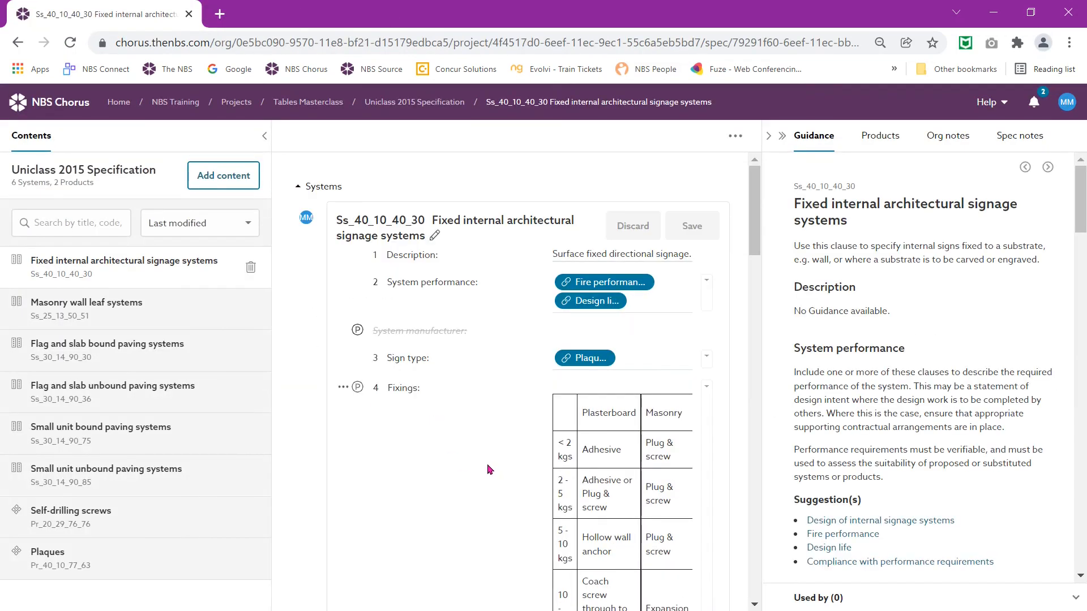
pyautogui.click(587, 508)
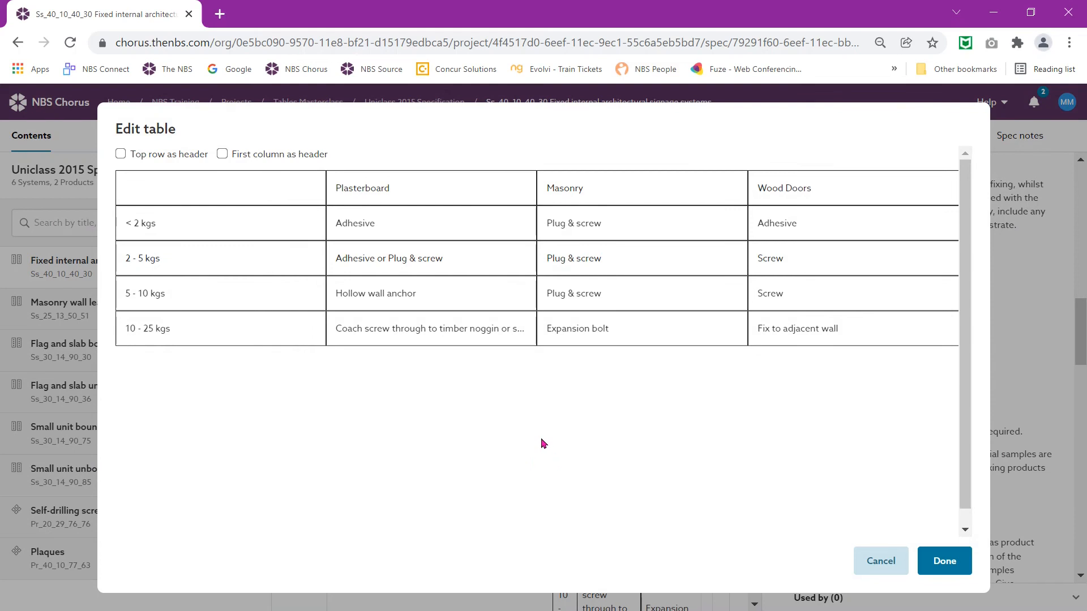
pyautogui.click(120, 155)
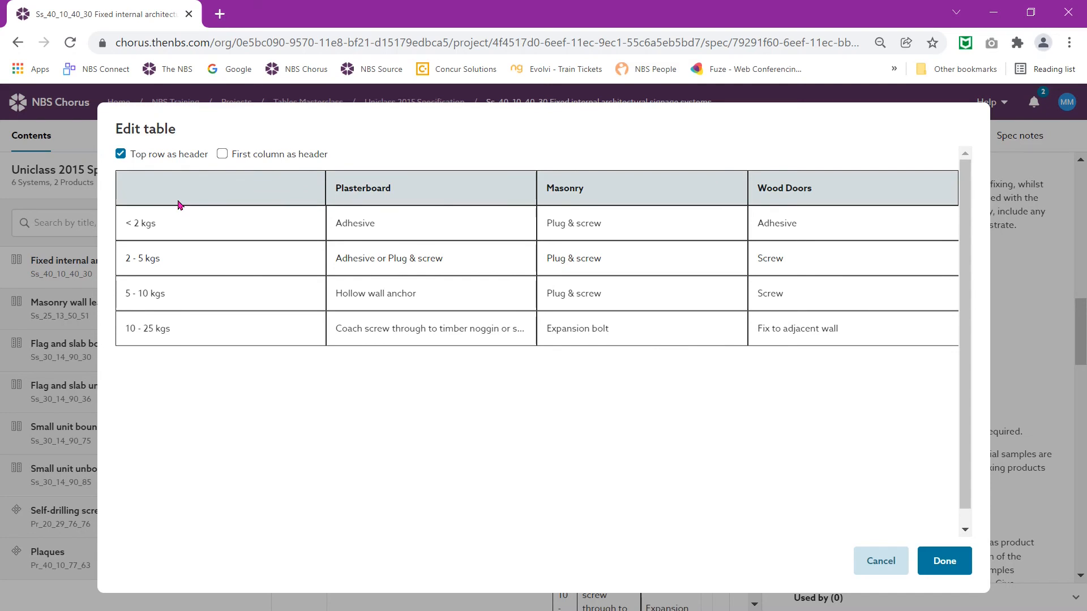
pyautogui.click(224, 156)
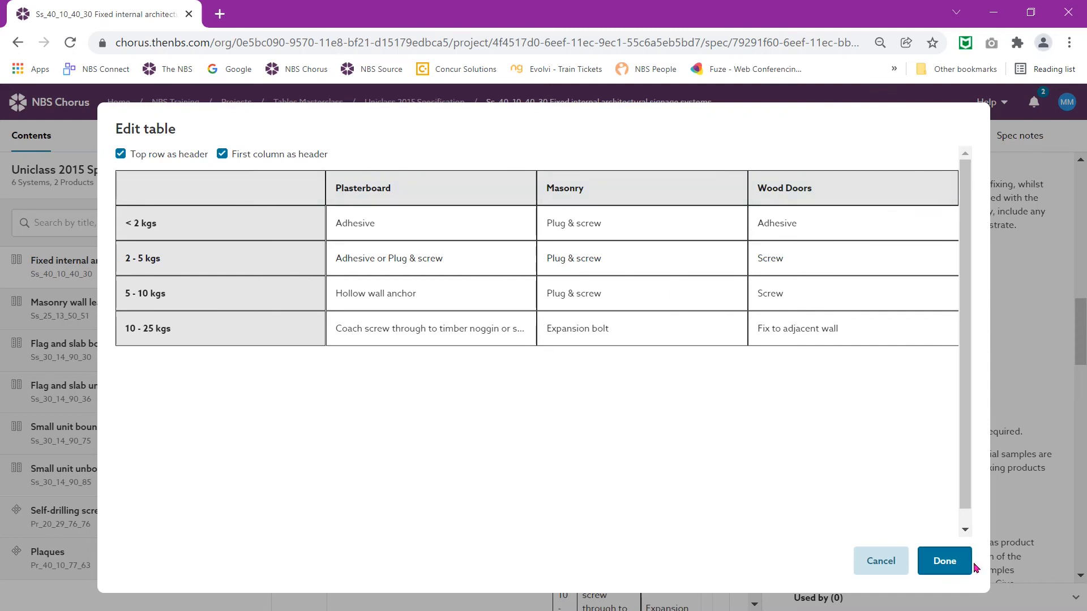
pyautogui.click(949, 566)
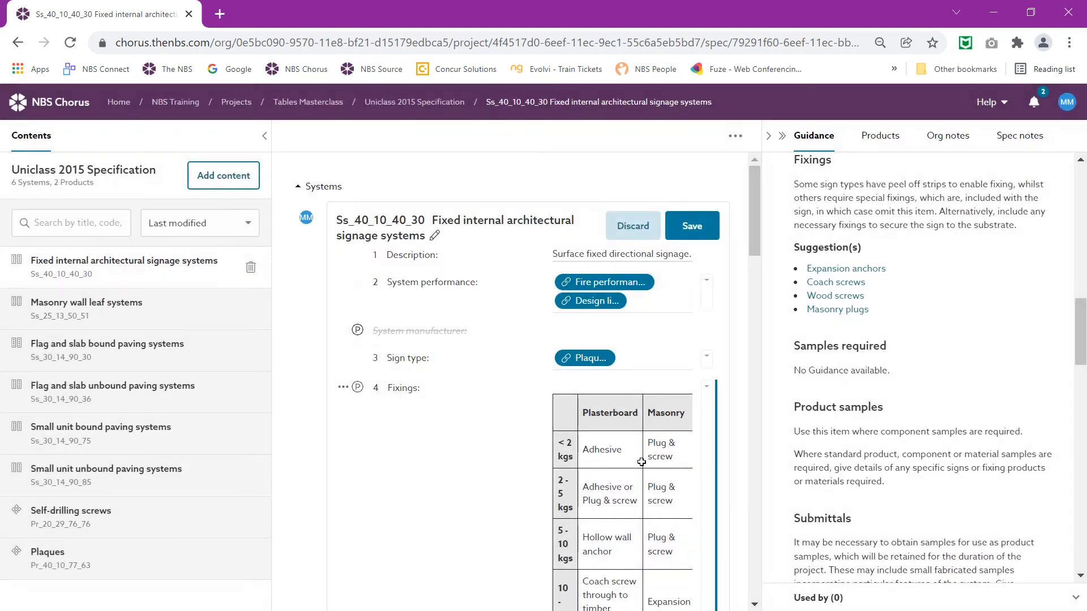
# Step: Save the signage clause and choose to publish only that clause from the content list
pyautogui.click(688, 232)
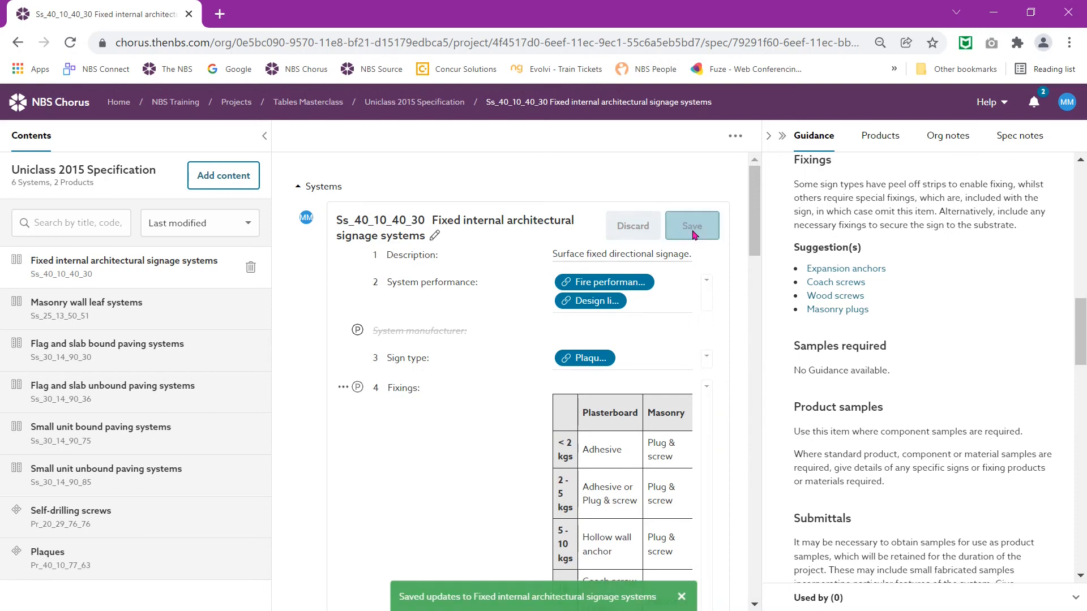
pyautogui.click(442, 103)
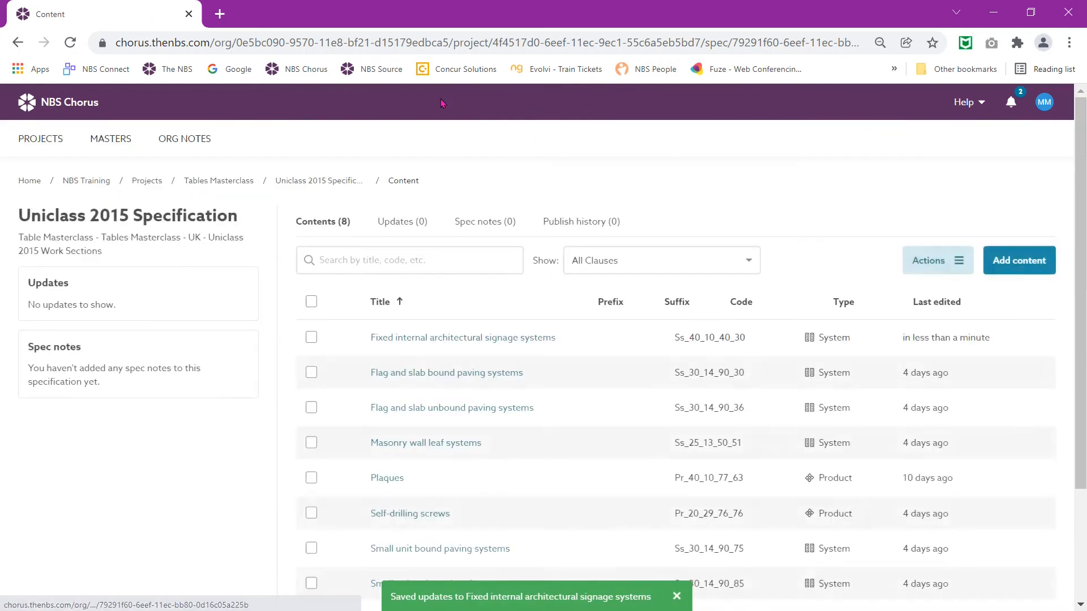
pyautogui.click(312, 339)
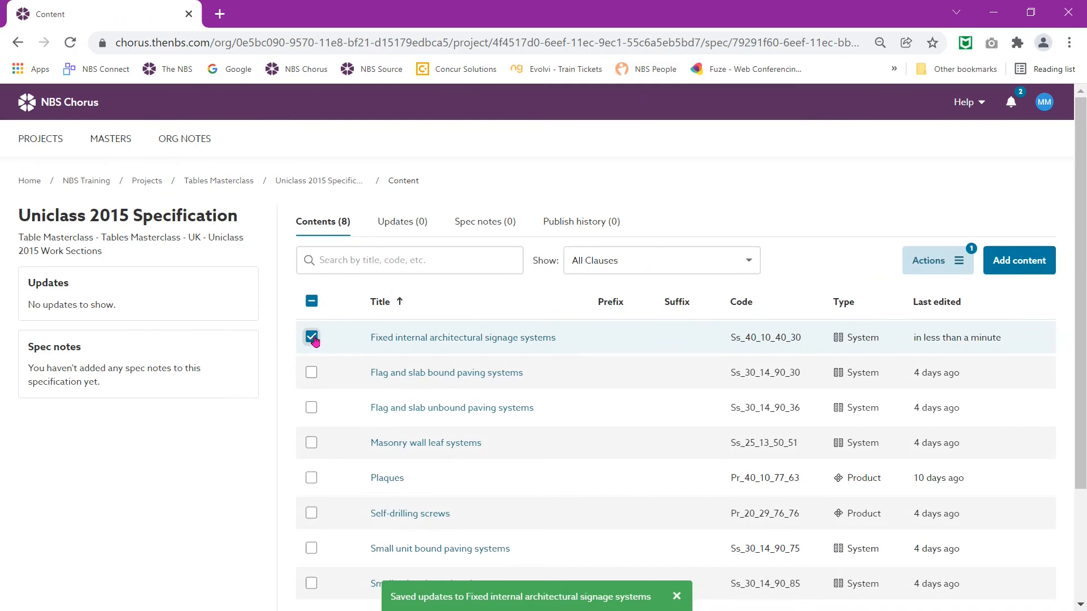
pyautogui.click(927, 263)
pyautogui.click(920, 289)
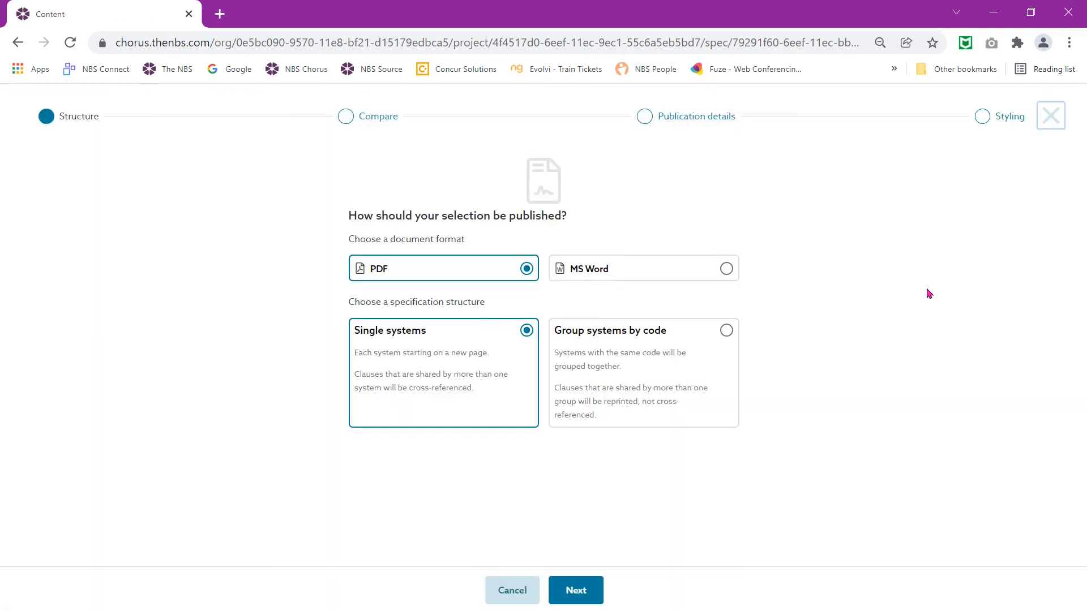
# Step: Publish the clause as a PDF with the NBS default stylesheet, without saving publish history
pyautogui.click(731, 123)
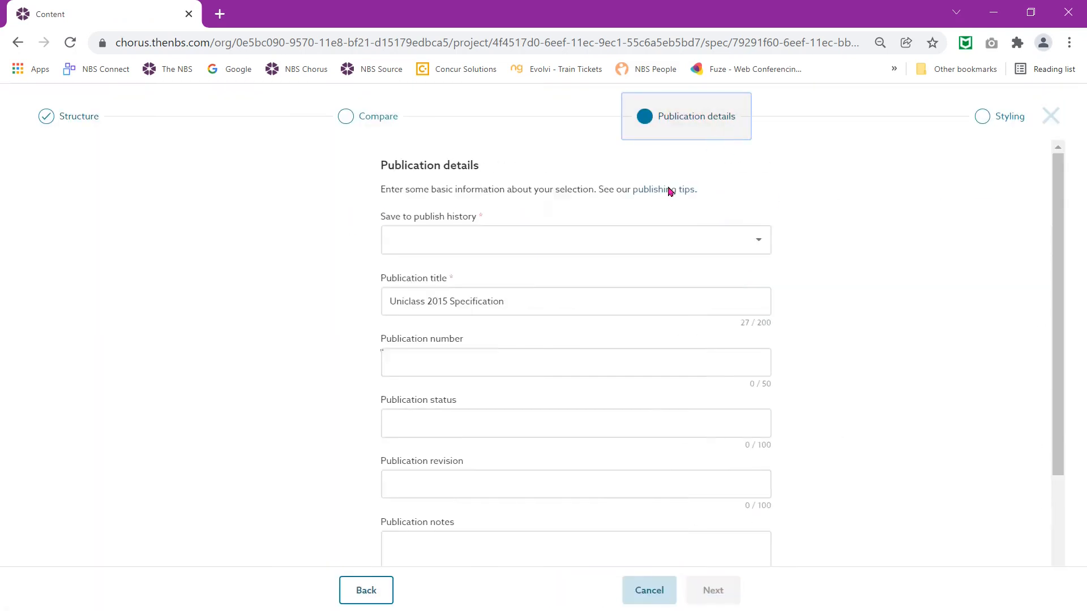
pyautogui.click(625, 252)
pyautogui.click(623, 248)
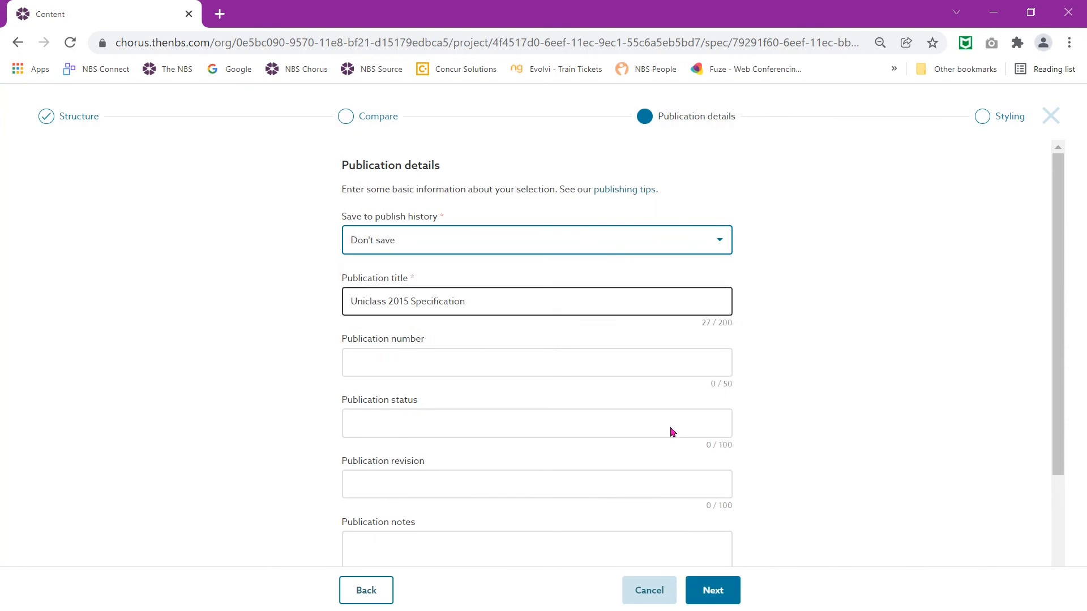
pyautogui.click(719, 592)
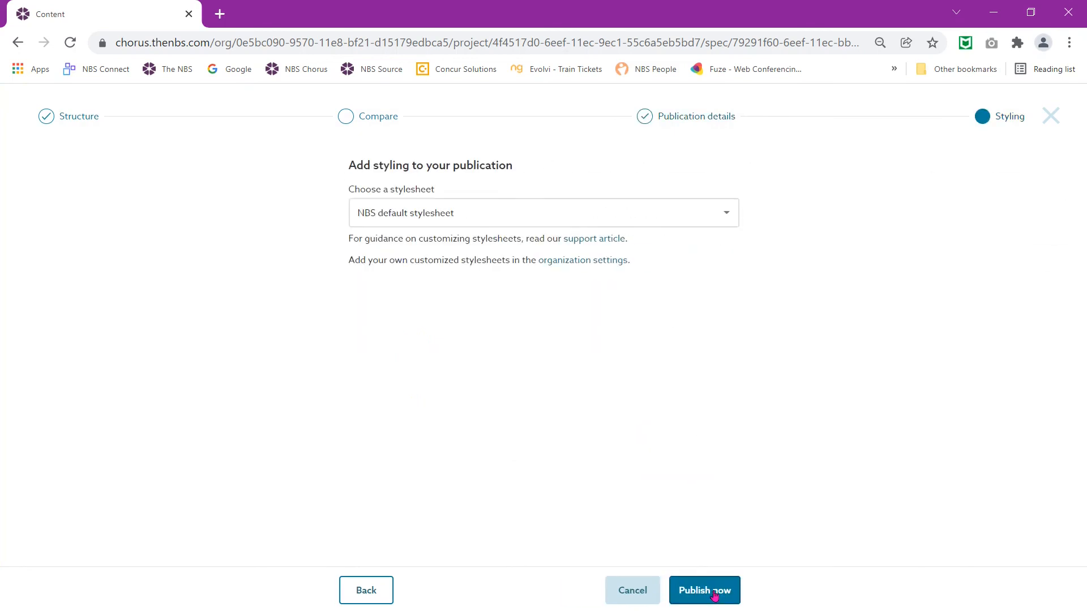
pyautogui.click(715, 594)
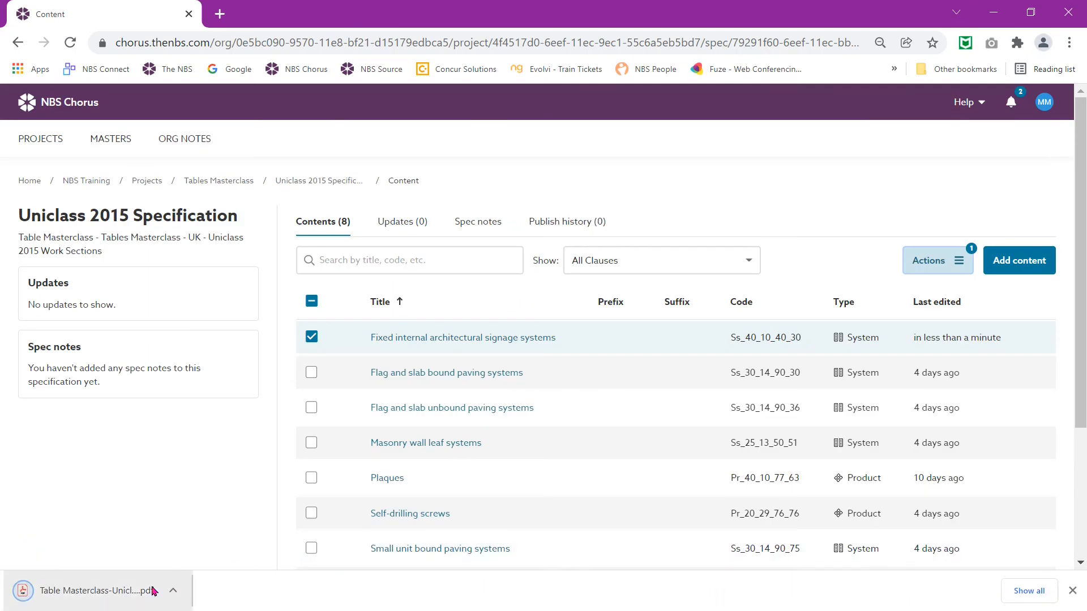
pyautogui.click(65, 591)
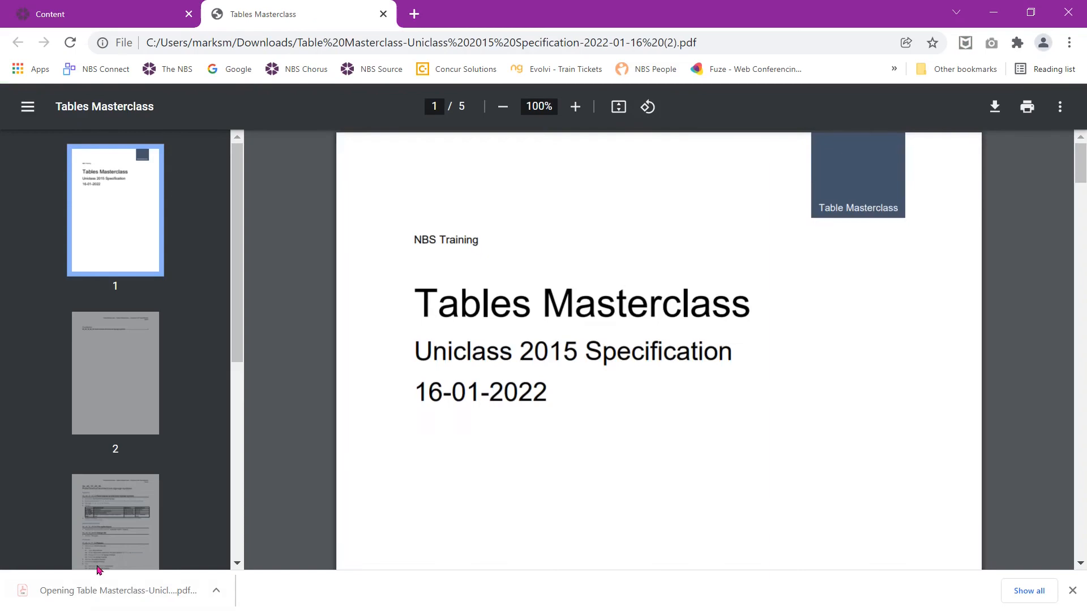
pyautogui.click(107, 554)
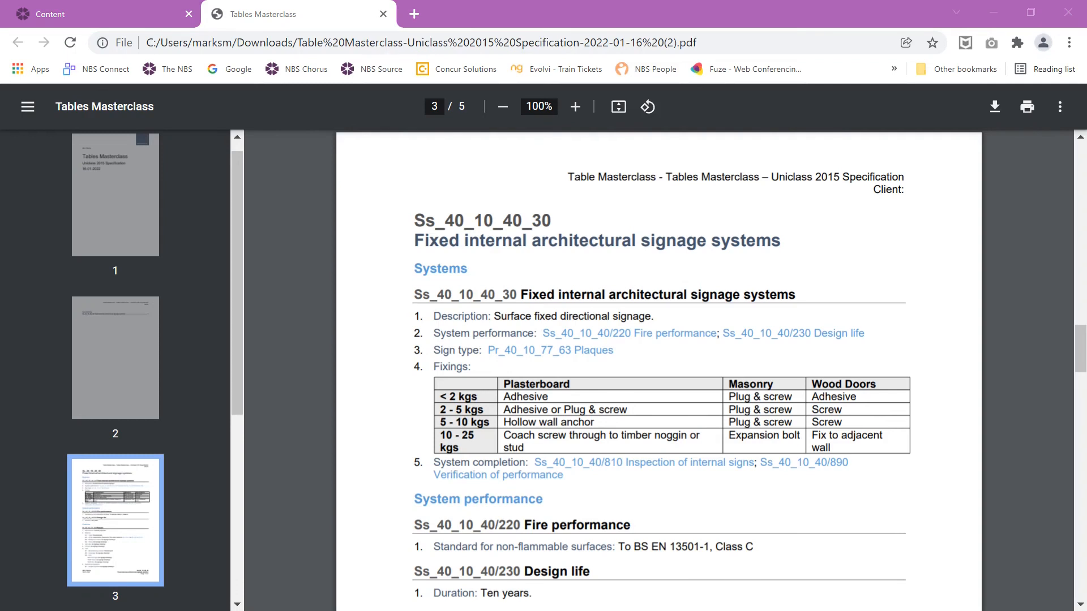
pyautogui.click(384, 14)
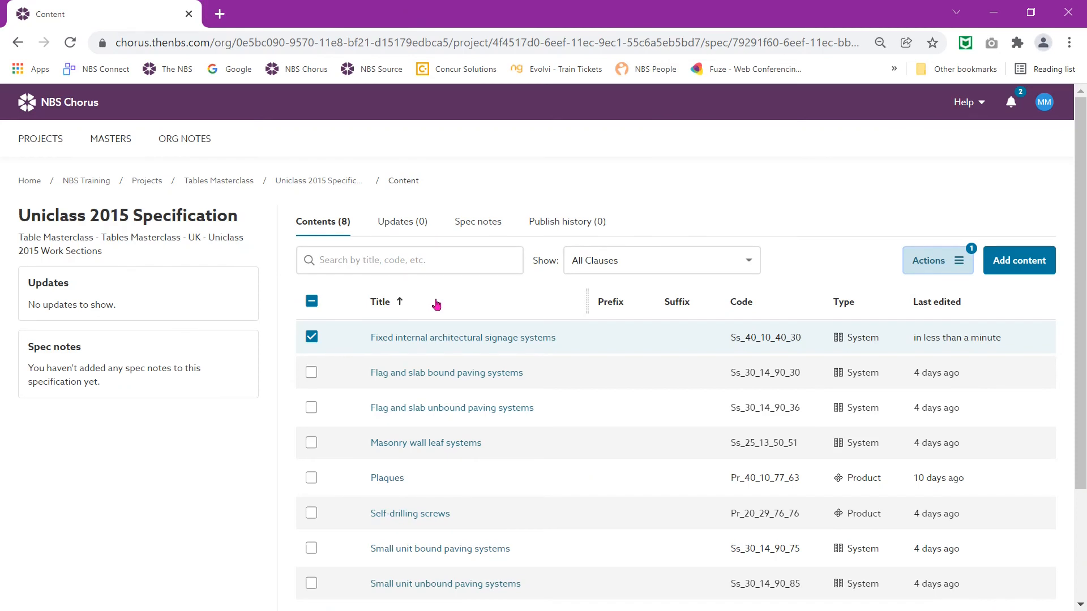
# Step: Paste an empty 3-row, 4-column table into a new Masonry wall leaf systems spec note and open it for editing
pyautogui.scroll(-1, 418, 491)
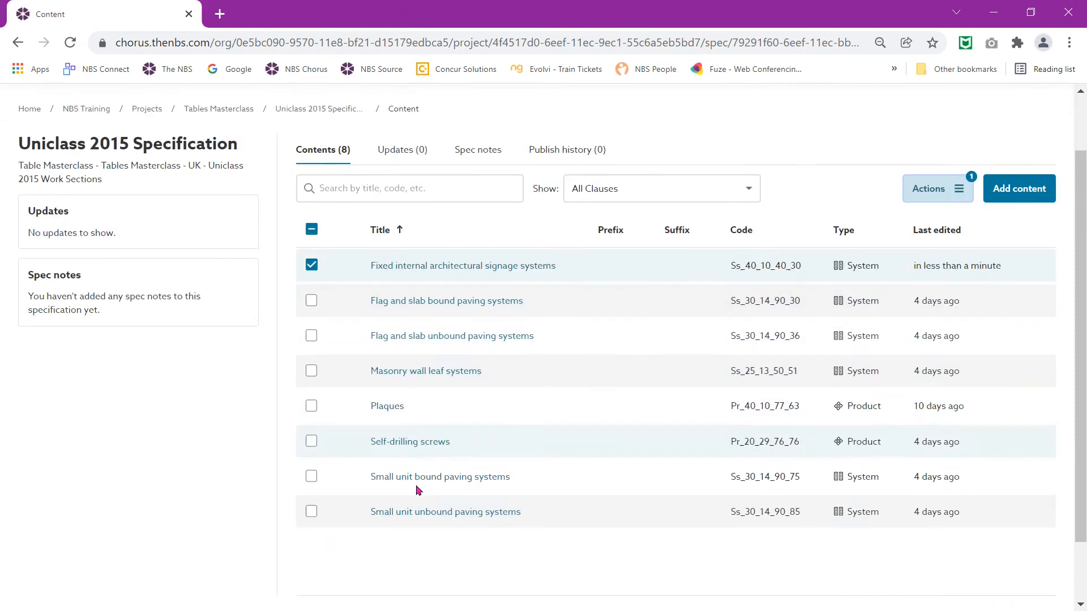
pyautogui.scroll(-1, 418, 491)
pyautogui.click(406, 336)
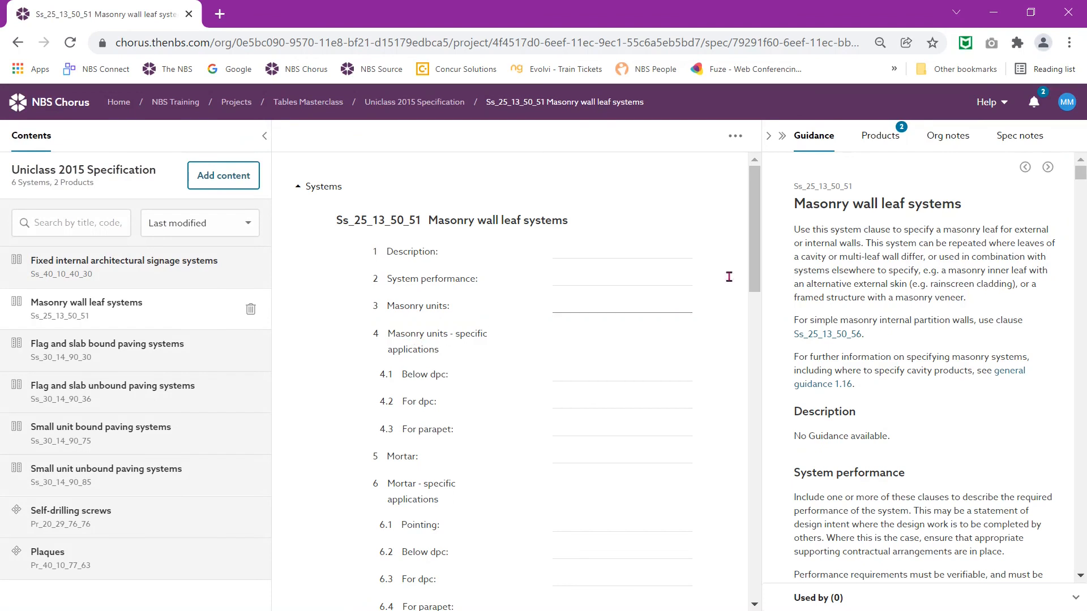
pyautogui.click(1008, 146)
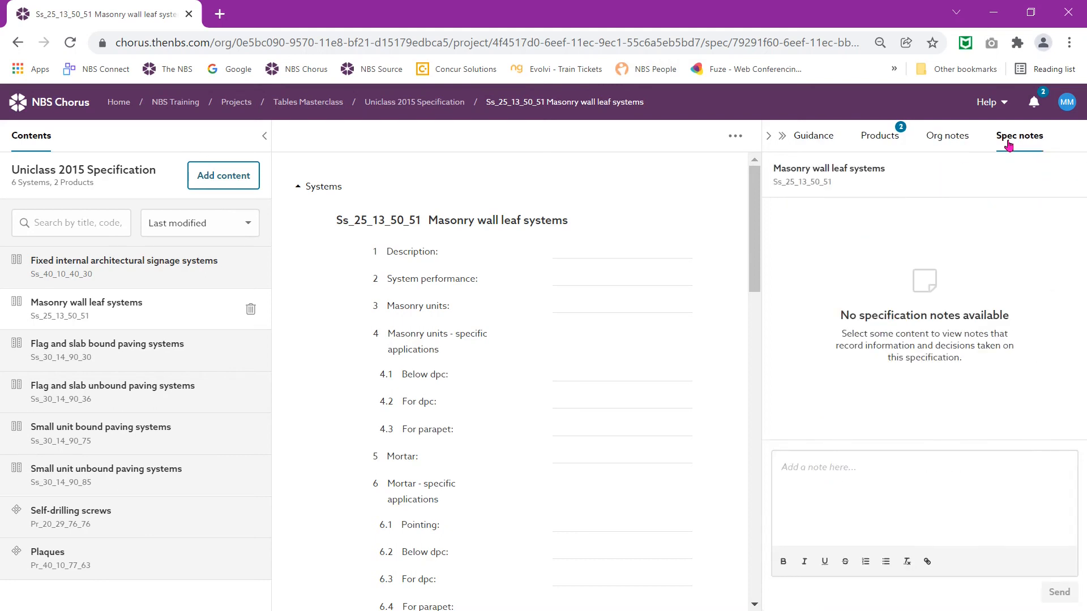
pyautogui.click(875, 472)
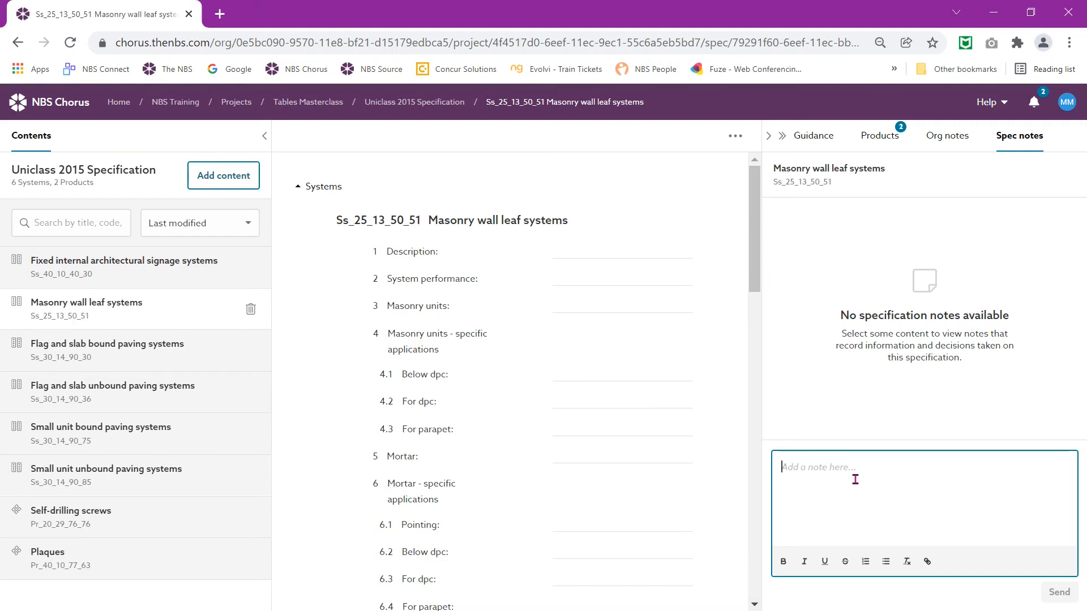
pyautogui.hotkey('ctrl', 'v')
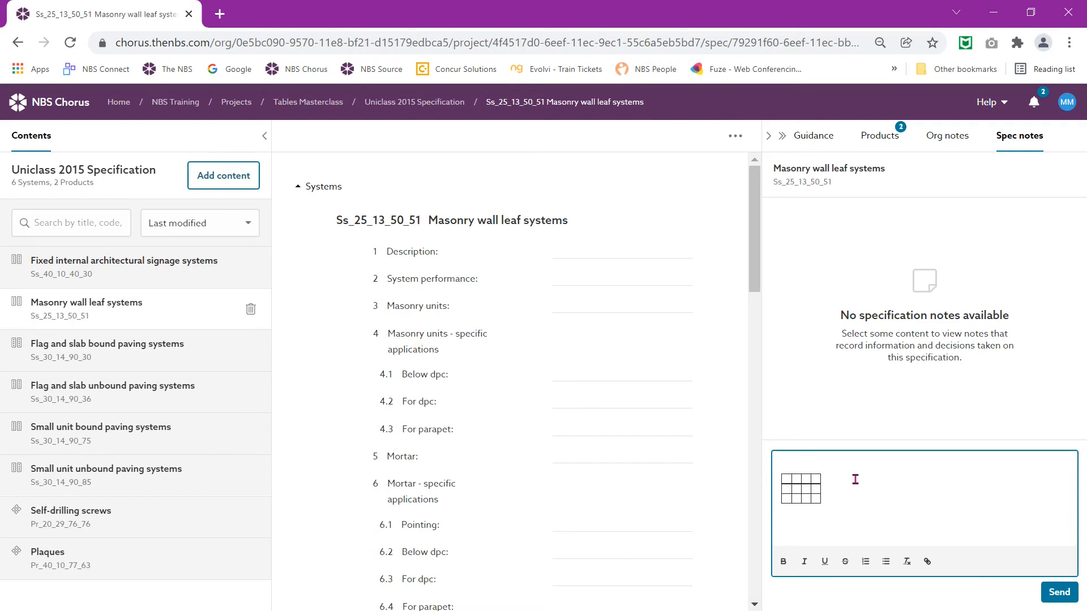
pyautogui.doubleClick(797, 494)
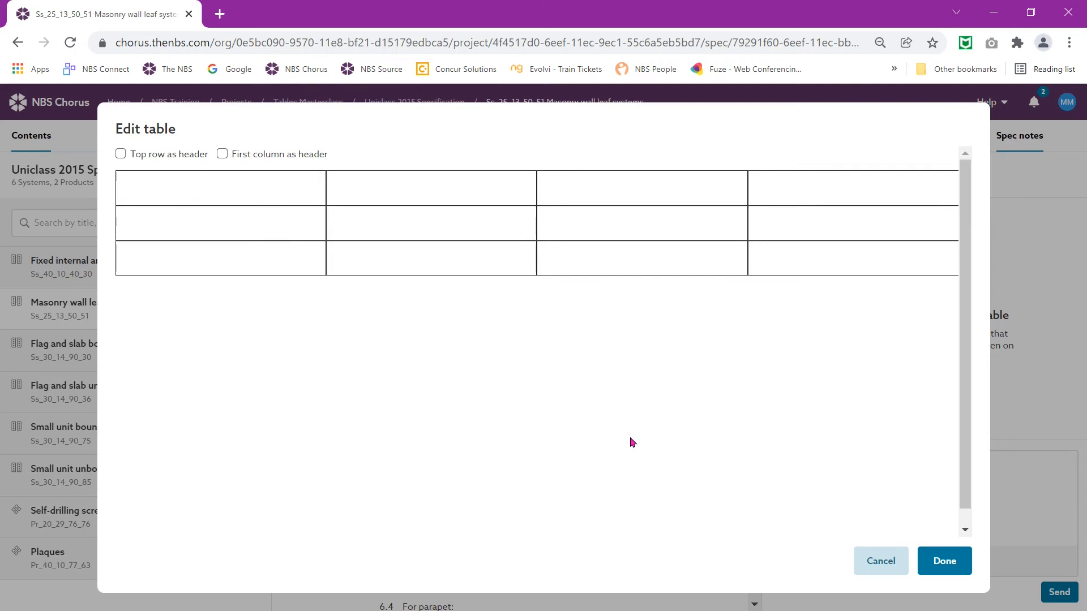
# Step: Enter the column headings 'Image sent to client', 'Sample sent to client' and 'Approved by Client'
pyautogui.click(400, 181)
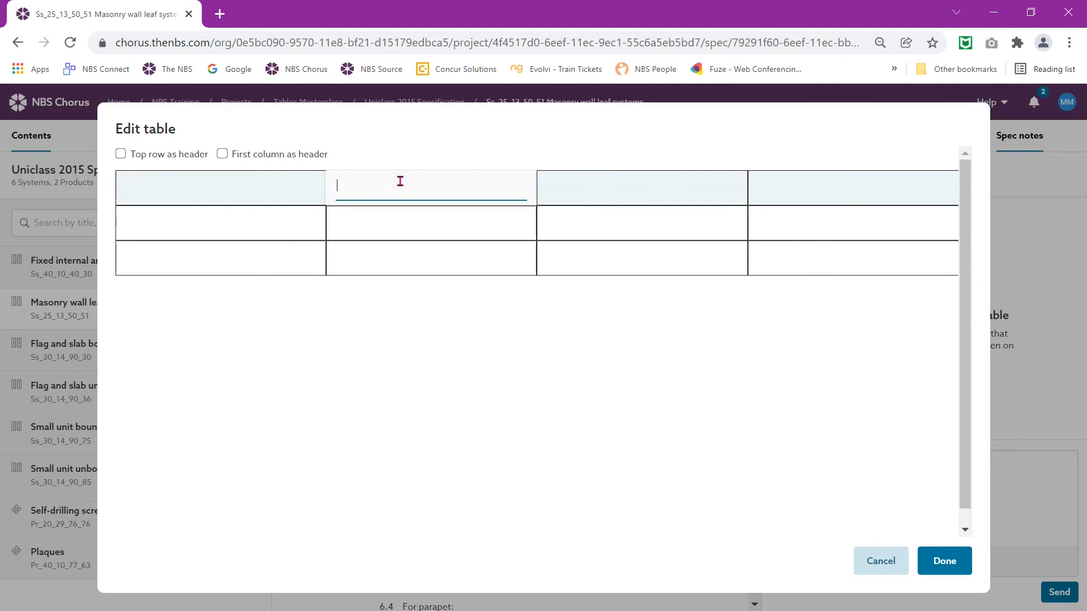
pyautogui.write('Image sent to client')
pyautogui.press('Tab')
pyautogui.write('Sample ')
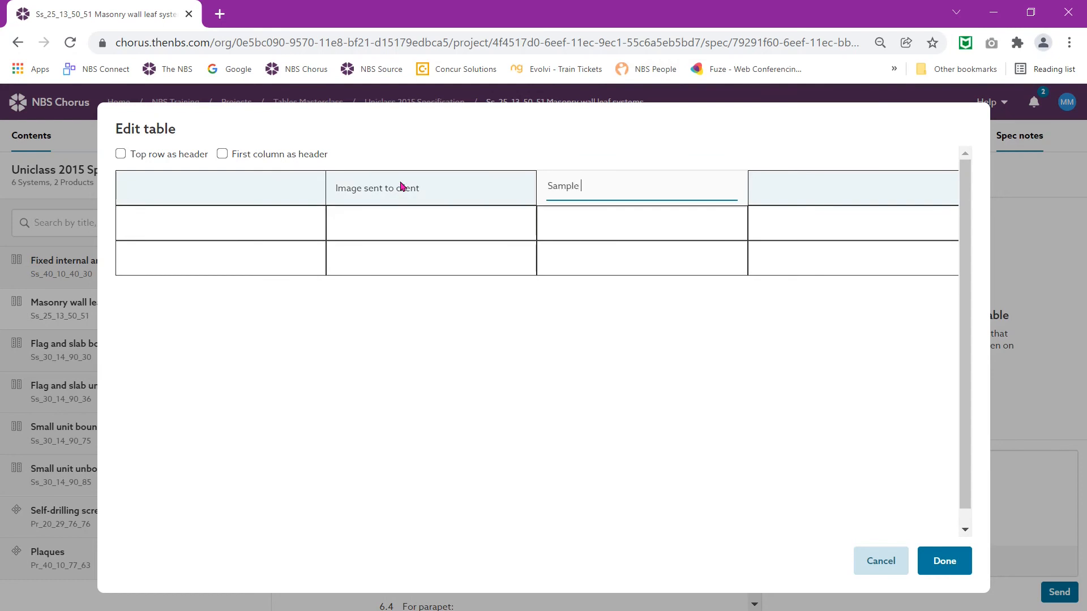
pyautogui.write('sent to clie')
pyautogui.write('nt')
pyautogui.press('Tab')
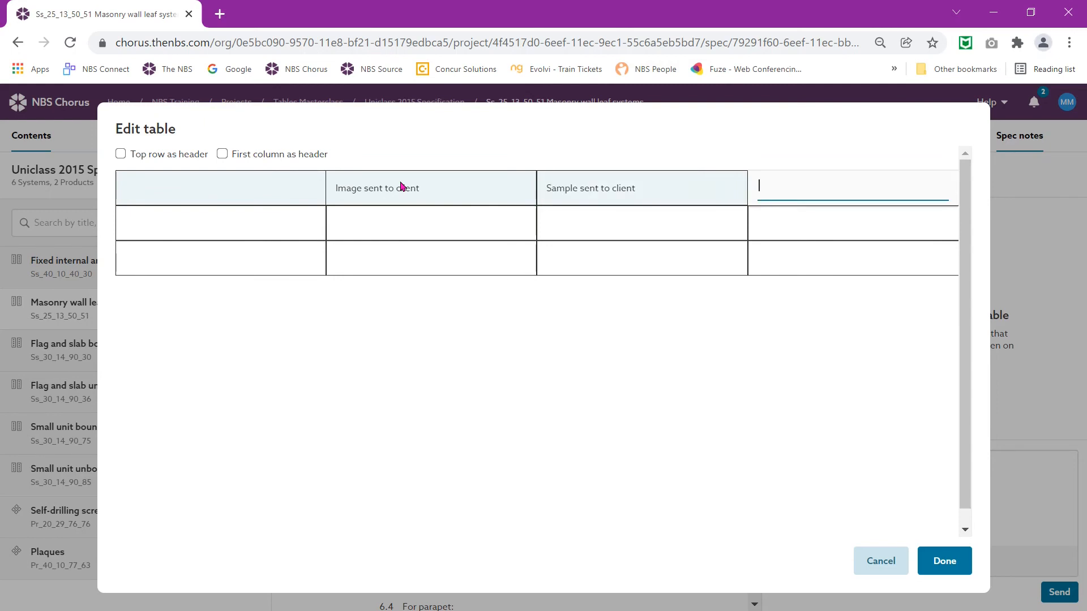
pyautogui.write('Appro')
pyautogui.write('ved by ')
pyautogui.write('Cl;')
pyautogui.write('ient')
# Step: Label the rows Main bricks and Feature bricks, inserting a new Garage bricks row below
pyautogui.press('Tab')
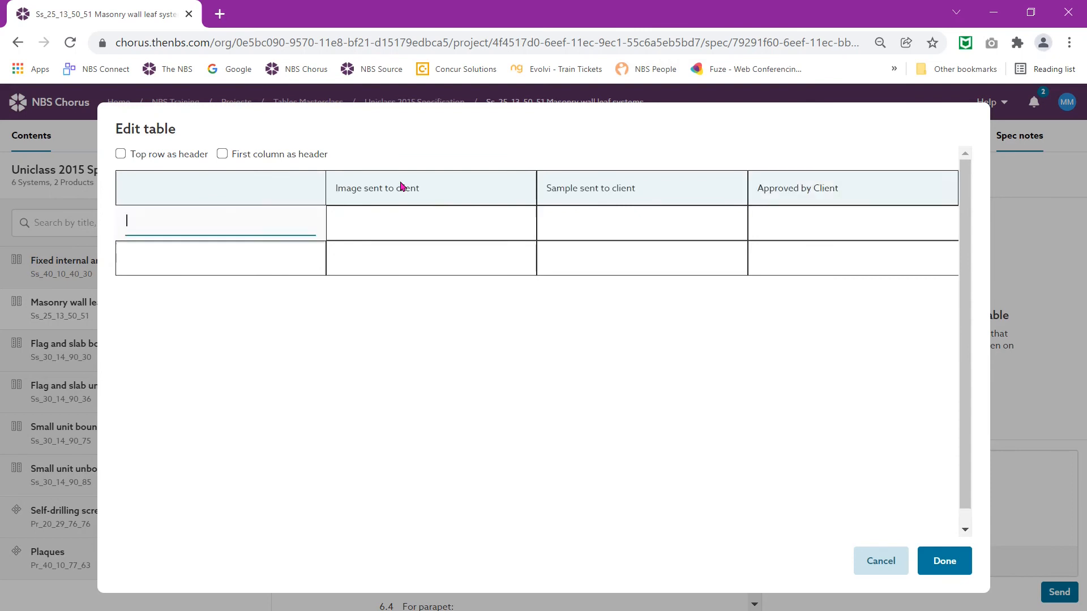
pyautogui.write('Main bricks')
pyautogui.click(145, 259)
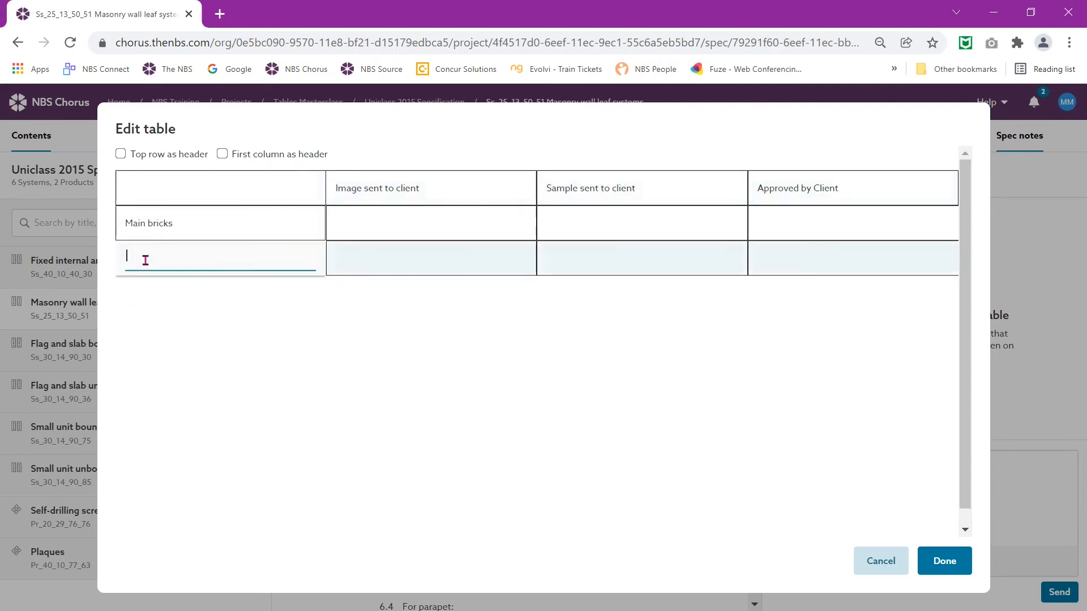
pyautogui.write('Feature bricks')
pyautogui.rightClick(203, 260)
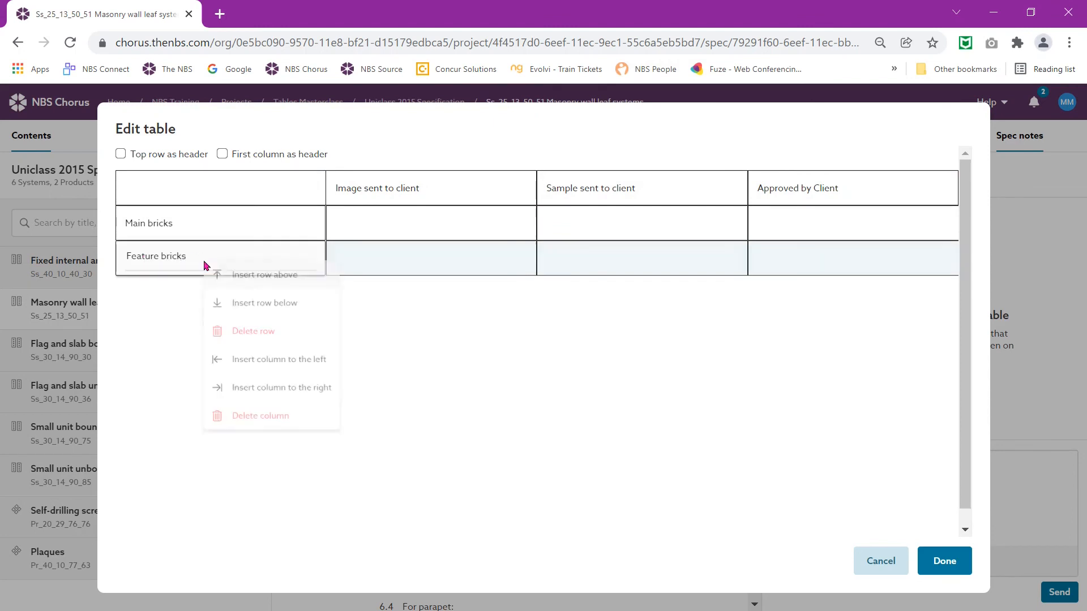
pyautogui.click(276, 306)
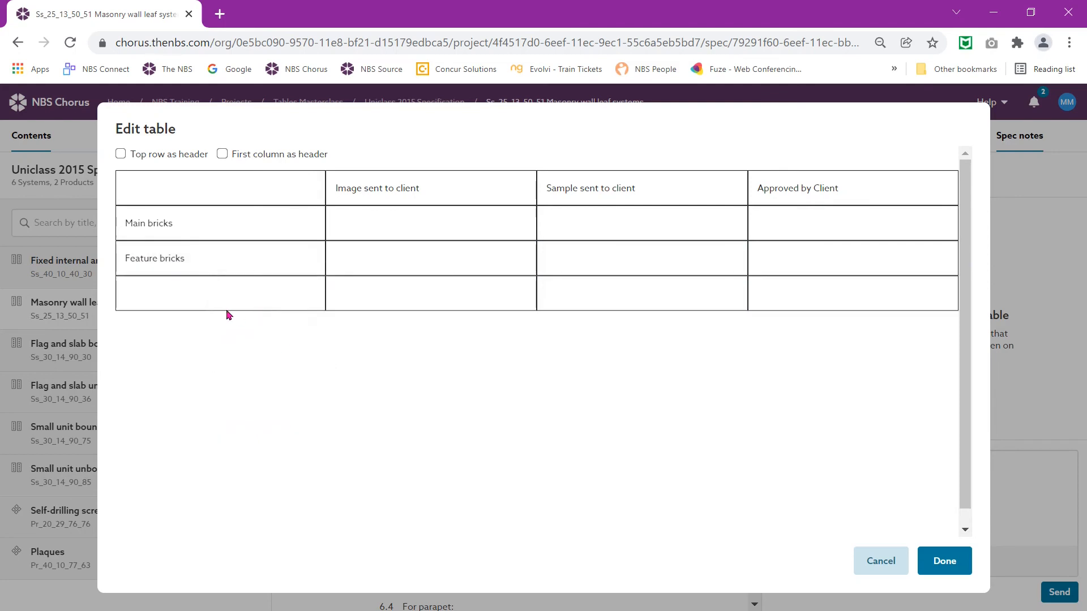
pyautogui.click(192, 305)
pyautogui.write('Gar')
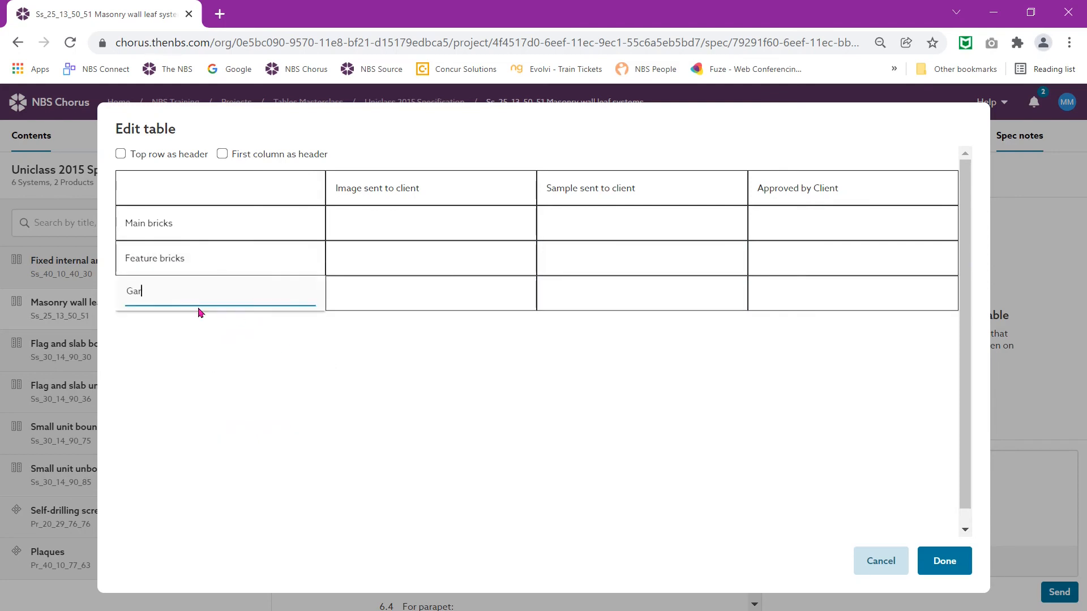
pyautogui.write('age bricks')
# Step: Enter Yes for image sent on all three brick rows and sample sent for Feature bricks
pyautogui.click(433, 227)
pyautogui.write('Yes')
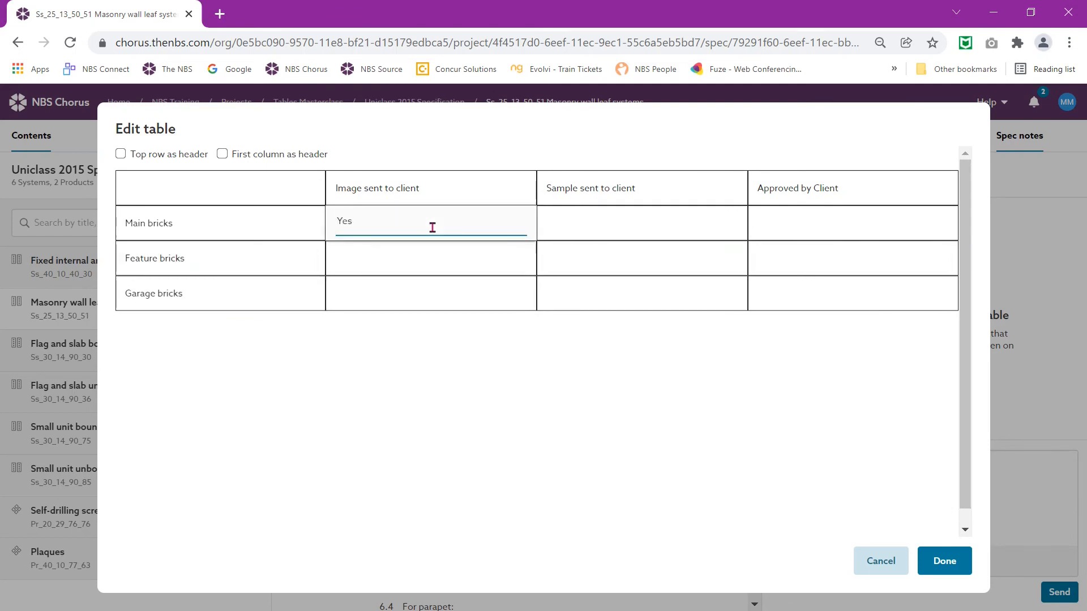
pyautogui.click(412, 262)
pyautogui.write('Yes')
pyautogui.press('Tab')
pyautogui.write('Yes')
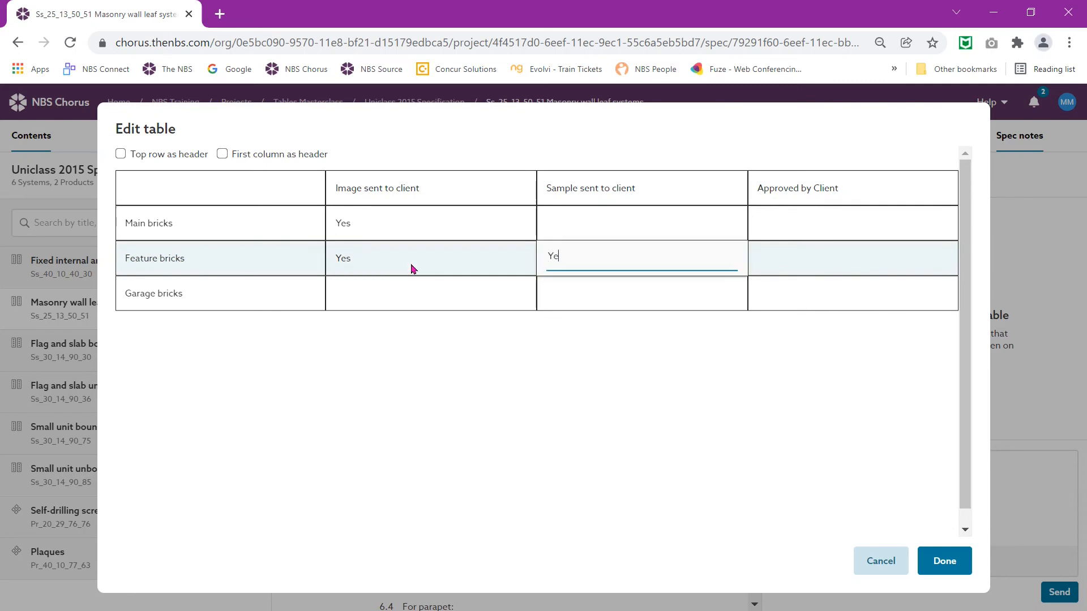
pyautogui.click(356, 294)
pyautogui.write('Yes')
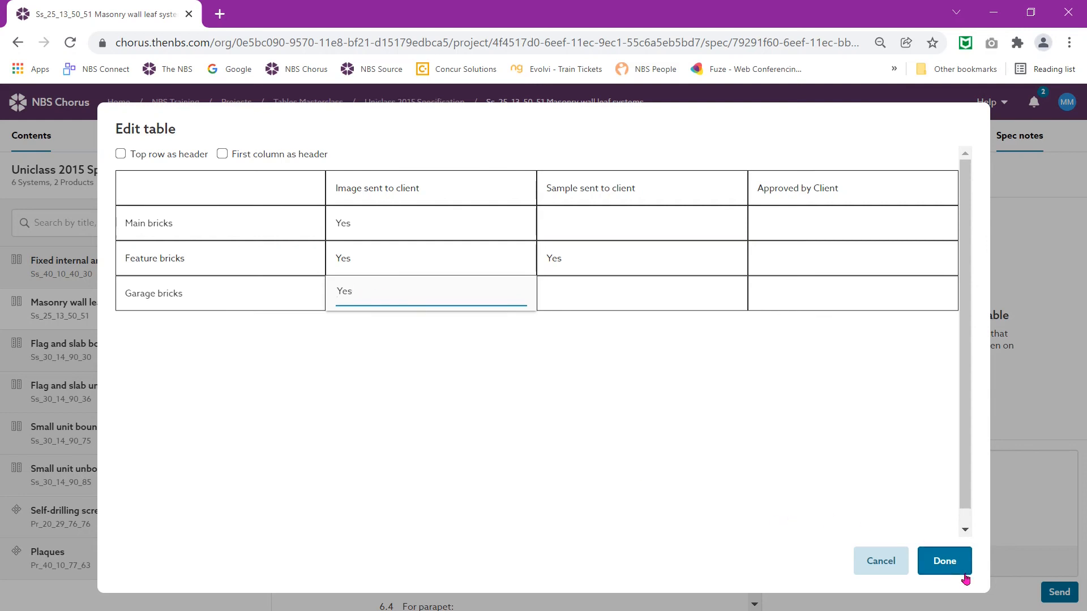
pyautogui.click(944, 563)
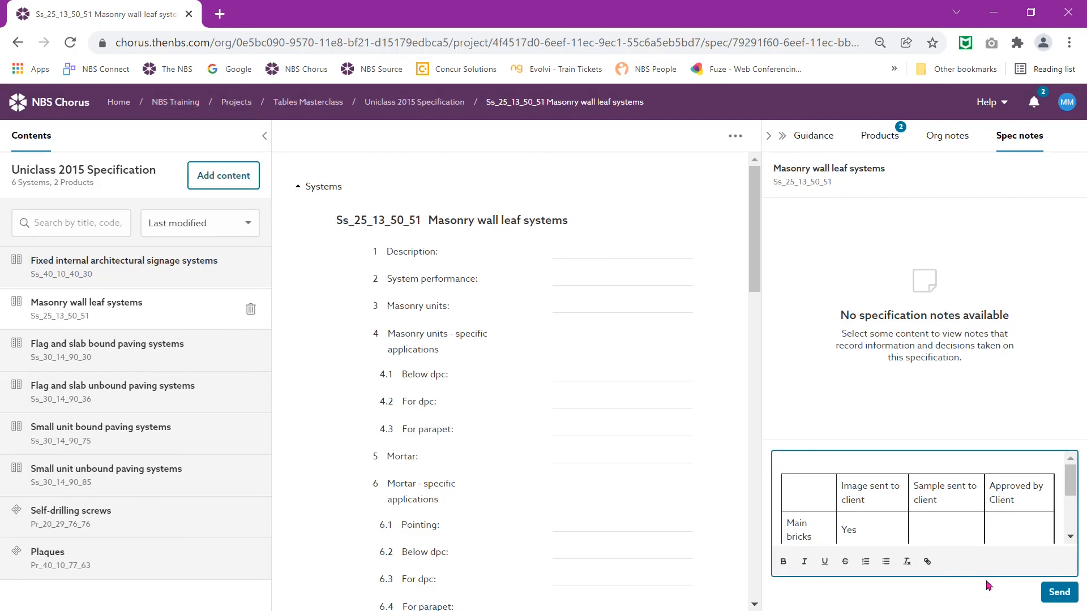
# Step: Send the brick-approval table note on the Masonry wall leaf systems clause
pyautogui.click(1066, 602)
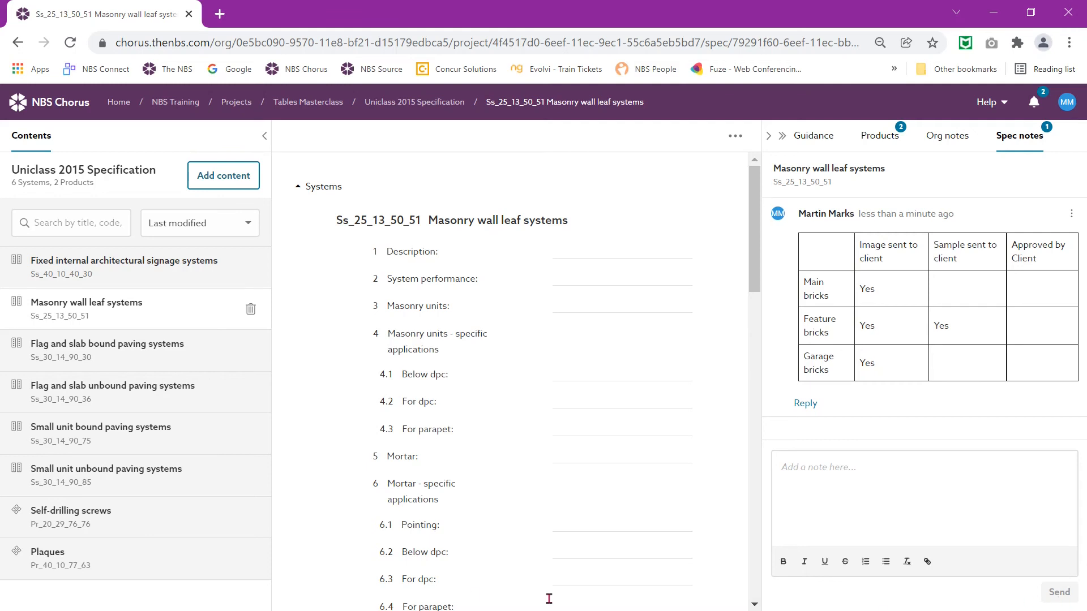
# Step: Draft an org note titled 'Bound or Unbound?' on Small unit unbound paving systems, then switch to Excel
pyautogui.click(107, 479)
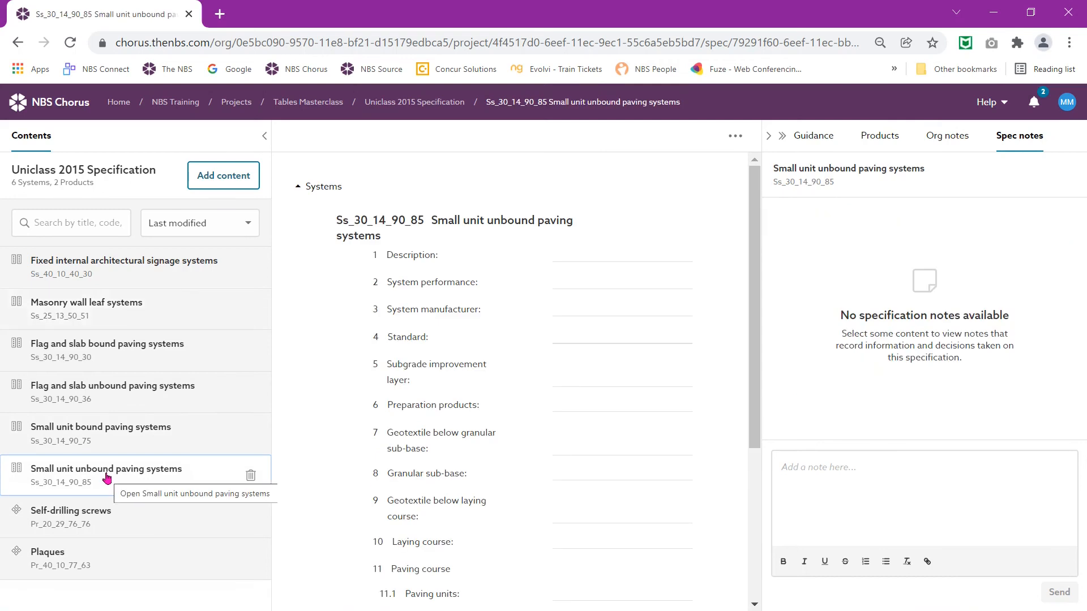
pyautogui.click(941, 142)
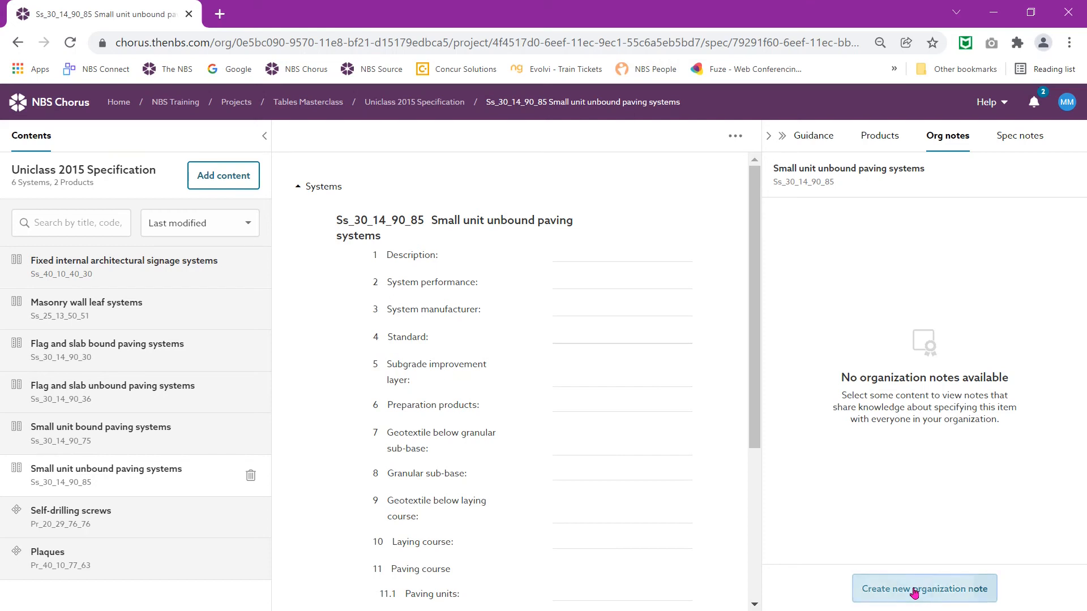
pyautogui.click(915, 592)
pyautogui.click(817, 438)
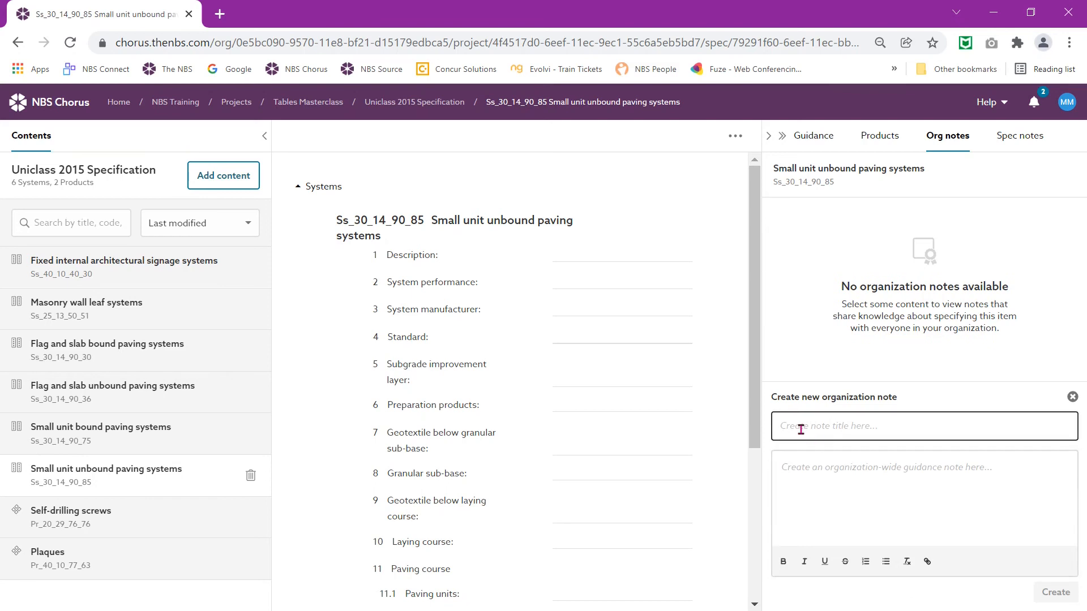
pyautogui.click(852, 429)
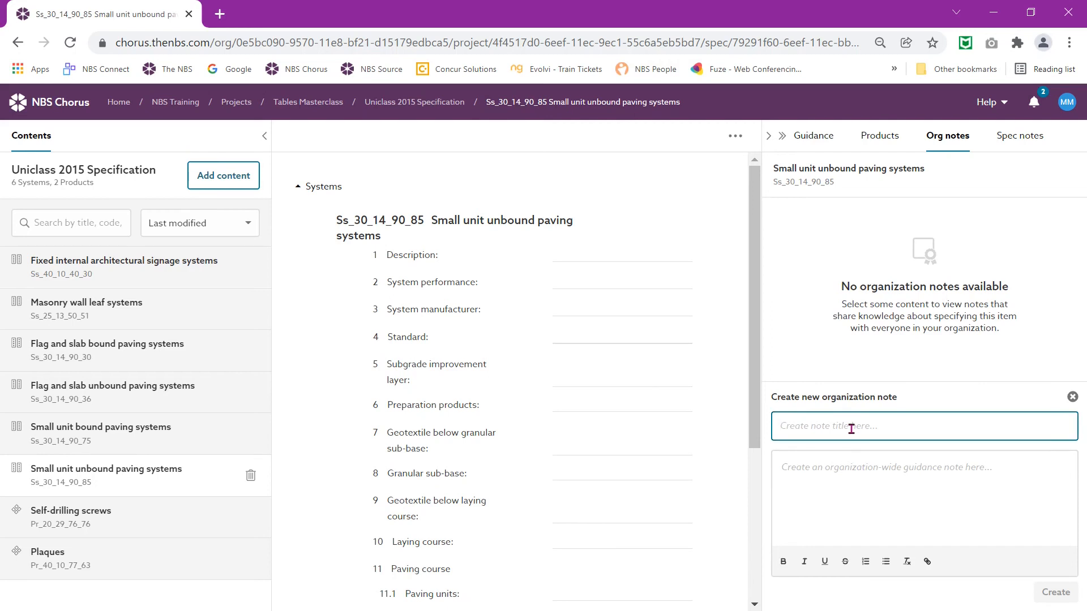
pyautogui.write('Bound')
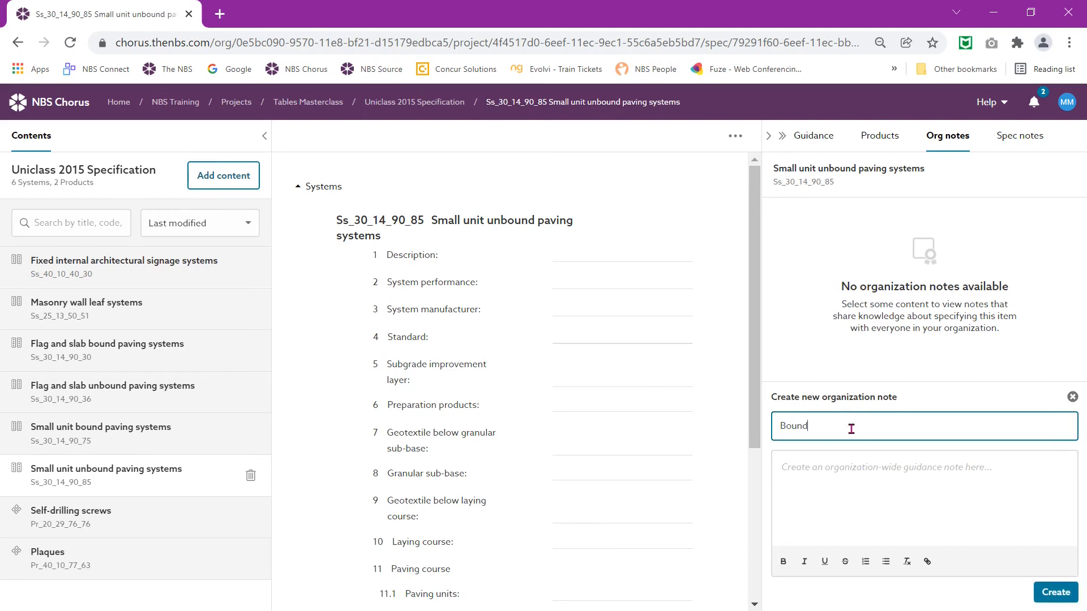
pyautogui.write(' or Unbound?')
pyautogui.hotkey('alt', 'Tab')
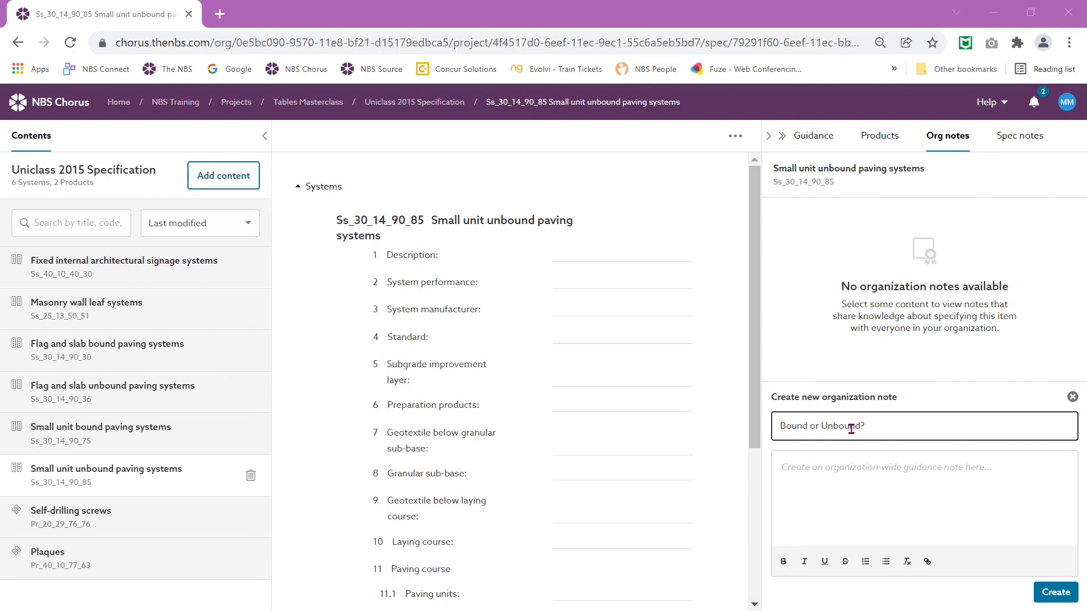
pyautogui.hotkey('alt', 'Tab')
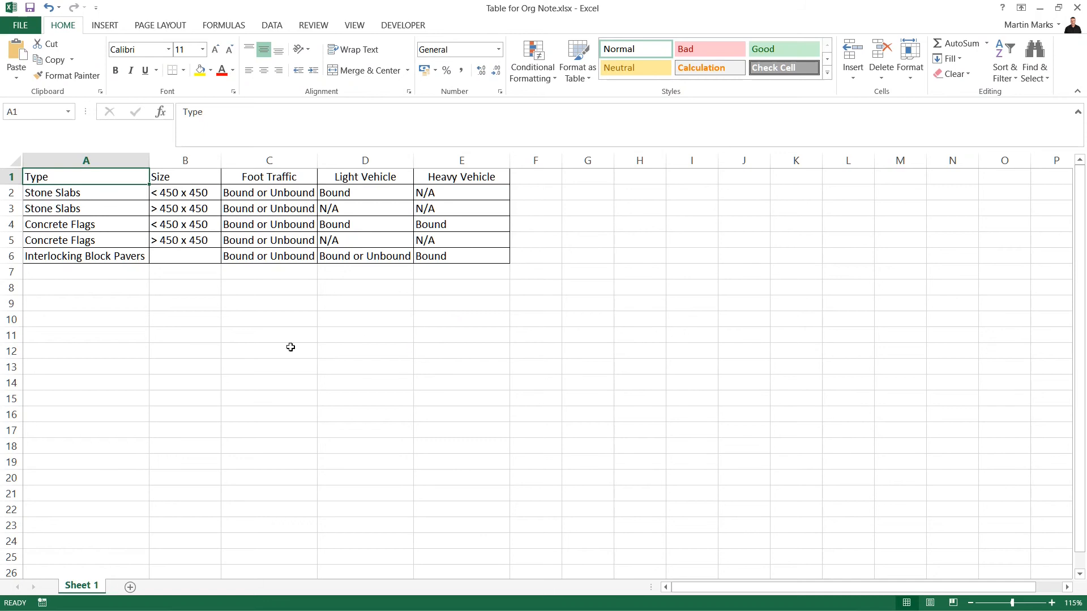
# Step: Copy the paving types table in A1:E6 and return to the NBS Chorus note
pyautogui.moveTo(93, 177); pyautogui.dragTo(468, 256)
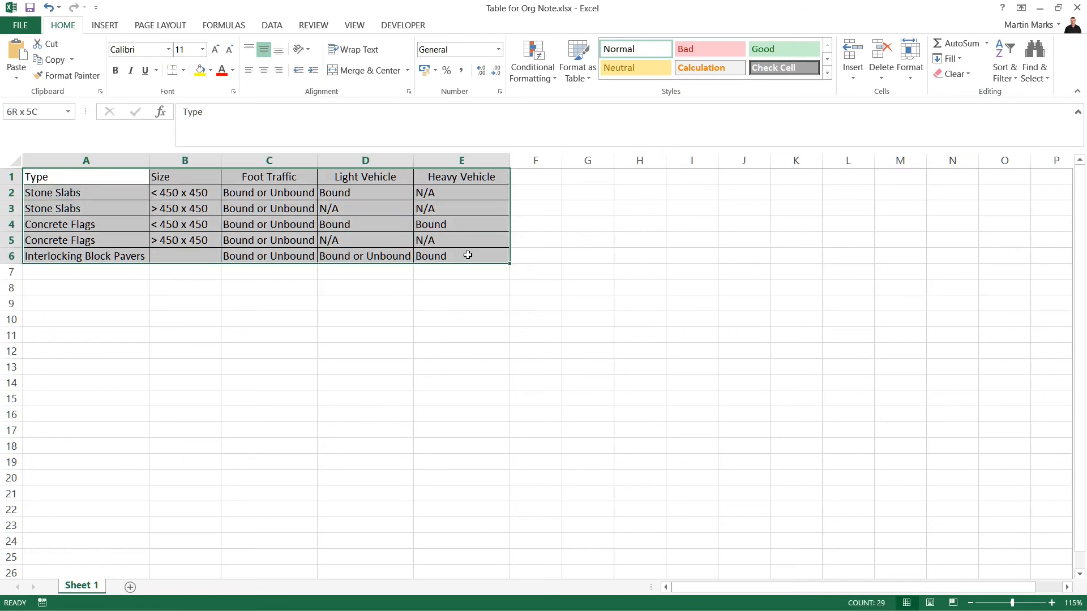
pyautogui.rightClick(468, 256)
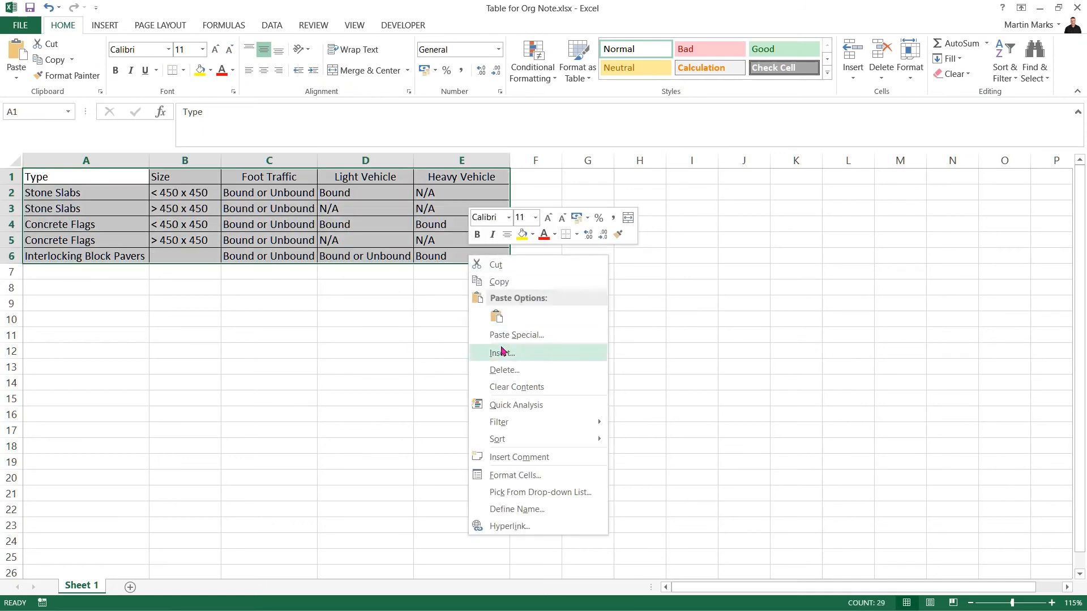
pyautogui.click(500, 284)
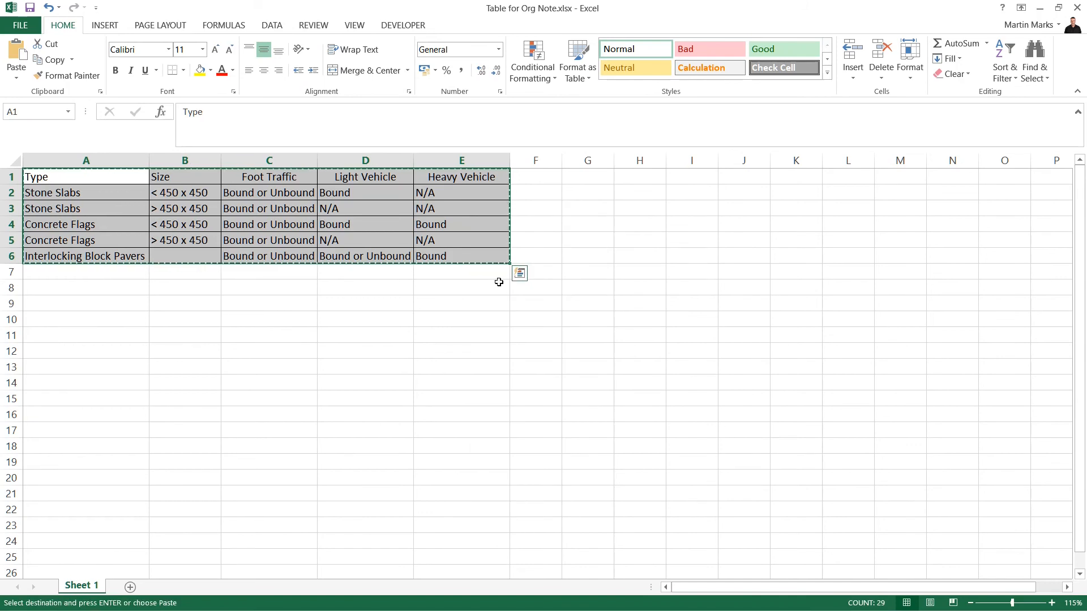
pyautogui.hotkey('alt', 'Tab')
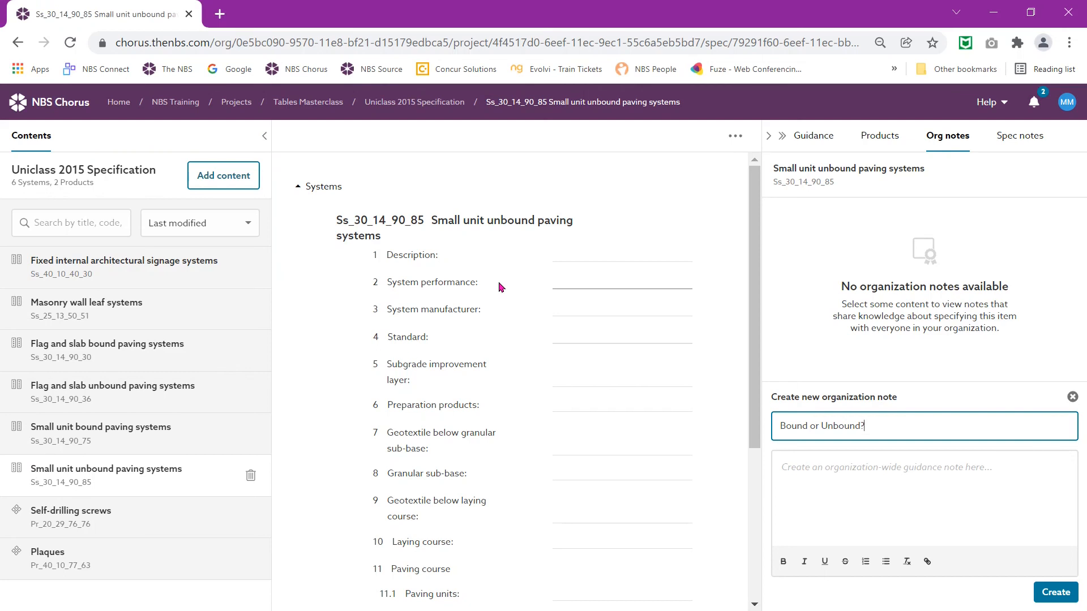
# Step: Paste the paving table into the note body and create the 'Bound or Unbound?' note
pyautogui.click(880, 494)
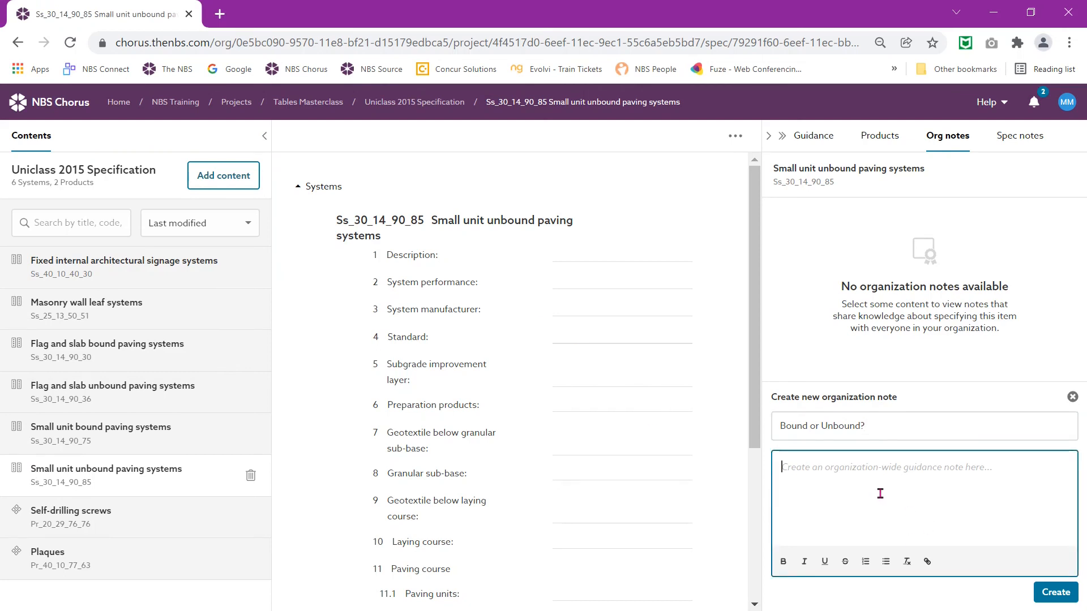
pyautogui.rightClick(879, 494)
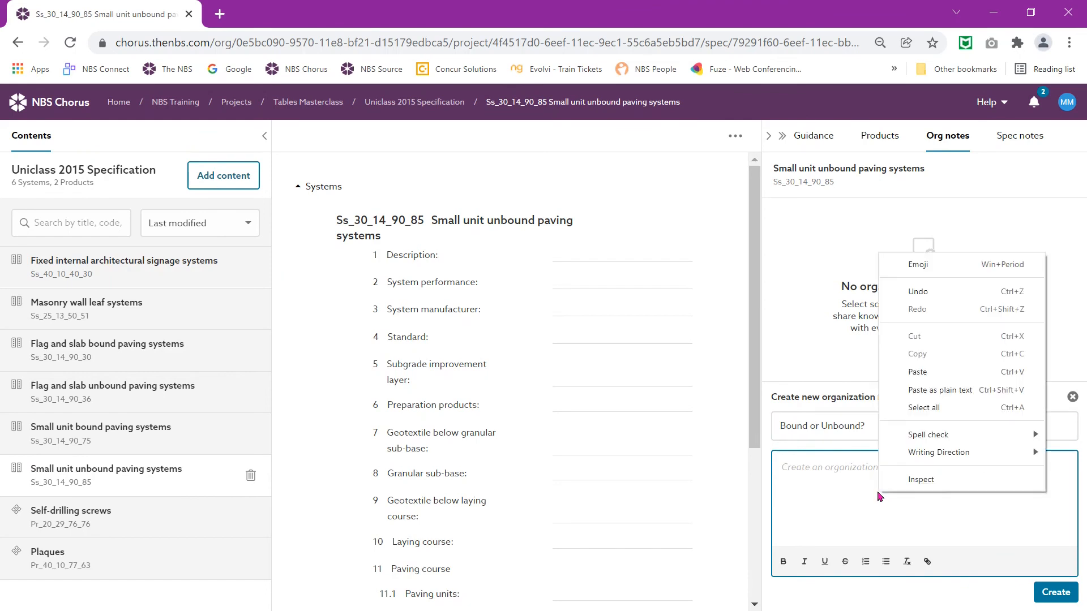
pyautogui.click(927, 377)
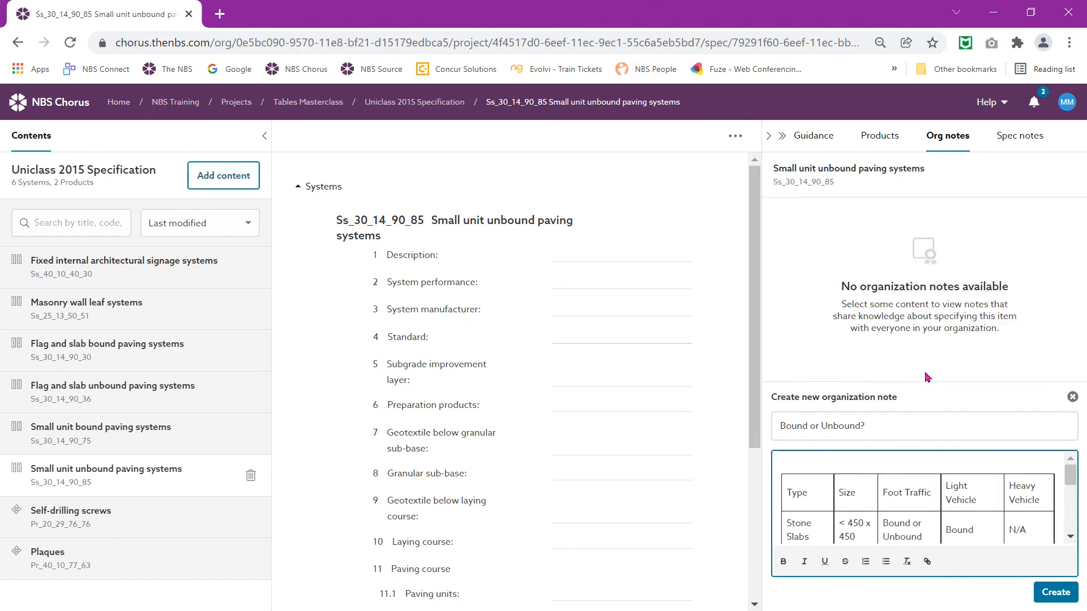
pyautogui.click(1051, 595)
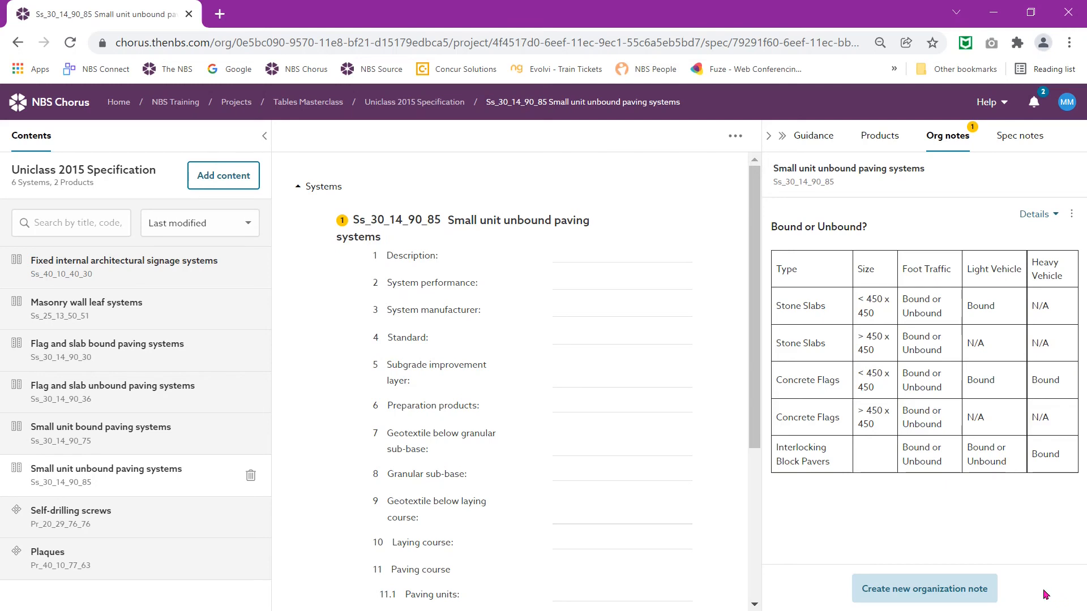
pyautogui.click(113, 434)
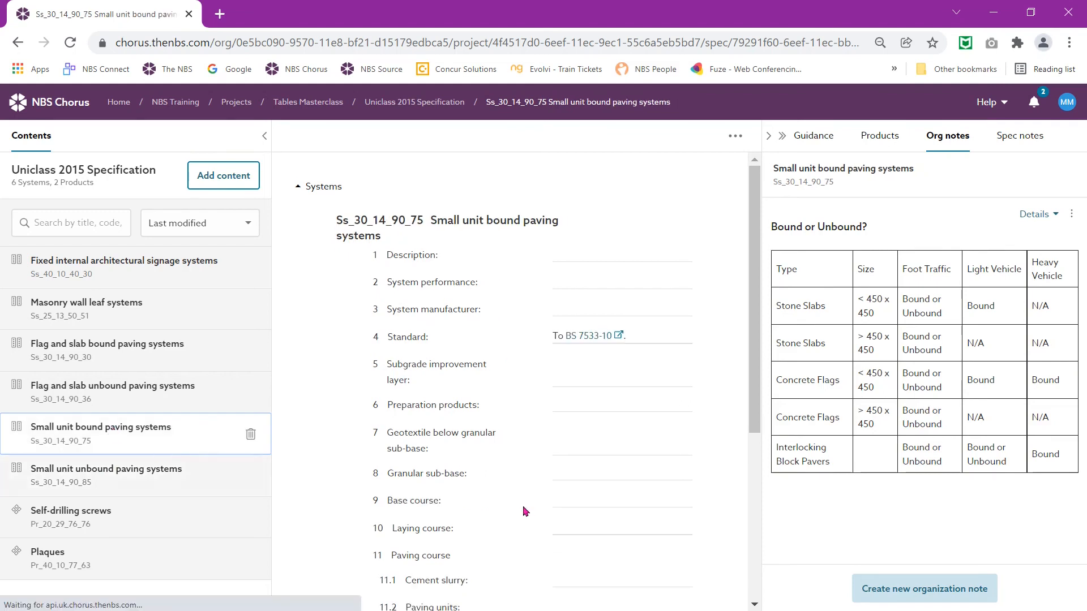
# Step: Create a 'Bound or Unbound' org note with the pasted paving table on Small unit bound paving systems
pyautogui.click(917, 586)
pyautogui.click(841, 425)
pyautogui.write('B')
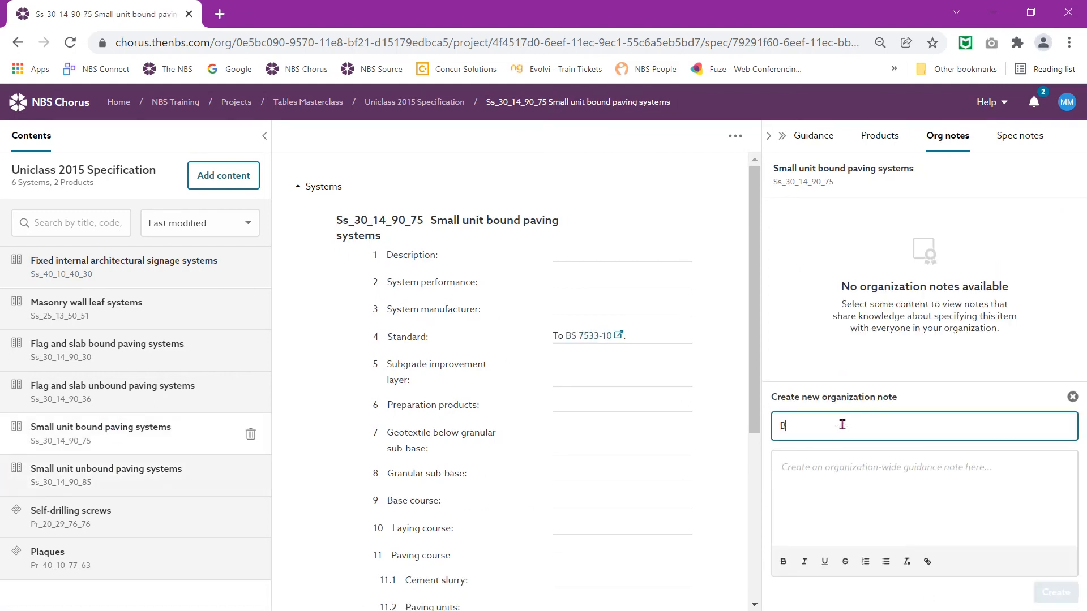
pyautogui.write('ound or U')
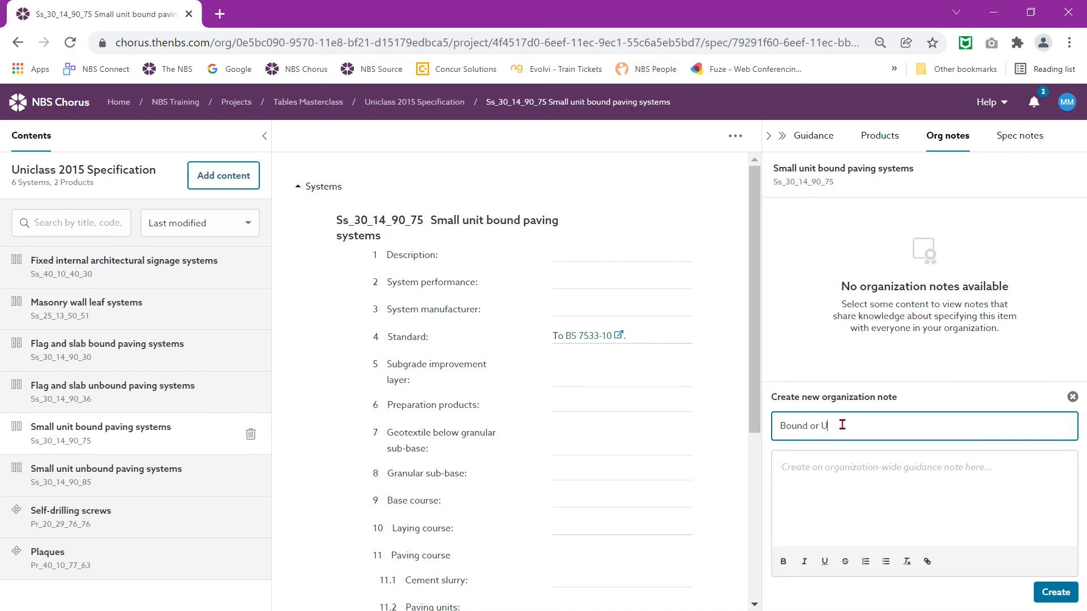
pyautogui.write('nbound')
pyautogui.click(818, 474)
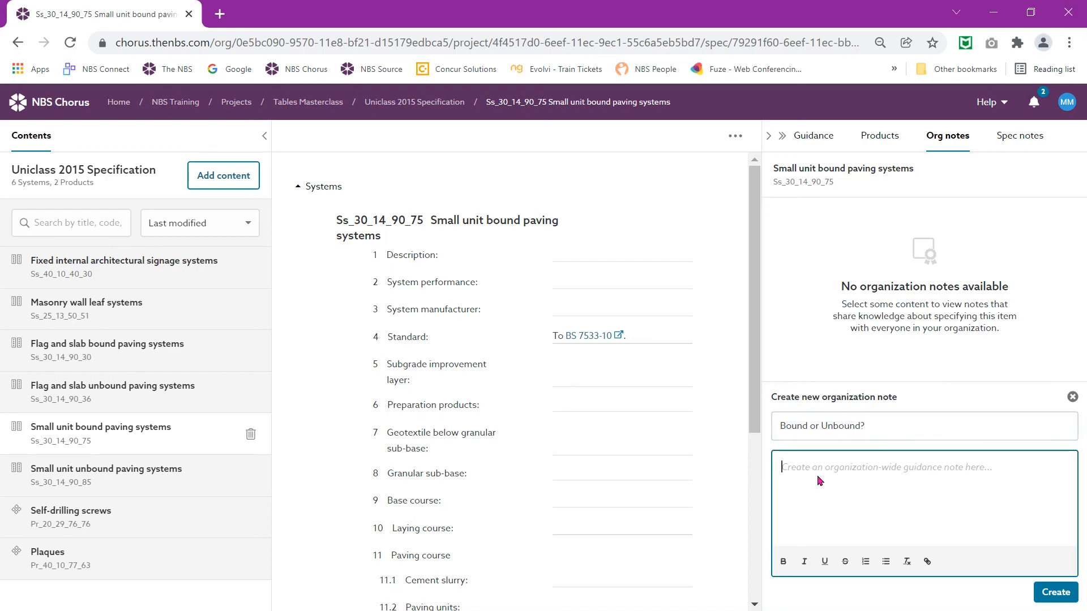
pyautogui.rightClick(820, 479)
pyautogui.click(857, 356)
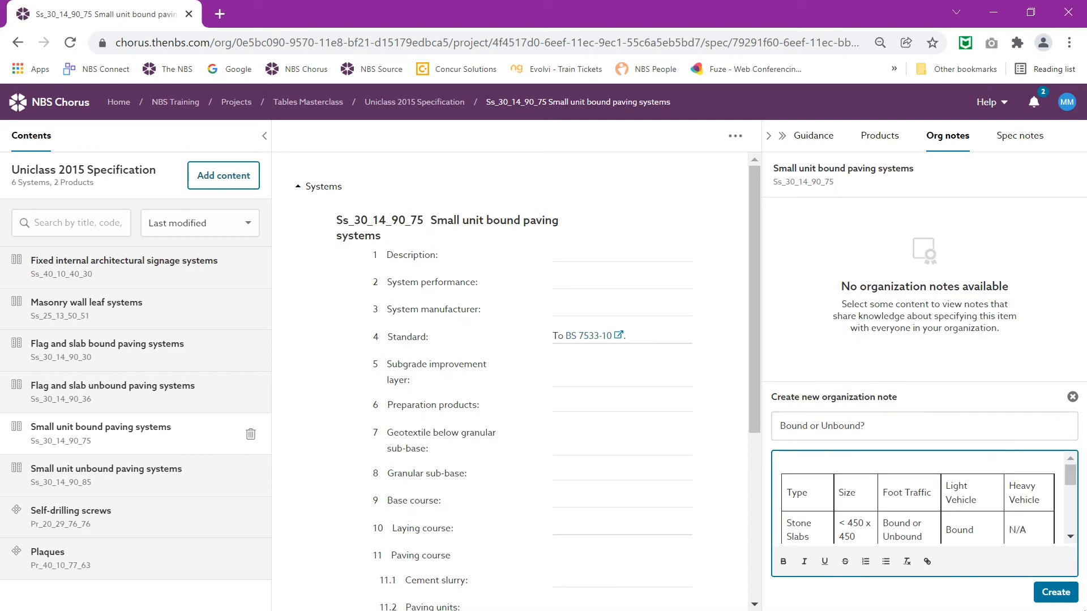
pyautogui.click(1056, 593)
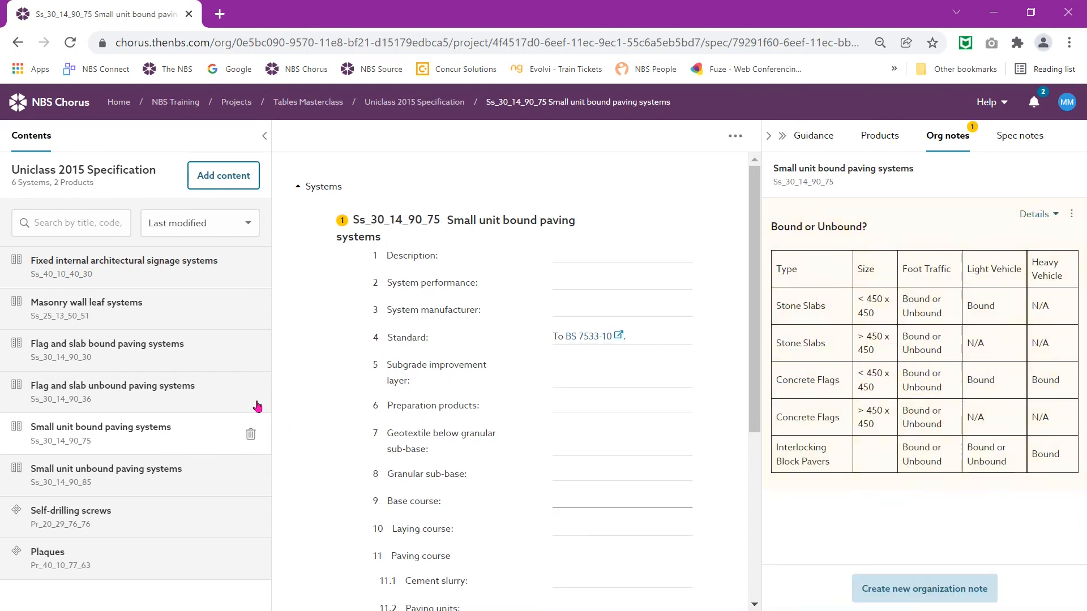
# Step: Add the same 'Bound or Unbound?' note with the paving table to Flag and slab unbound paving systems
pyautogui.click(151, 388)
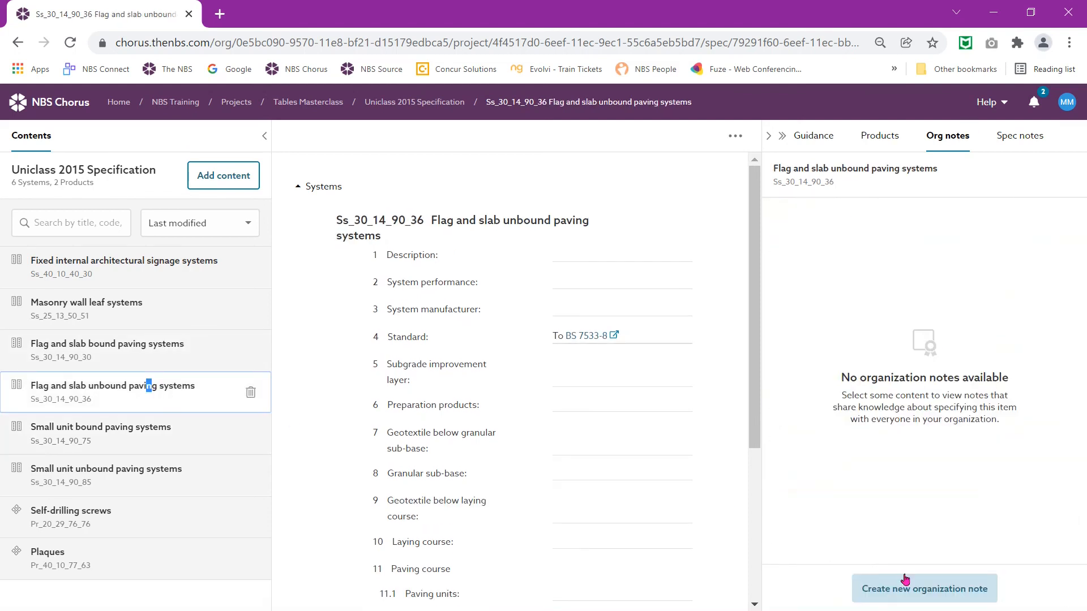
pyautogui.click(918, 592)
pyautogui.click(838, 428)
pyautogui.write('Boun')
pyautogui.write('or')
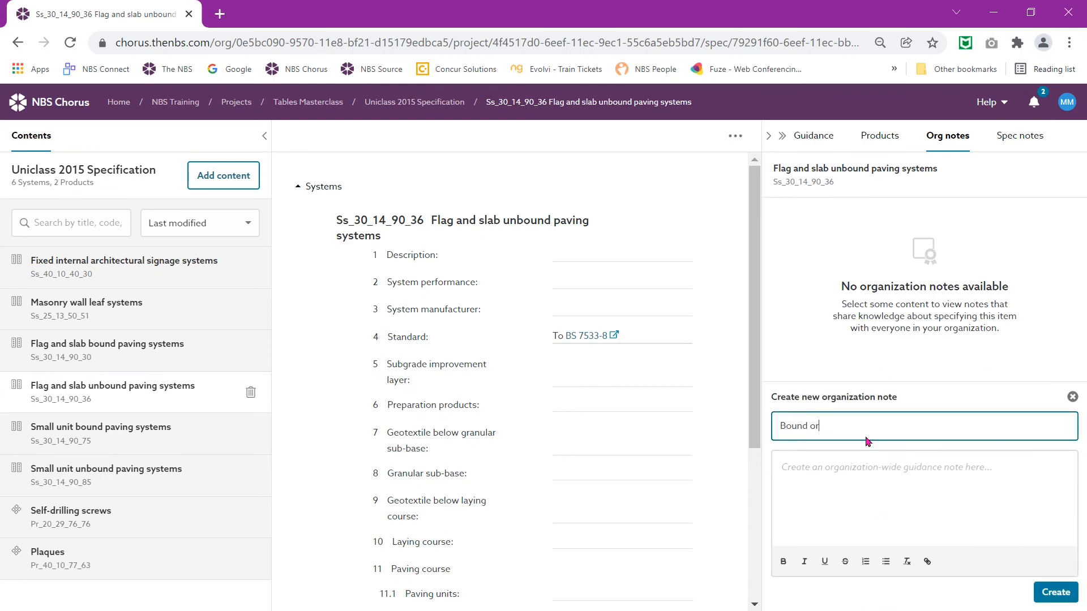
pyautogui.write(' Unbound?')
pyautogui.click(850, 471)
pyautogui.rightClick(850, 472)
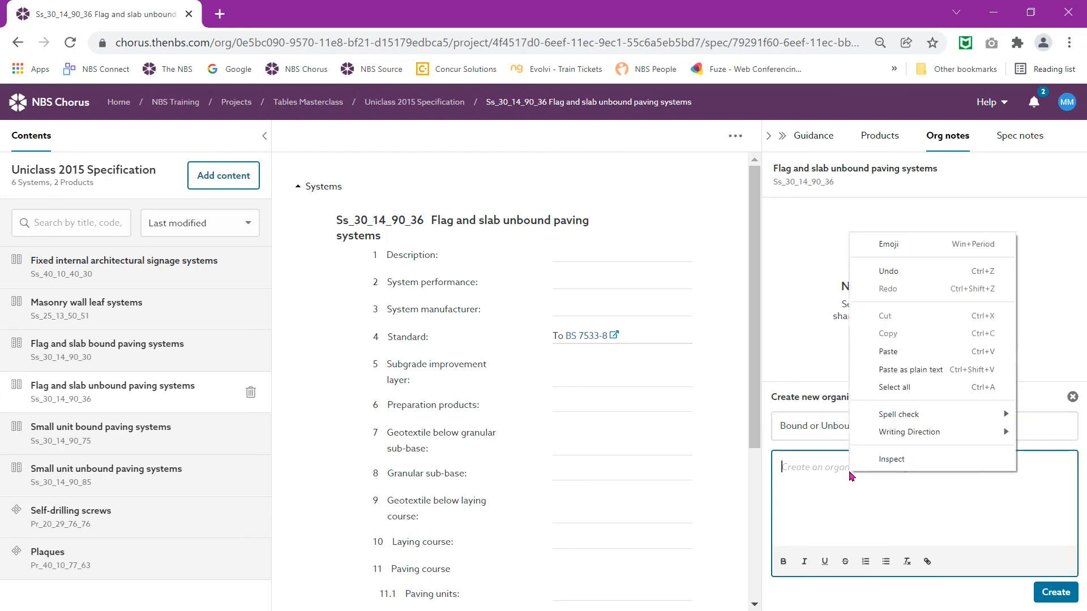
pyautogui.click(906, 353)
pyautogui.click(1051, 601)
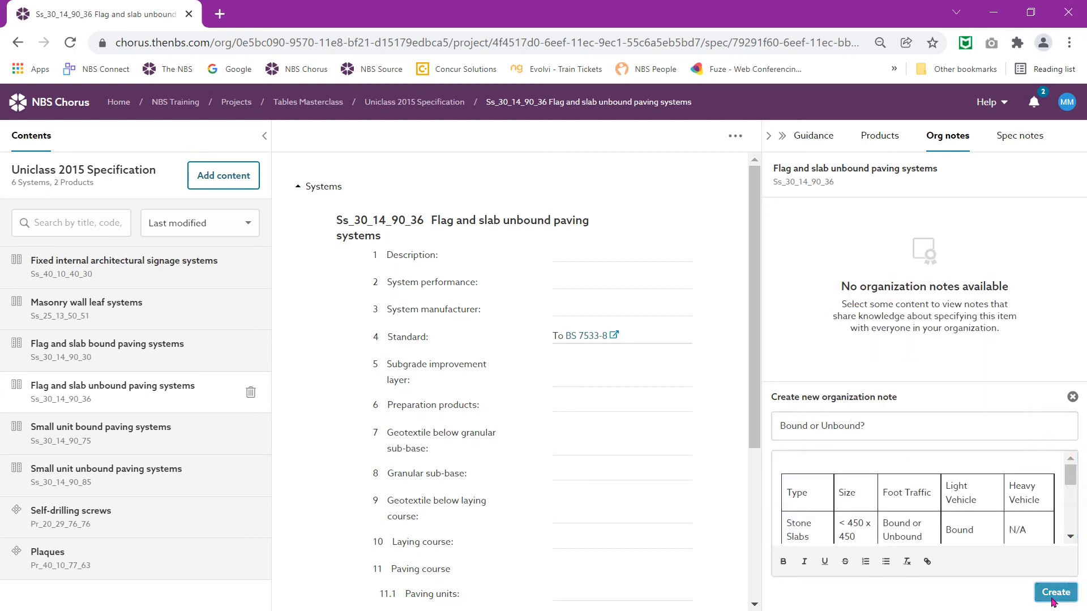
pyautogui.click(187, 350)
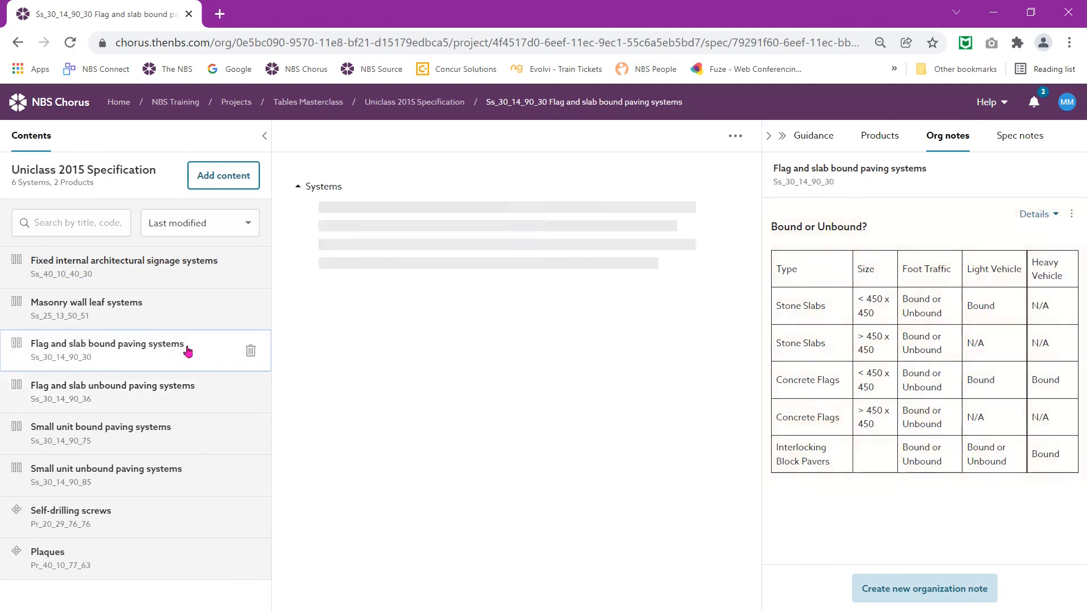
# Step: Post the 'Bound or Unbound?' paving-table note on Flag and slab bound paving, then return to My projects
pyautogui.click(947, 595)
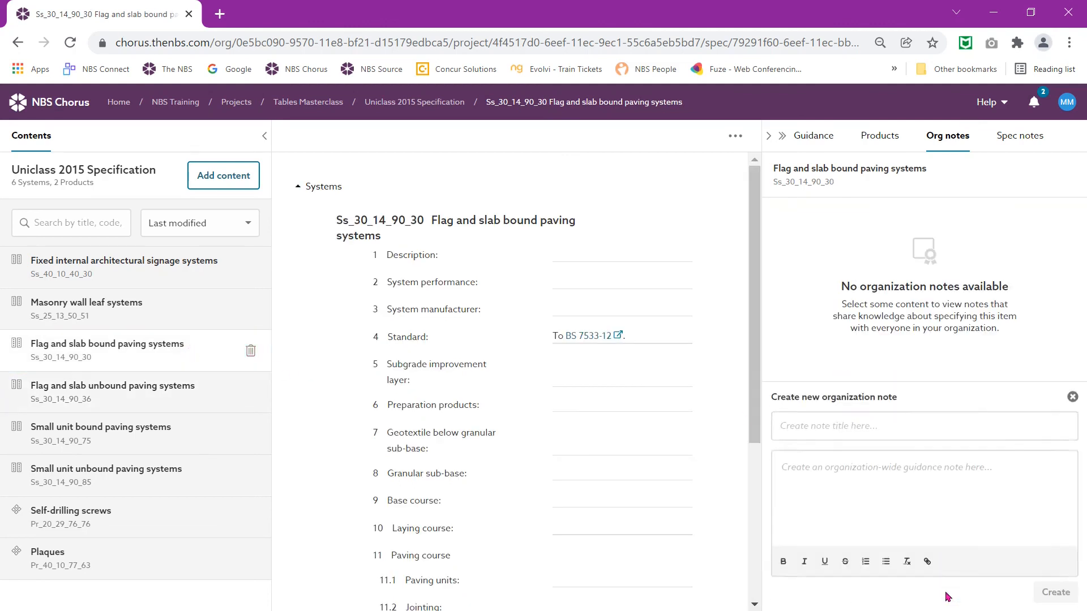
pyautogui.write('Bound or ')
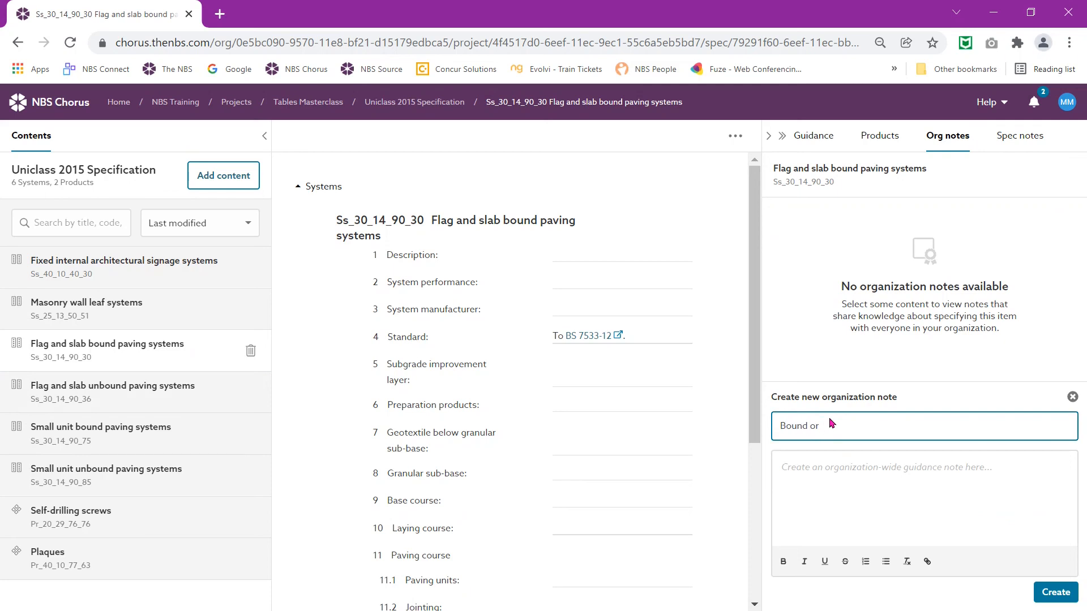
pyautogui.write('Unbound?')
pyautogui.click(826, 479)
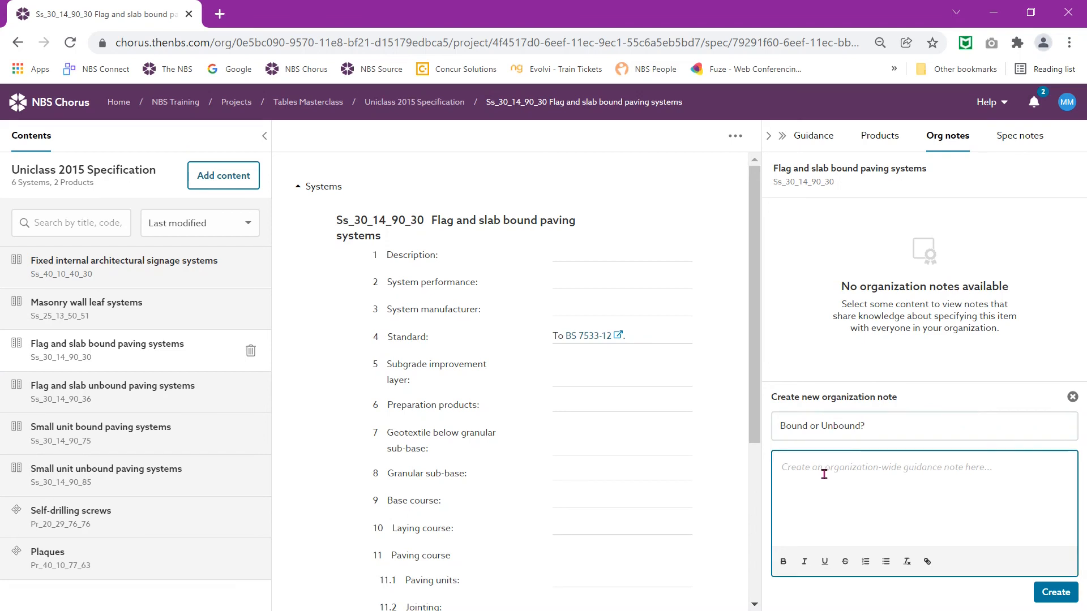
pyautogui.rightClick(826, 479)
pyautogui.click(864, 355)
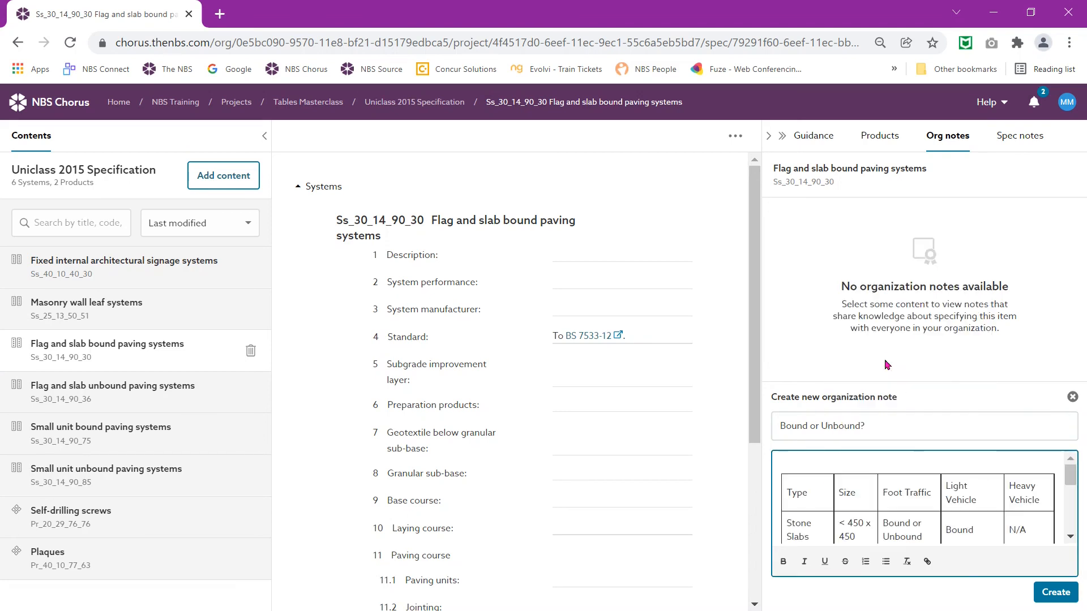
pyautogui.click(1049, 590)
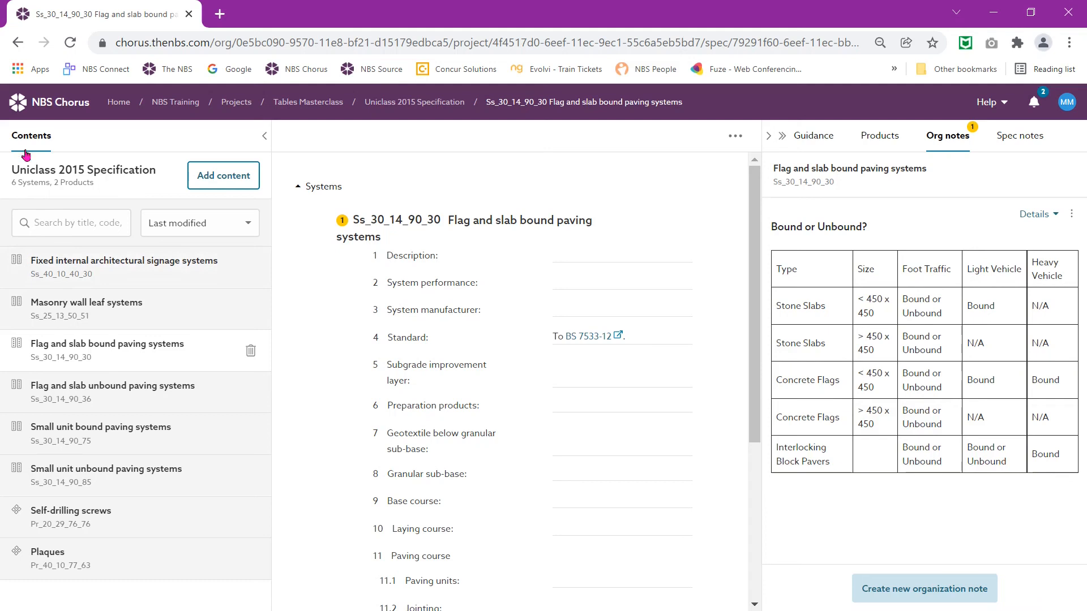
pyautogui.click(26, 114)
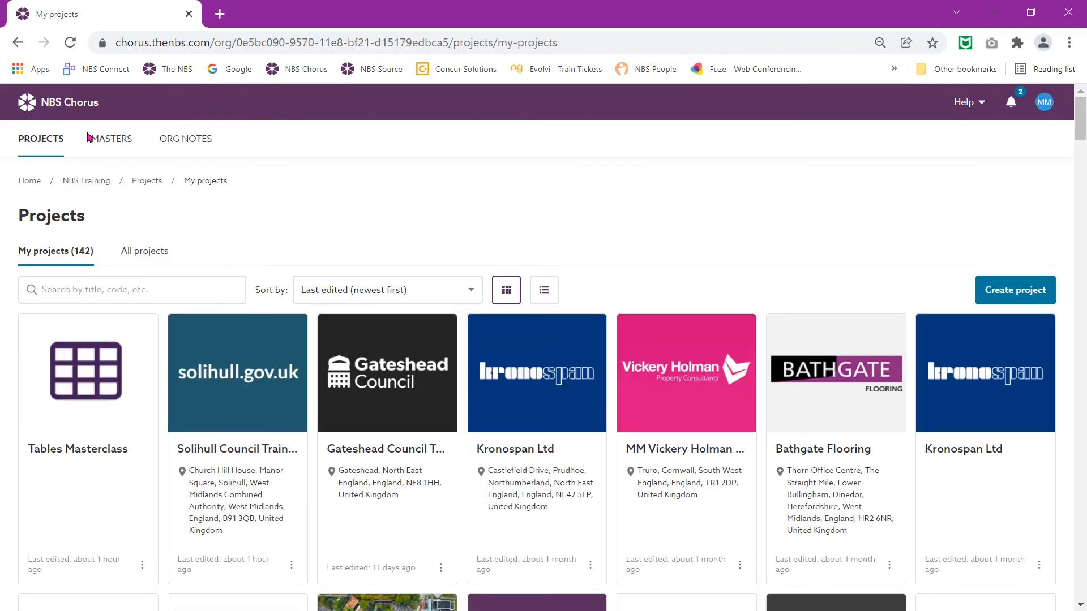
pyautogui.click(188, 152)
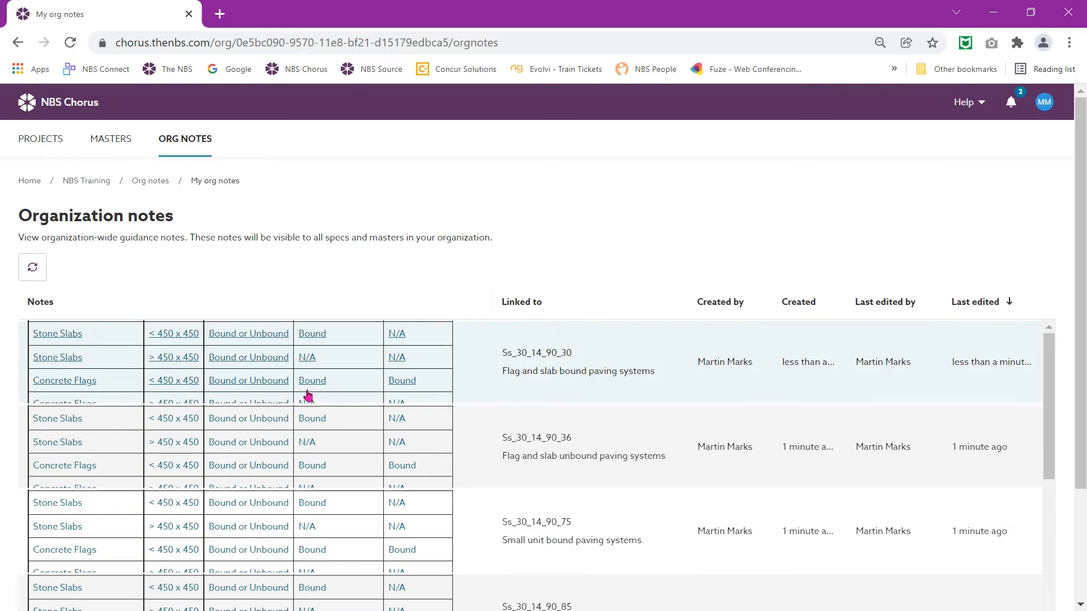
pyautogui.click(306, 395)
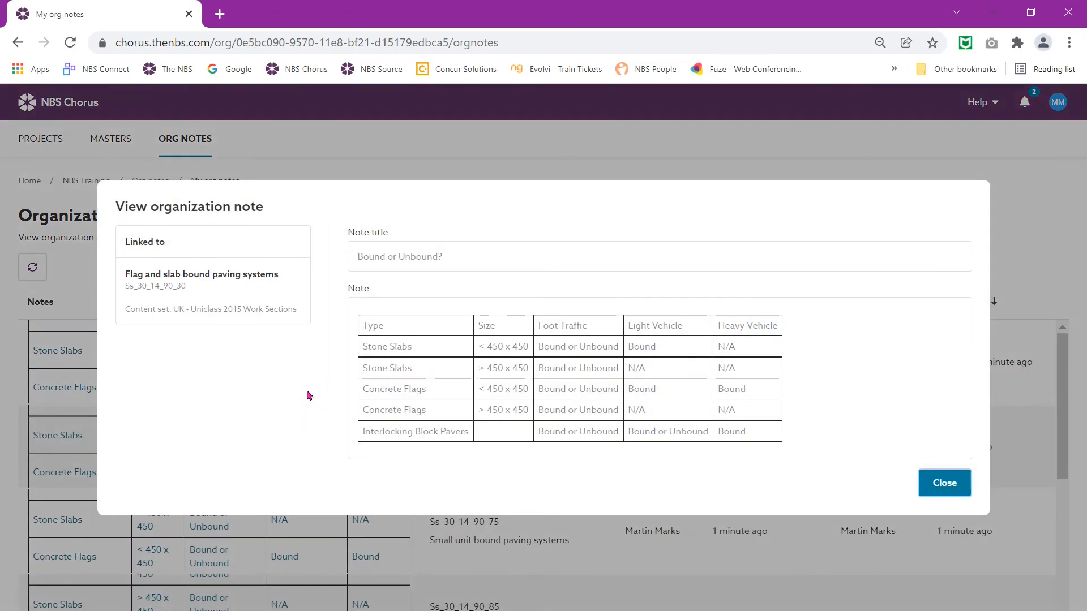
pyautogui.click(942, 493)
pyautogui.scroll(-2, 485, 449)
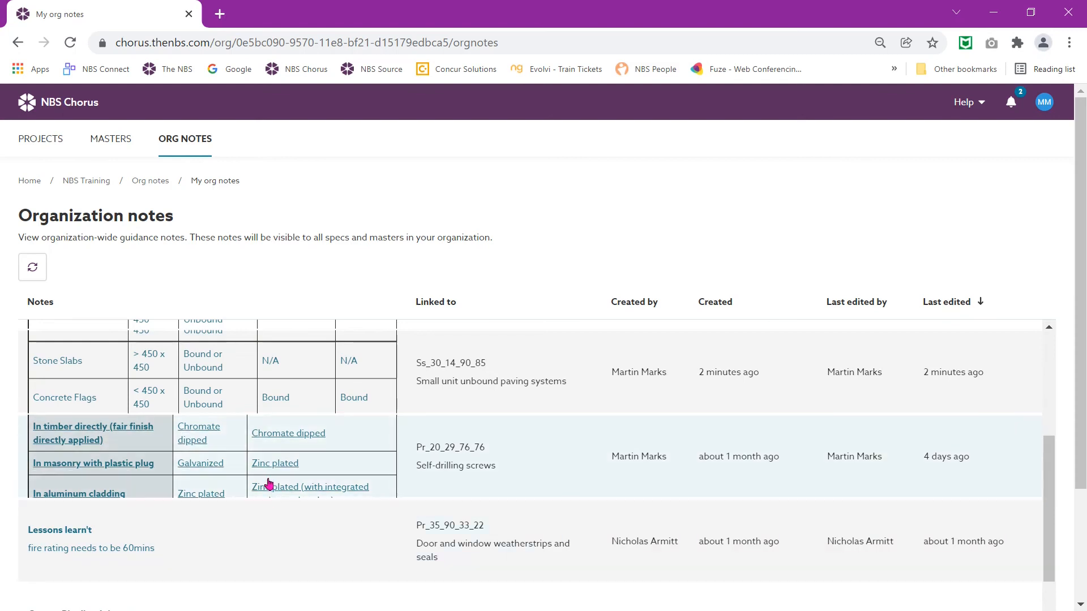
pyautogui.click(269, 484)
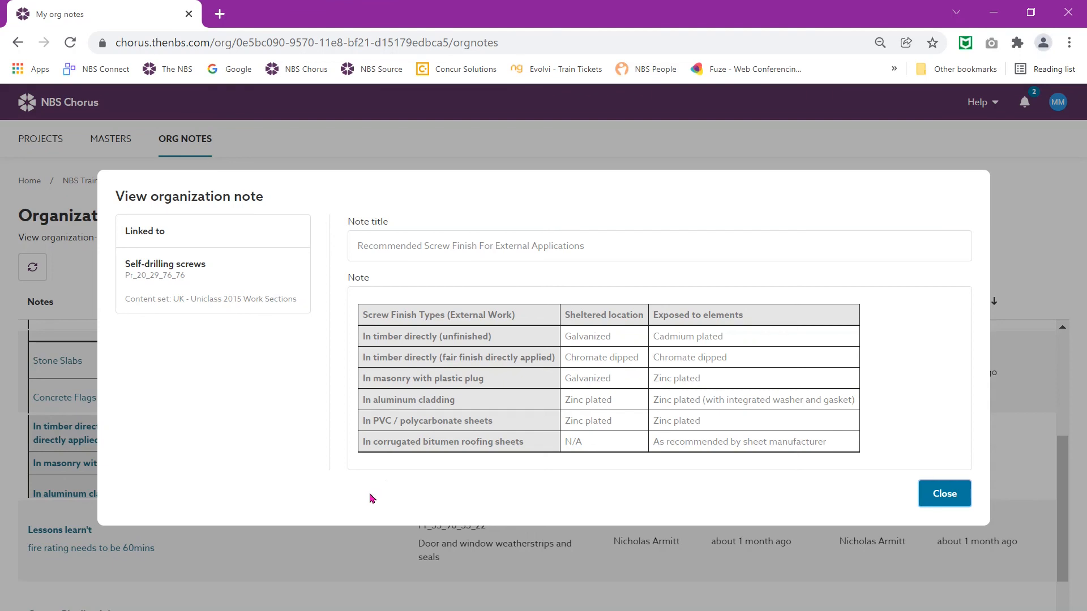
pyautogui.click(951, 498)
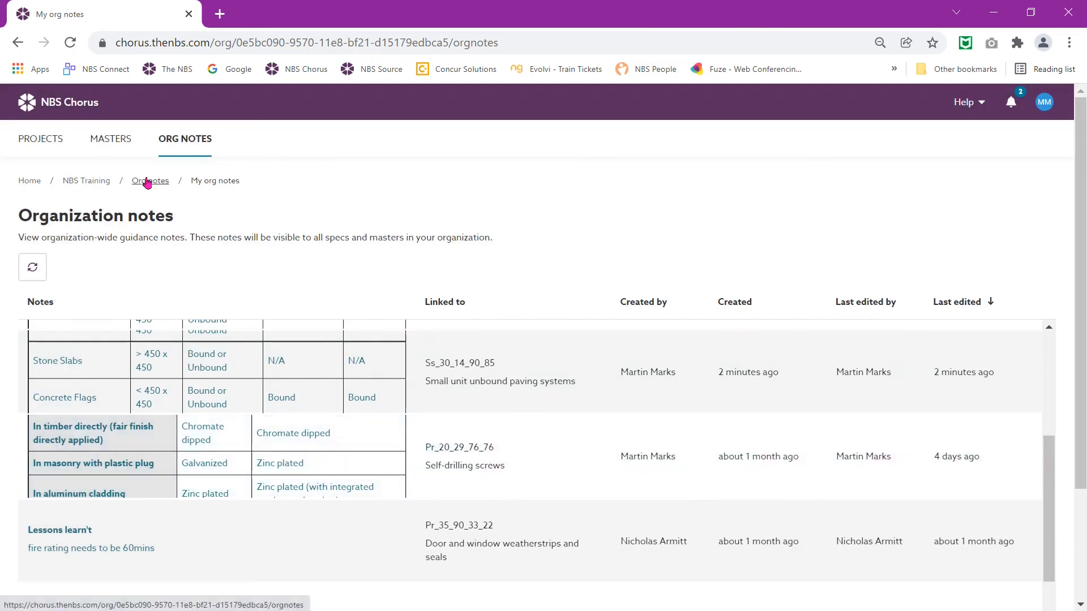
# Step: Go through Projects > Tables Masterclass > CAWS Specification to the Q25 Slab/ brick/ sett/ cobble pavings section
pyautogui.click(42, 140)
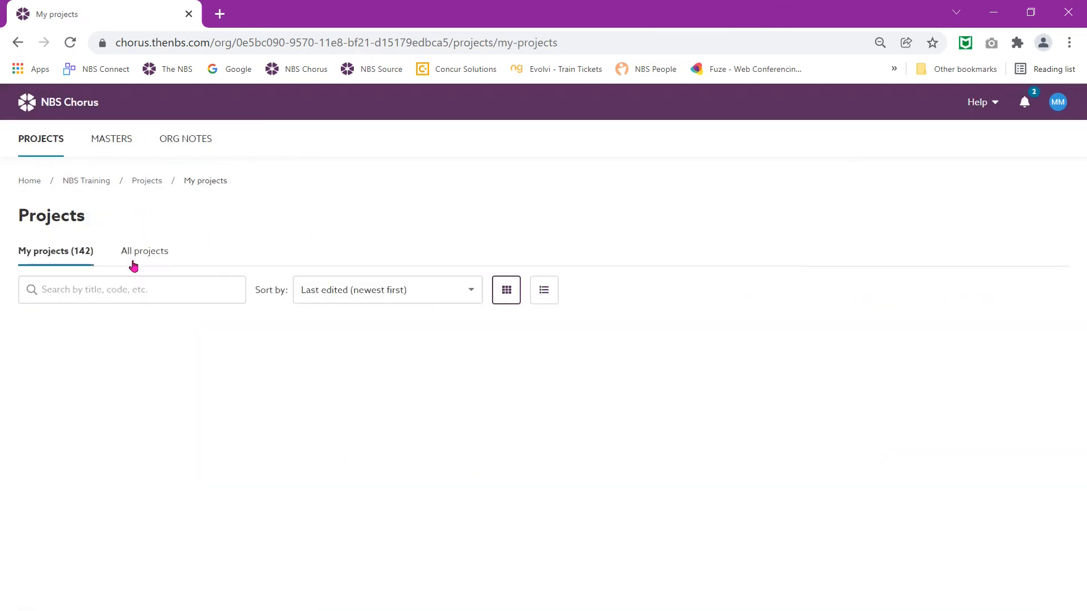
pyautogui.click(98, 418)
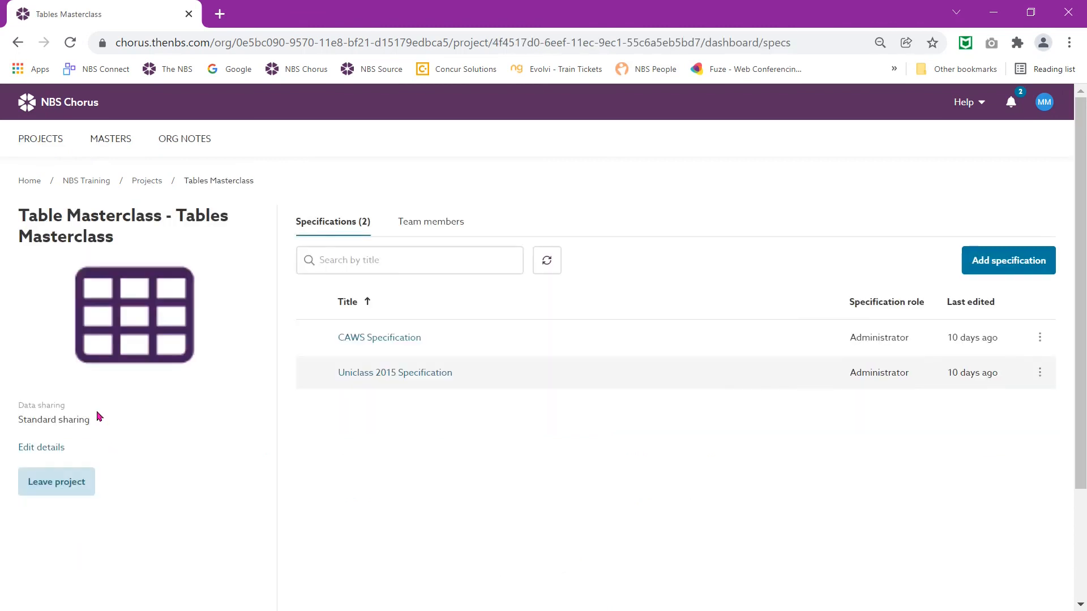
pyautogui.click(373, 338)
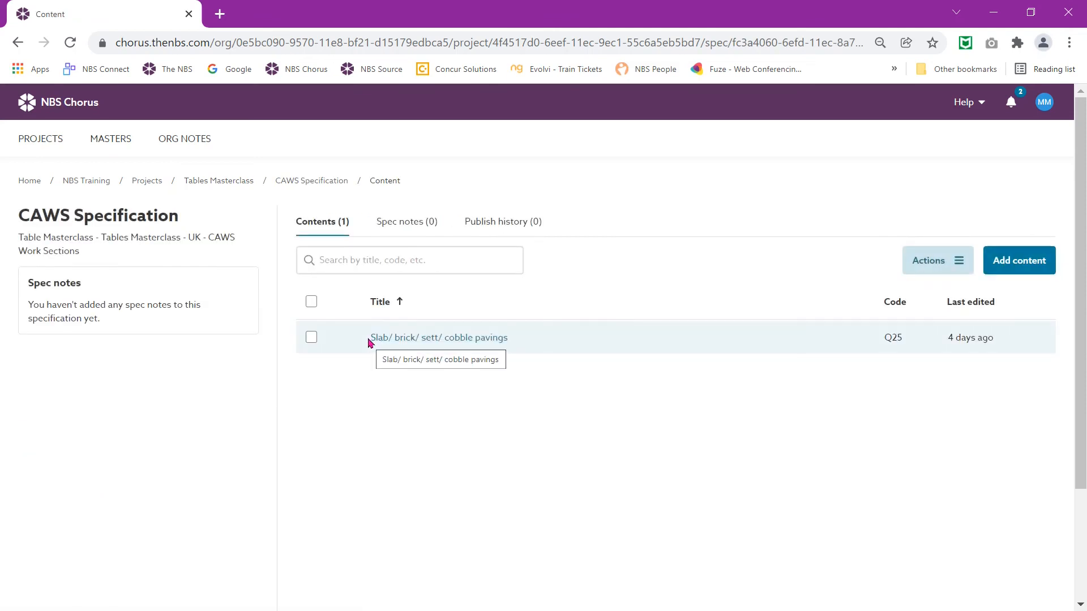
pyautogui.click(437, 338)
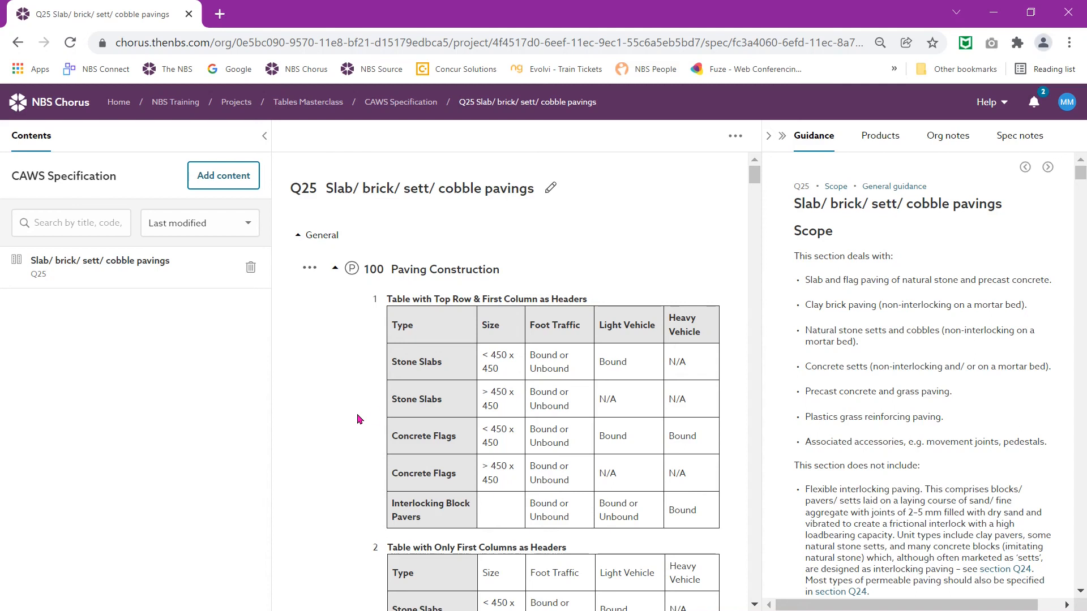
# Step: Put clause 100 Paving Construction into edit mode and scroll through its four header-style tables
pyautogui.scroll(-2, 484, 431)
pyautogui.scroll(-4, 488, 434)
pyautogui.scroll(-3, 489, 432)
pyautogui.scroll(5, 484, 431)
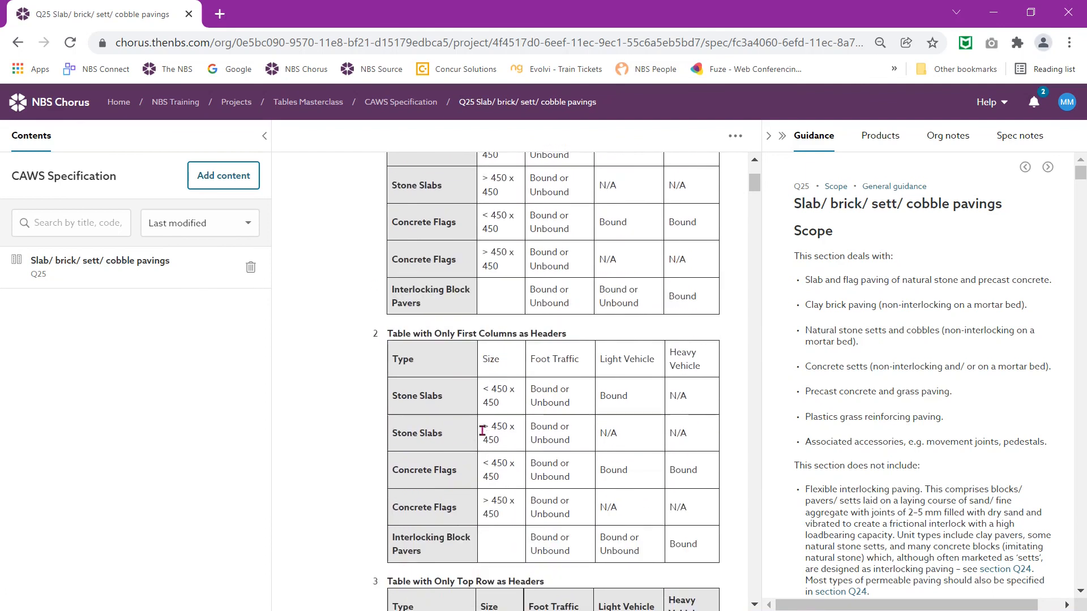
pyautogui.scroll(3, 358, 334)
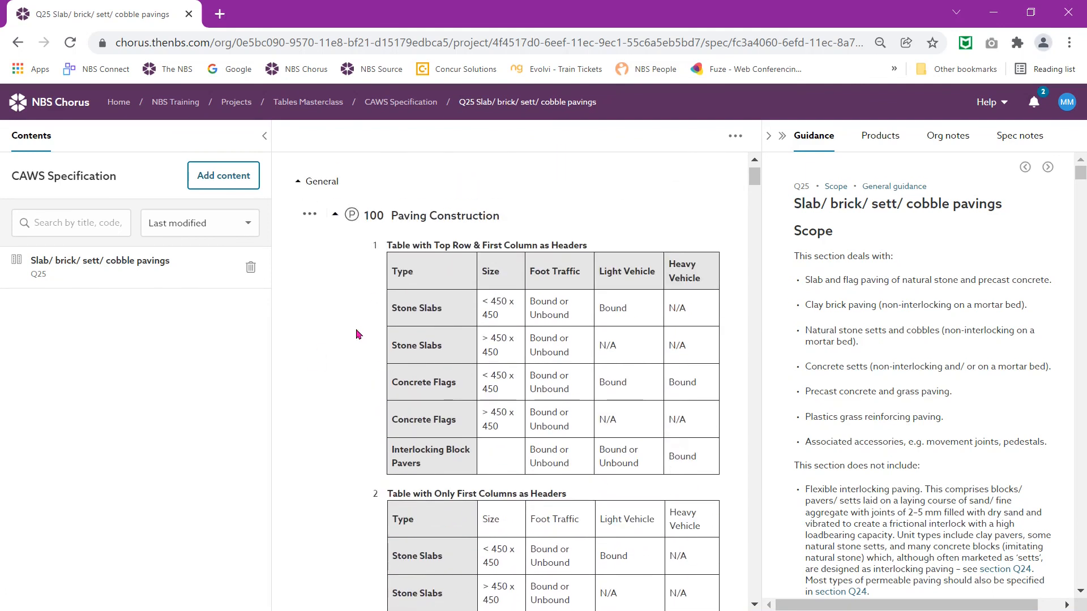
pyautogui.click(357, 334)
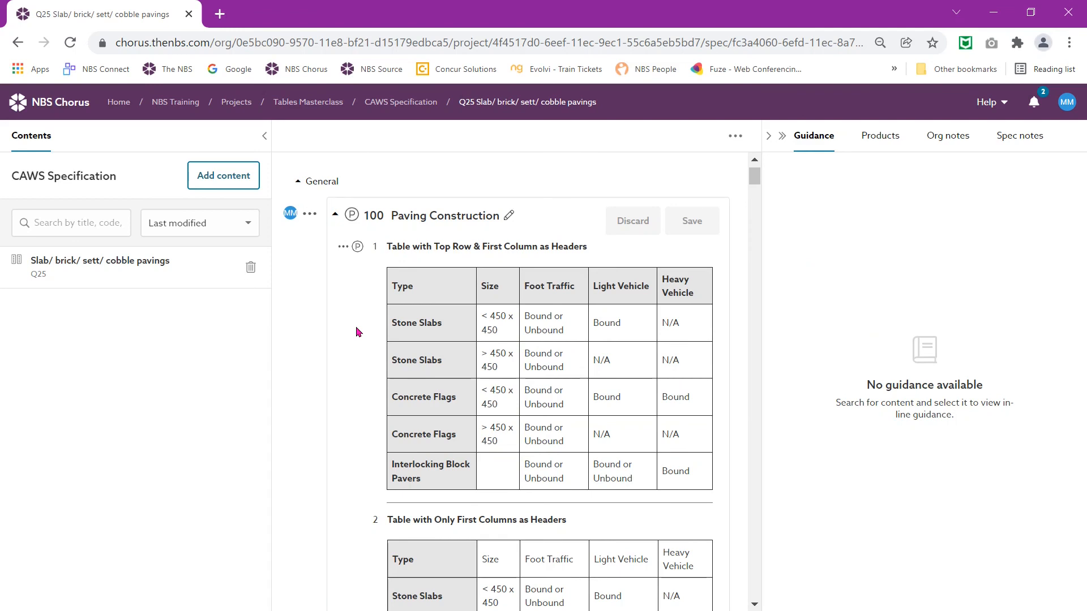
pyautogui.scroll(-5, 589, 428)
pyautogui.scroll(-12, 565, 430)
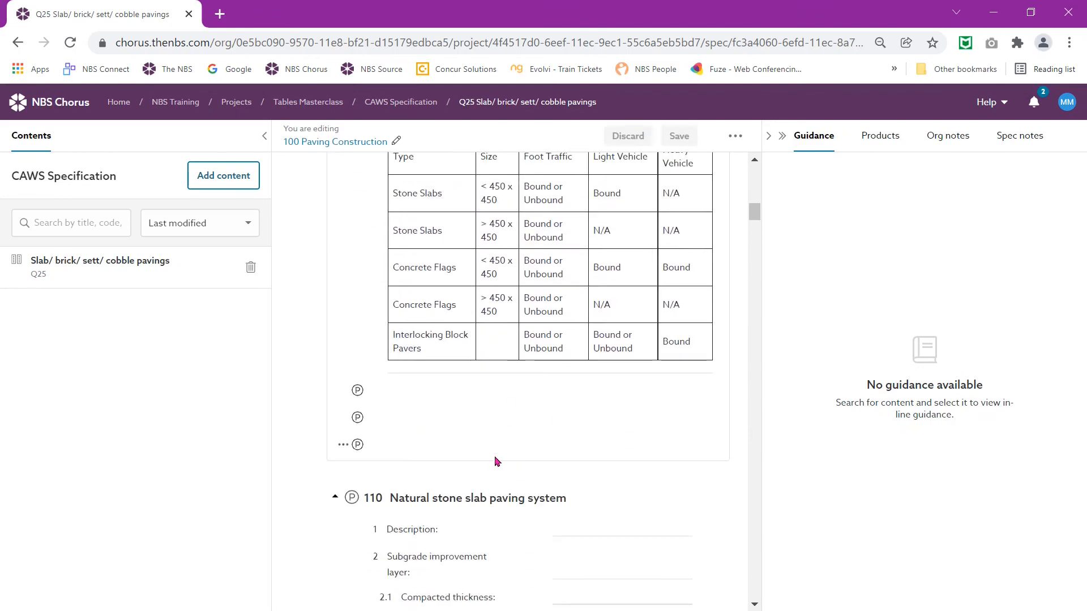
pyautogui.scroll(5, 503, 431)
pyautogui.scroll(8, 502, 423)
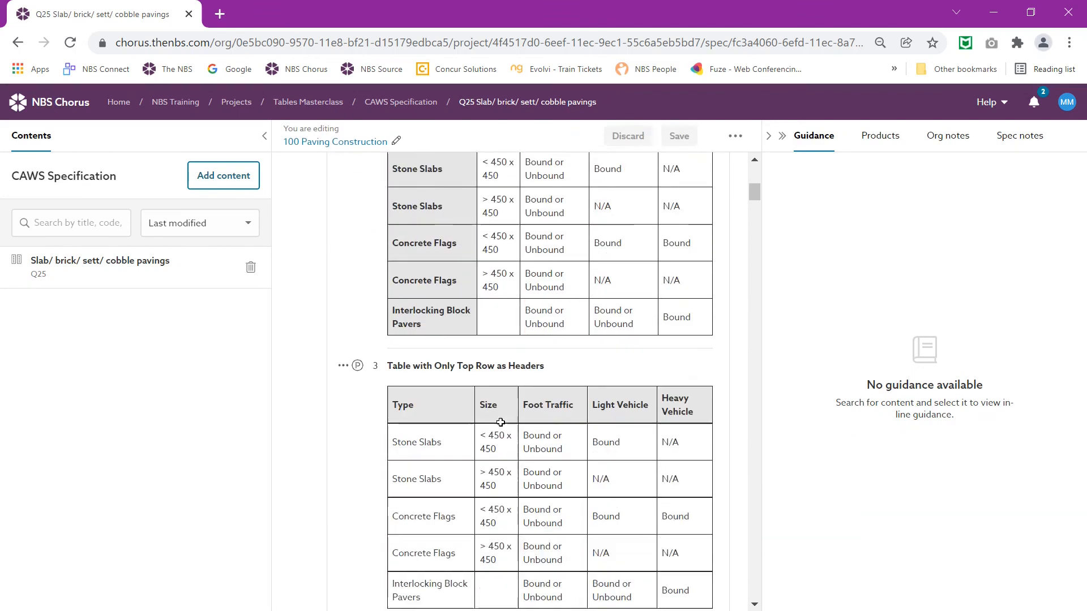
pyautogui.scroll(5, 496, 408)
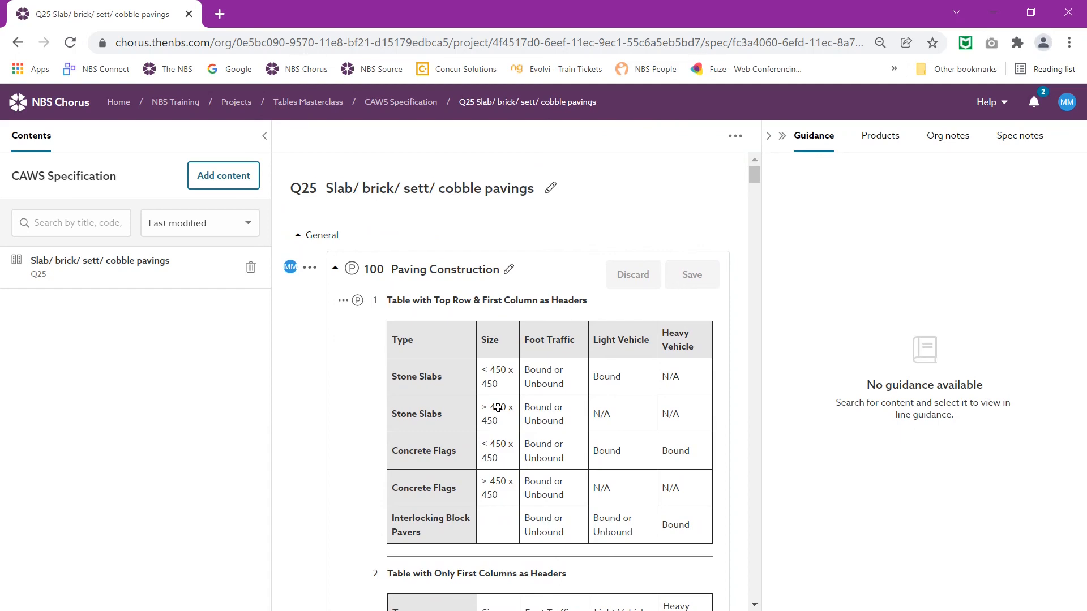
# Step: Change row 1 of clause 100 to a labelled row type
pyautogui.click(342, 305)
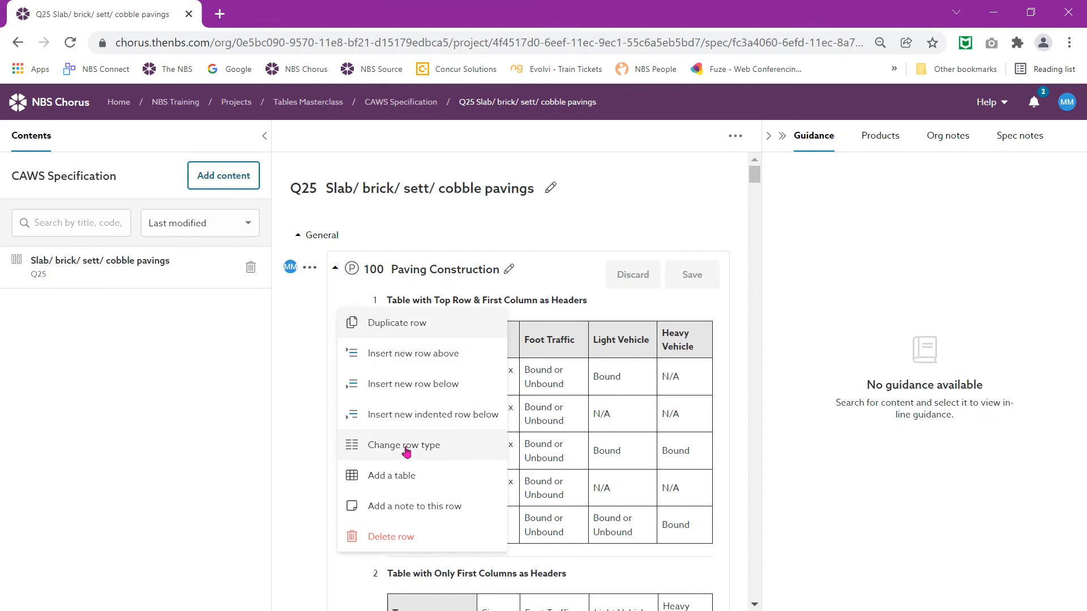
pyautogui.click(436, 451)
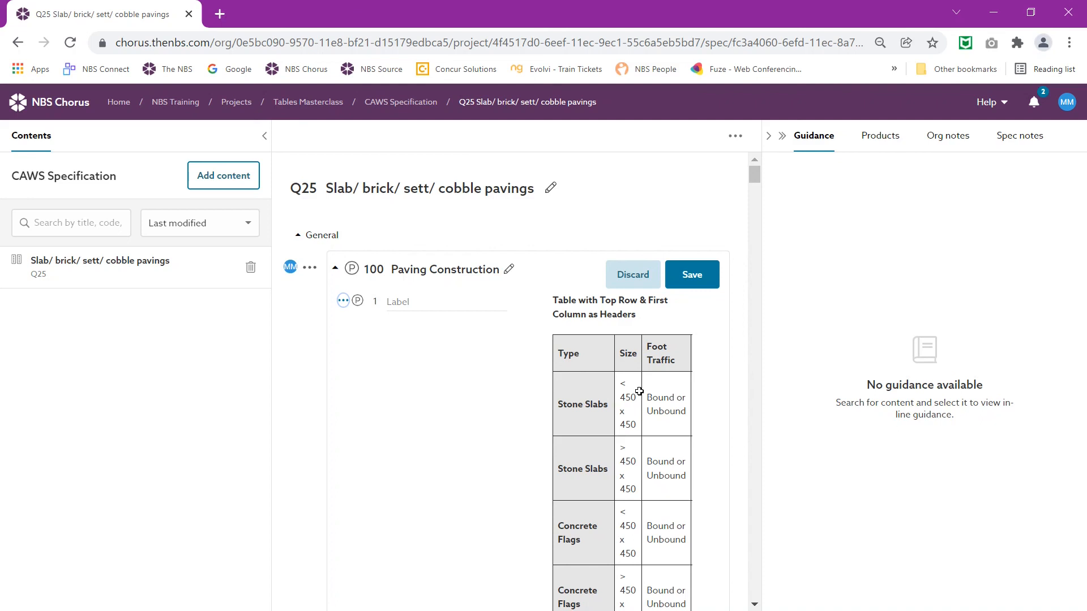
pyautogui.scroll(-1, 544, 442)
pyautogui.scroll(-5, 538, 441)
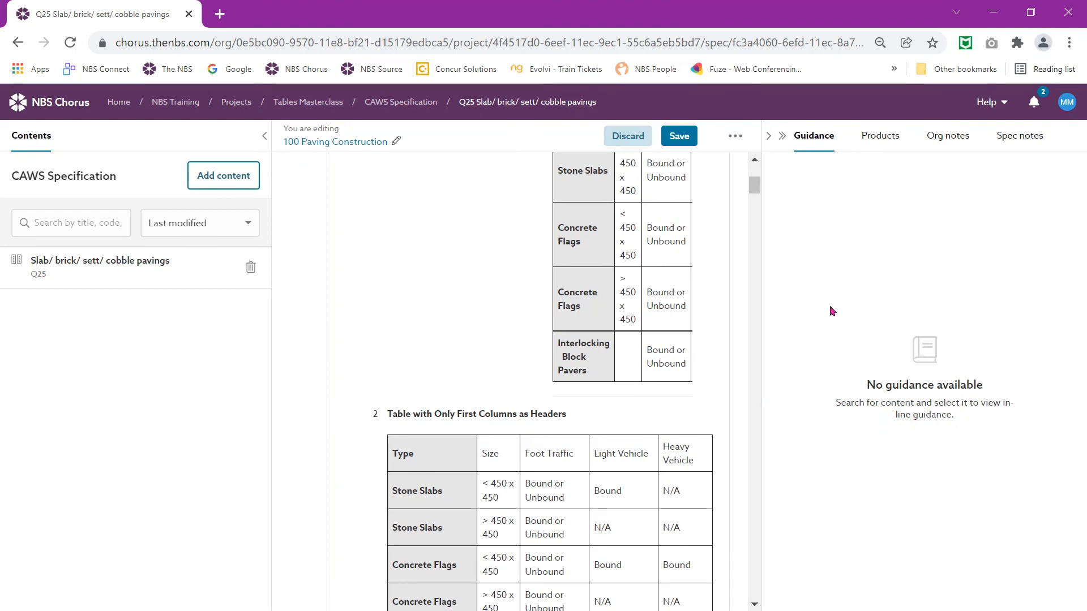
# Step: Collapse and re-expand the Guidance panel to compare the table layout
pyautogui.click(783, 139)
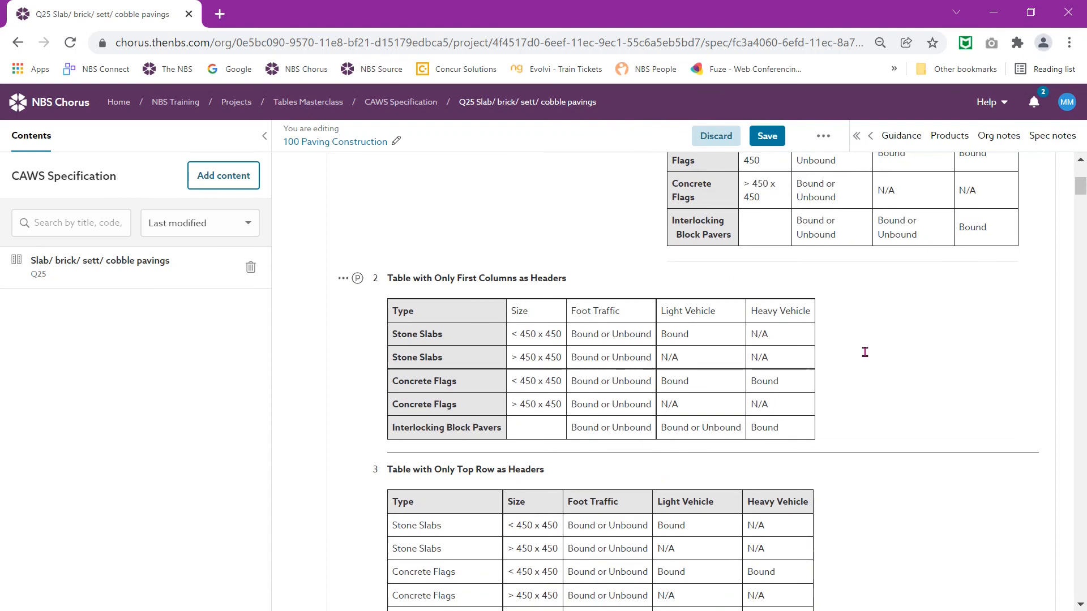
pyautogui.scroll(3, 864, 352)
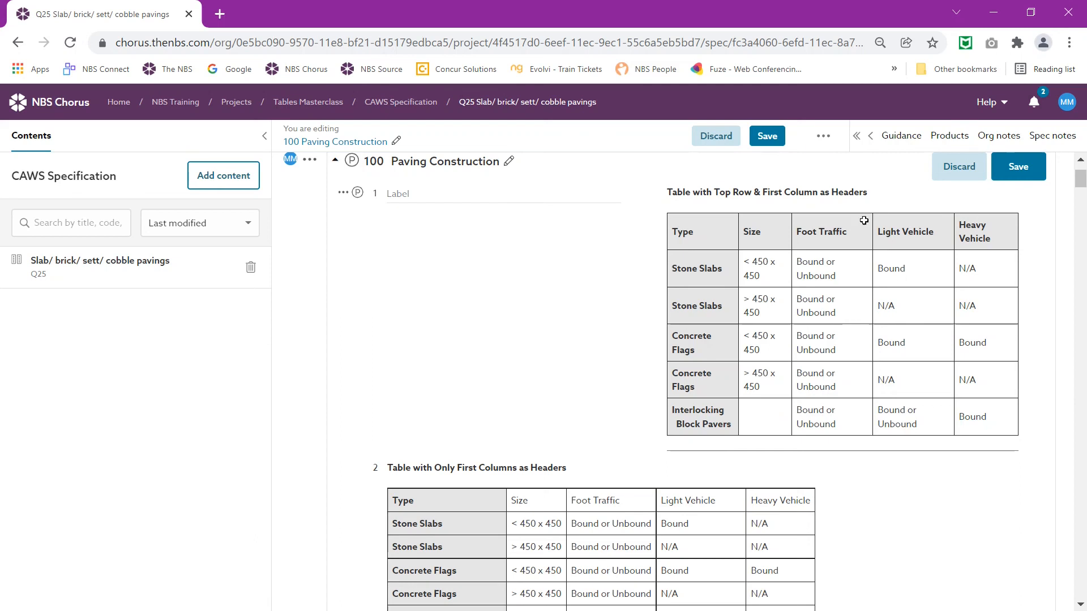
pyautogui.click(856, 137)
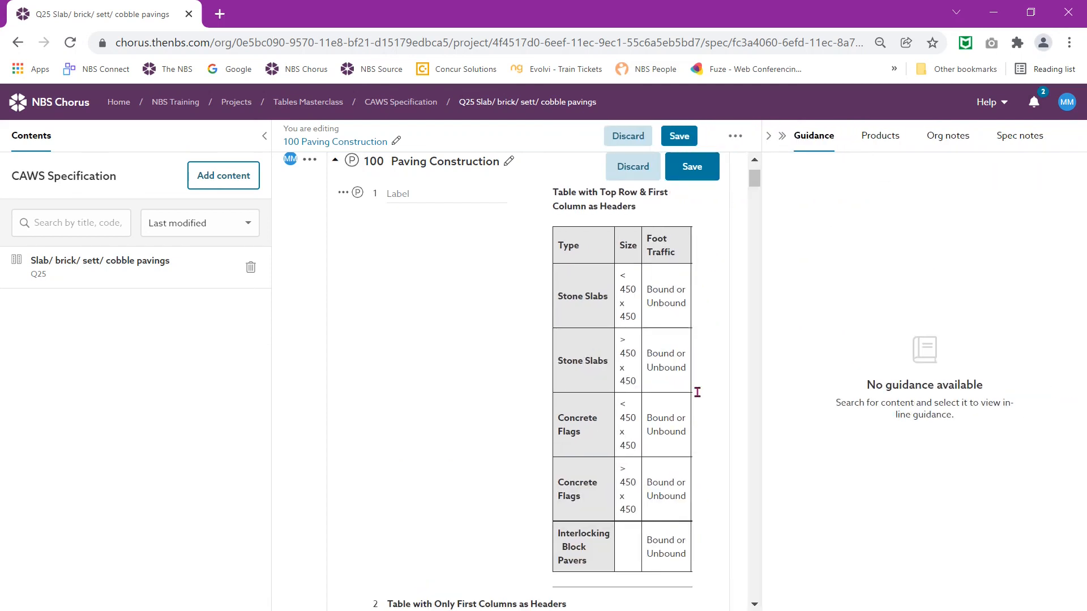
# Step: Zoom Chrome to 50% and back to 80%, then open the first paving table for editing
pyautogui.click(1069, 42)
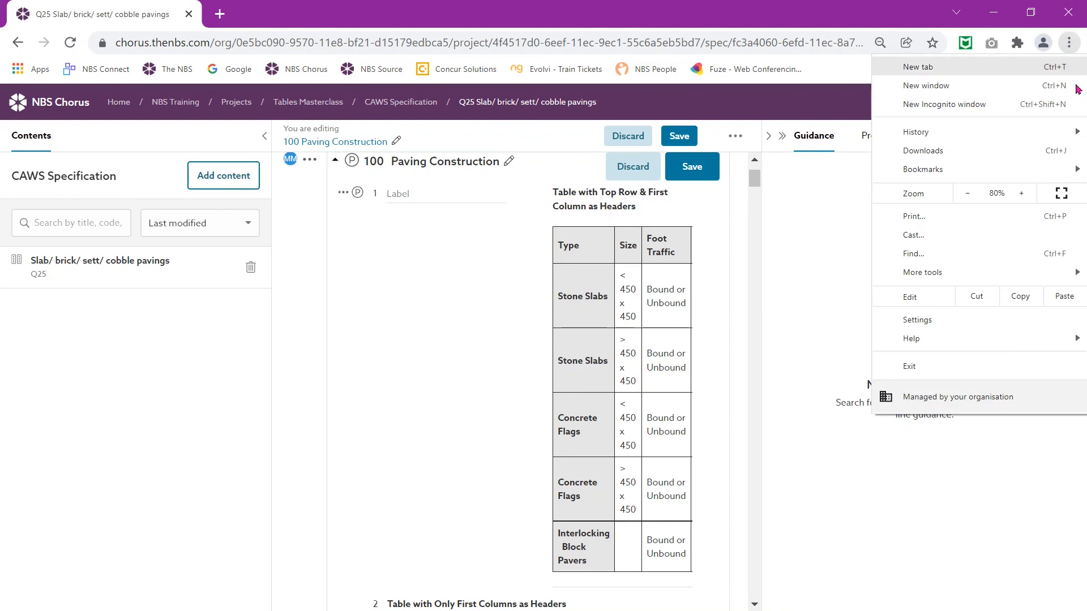
pyautogui.click(964, 198)
pyautogui.click(964, 199)
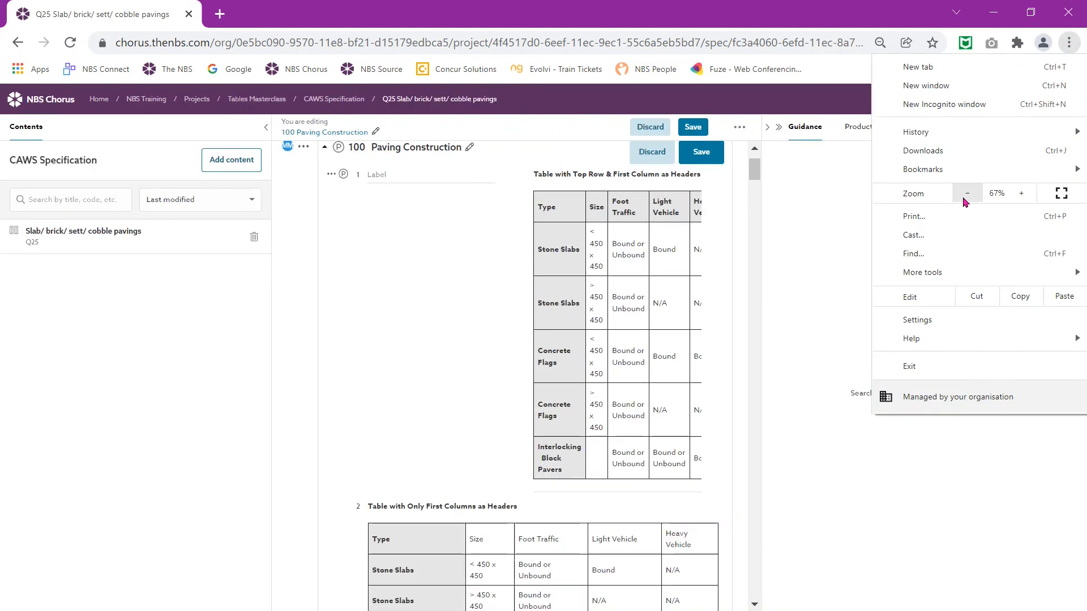
pyautogui.click(966, 201)
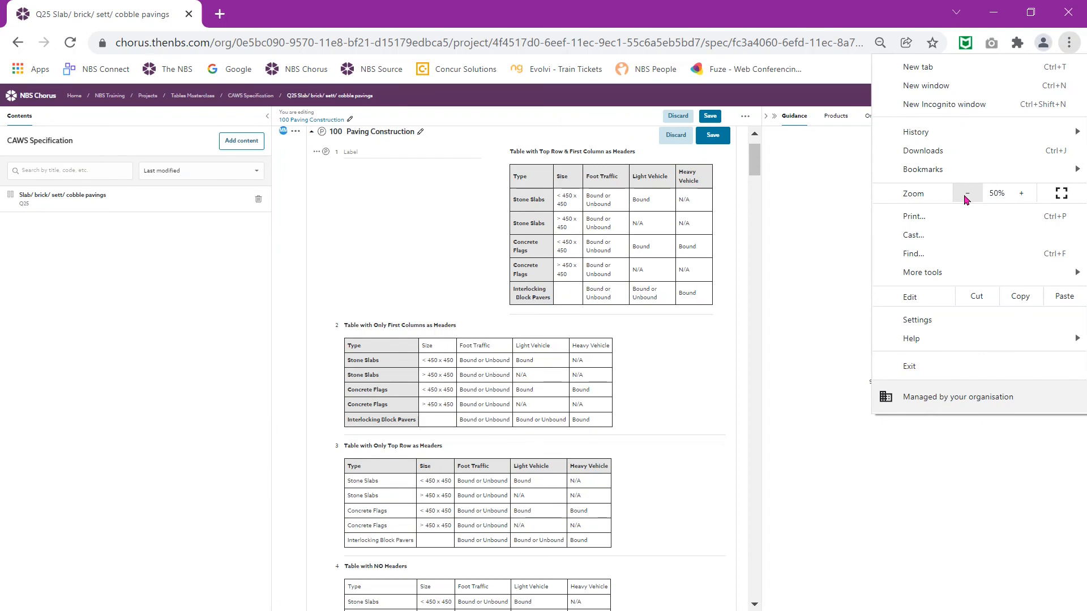
pyautogui.click(1022, 195)
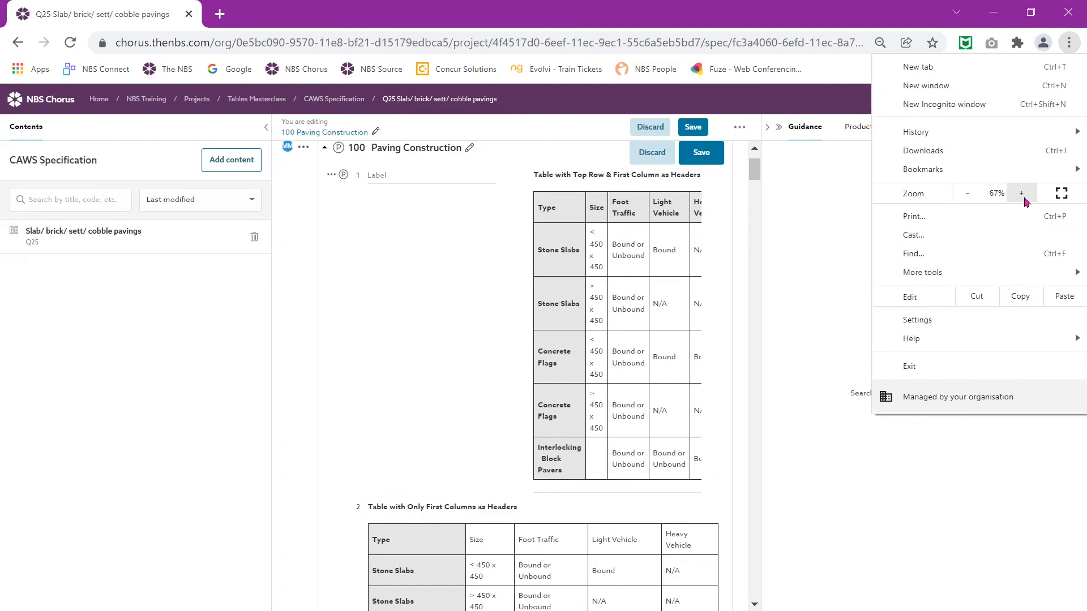
pyautogui.click(1023, 195)
pyautogui.click(1024, 197)
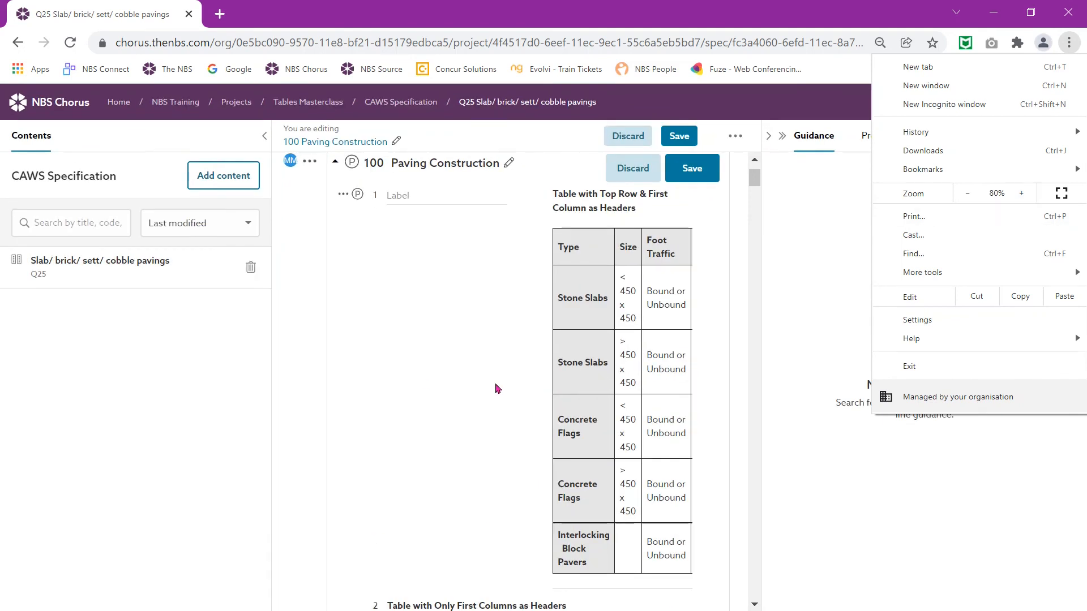
pyautogui.click(425, 383)
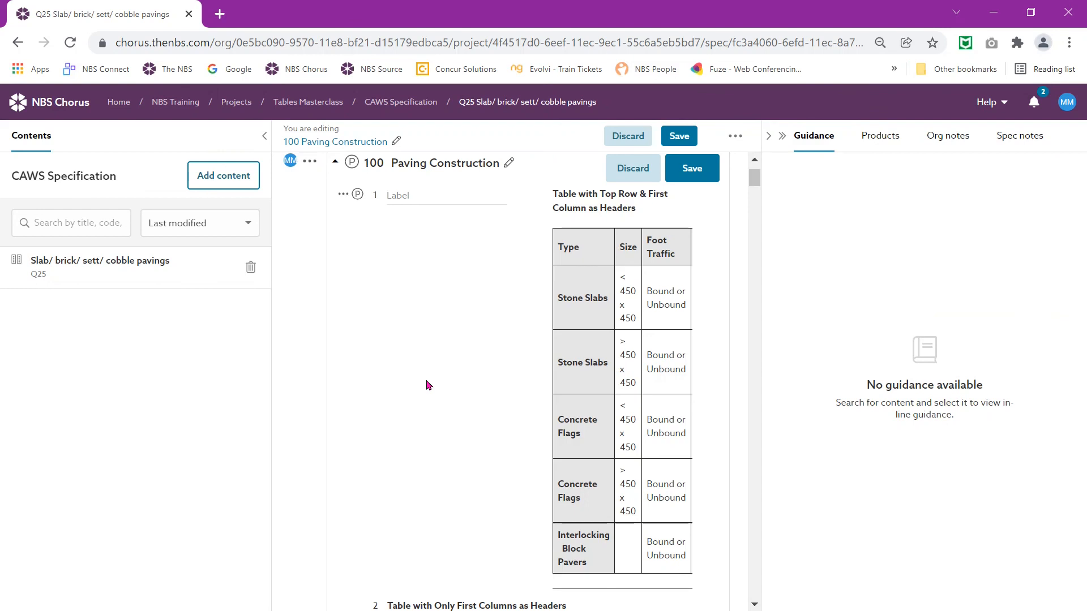
pyautogui.click(600, 408)
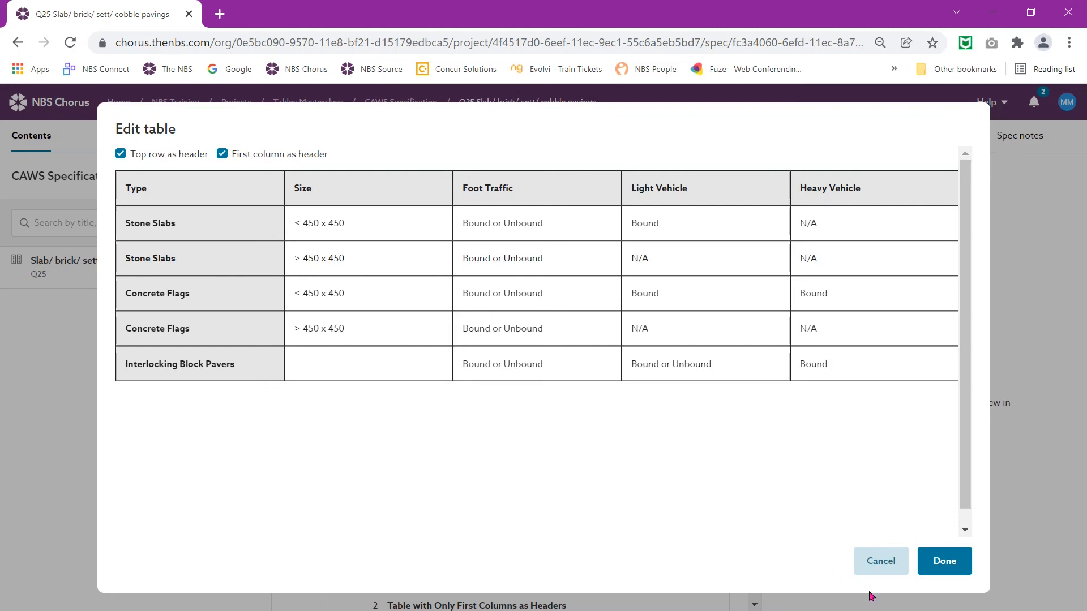
# Step: Close the table editor without changes and revert row 1 to a full-width table row
pyautogui.click(880, 561)
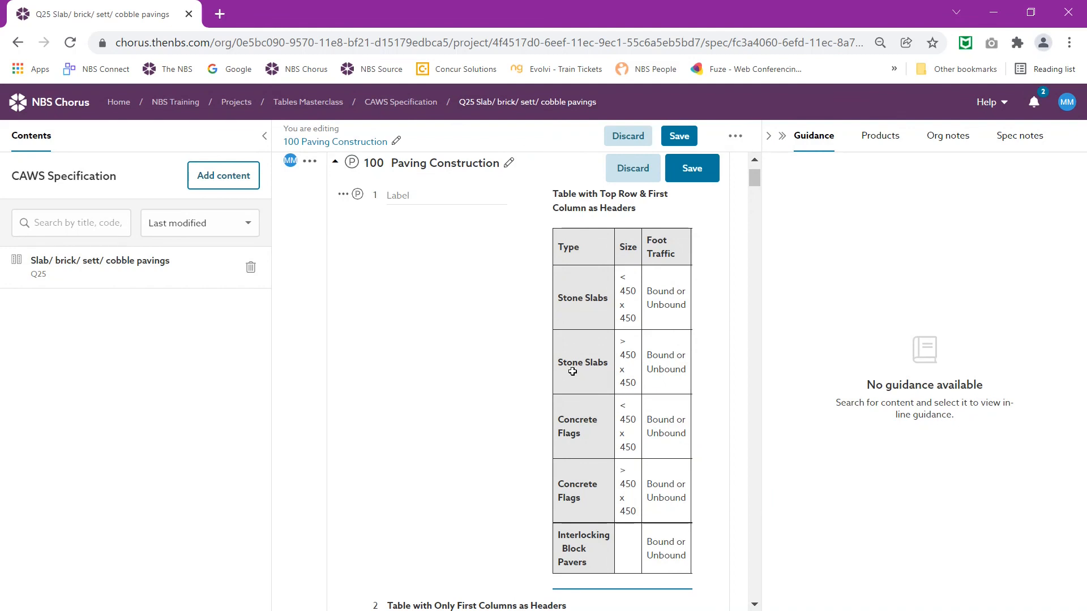
pyautogui.click(343, 195)
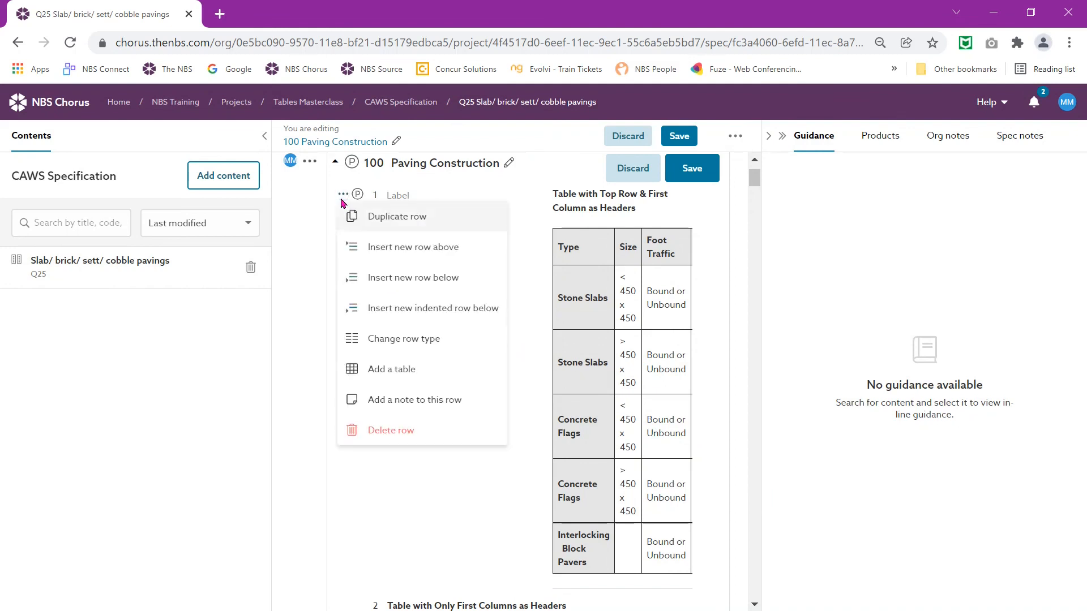
pyautogui.click(419, 342)
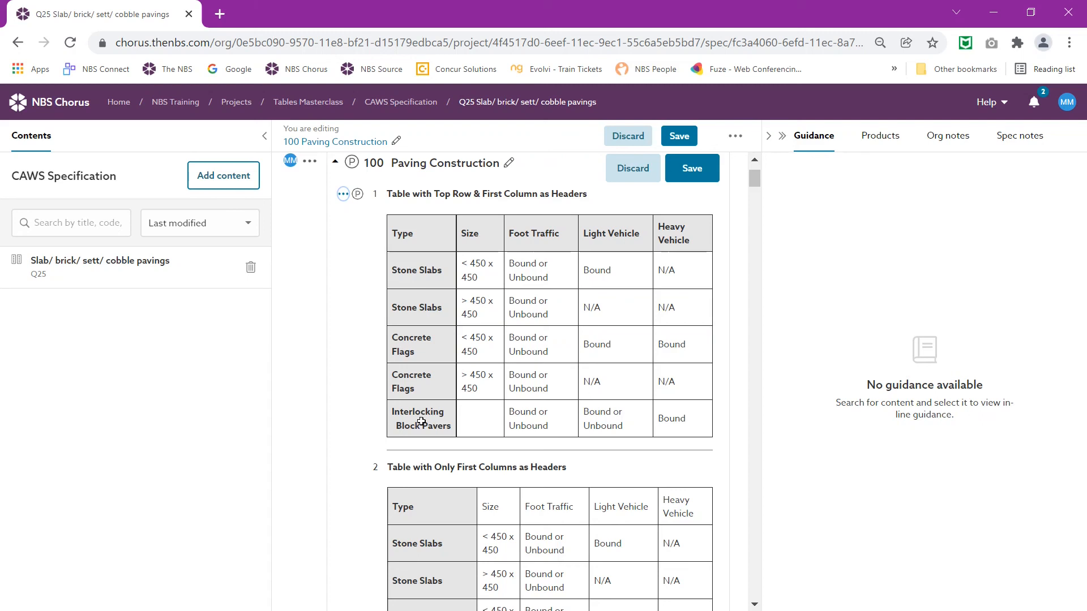
# Step: Discard the unsaved clause 100 edits and return to the CAWS Specification contents page
pyautogui.scroll(-3, 545, 467)
pyautogui.scroll(-1, 546, 467)
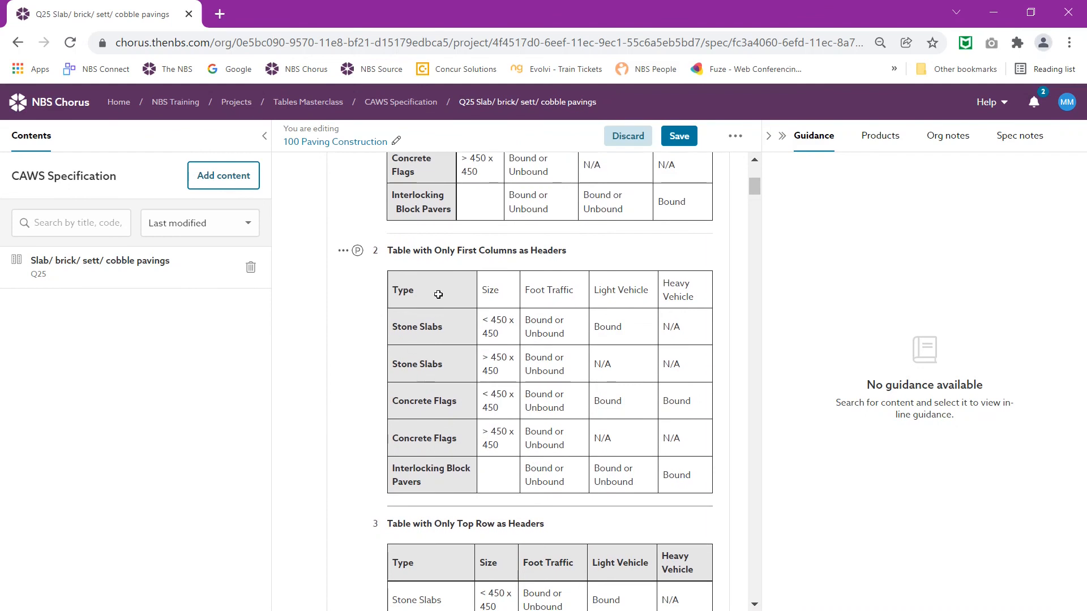
pyautogui.scroll(-4, 436, 471)
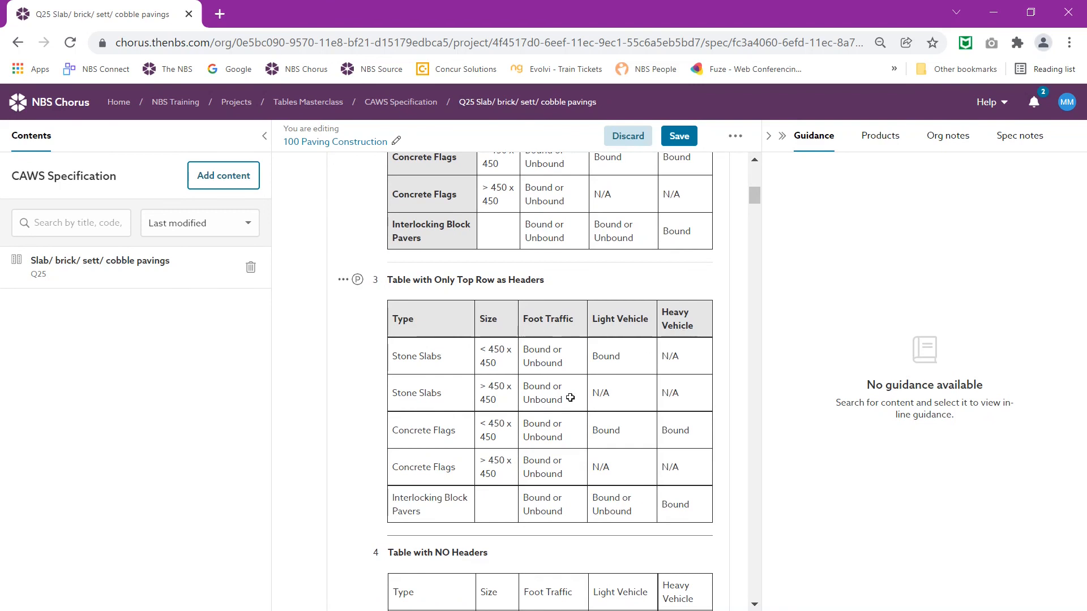
pyautogui.scroll(-4, 509, 425)
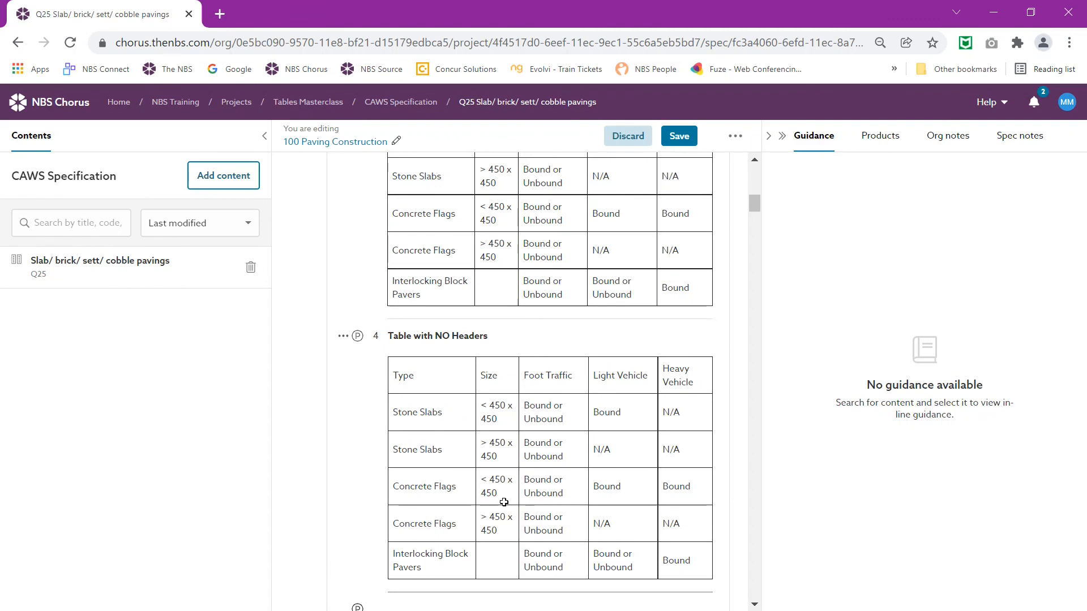
pyautogui.click(631, 136)
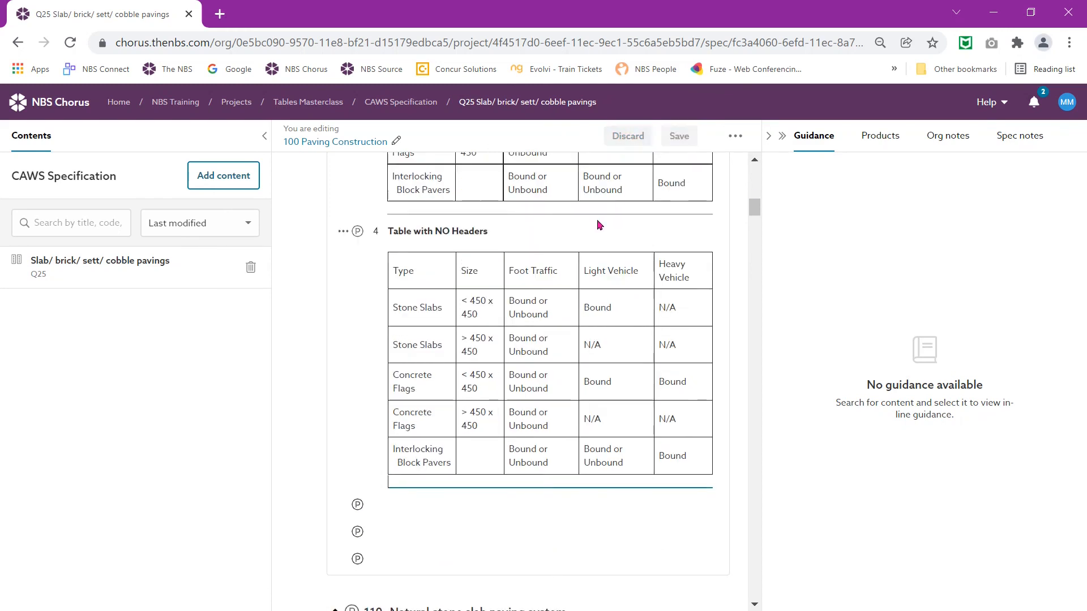
pyautogui.click(431, 103)
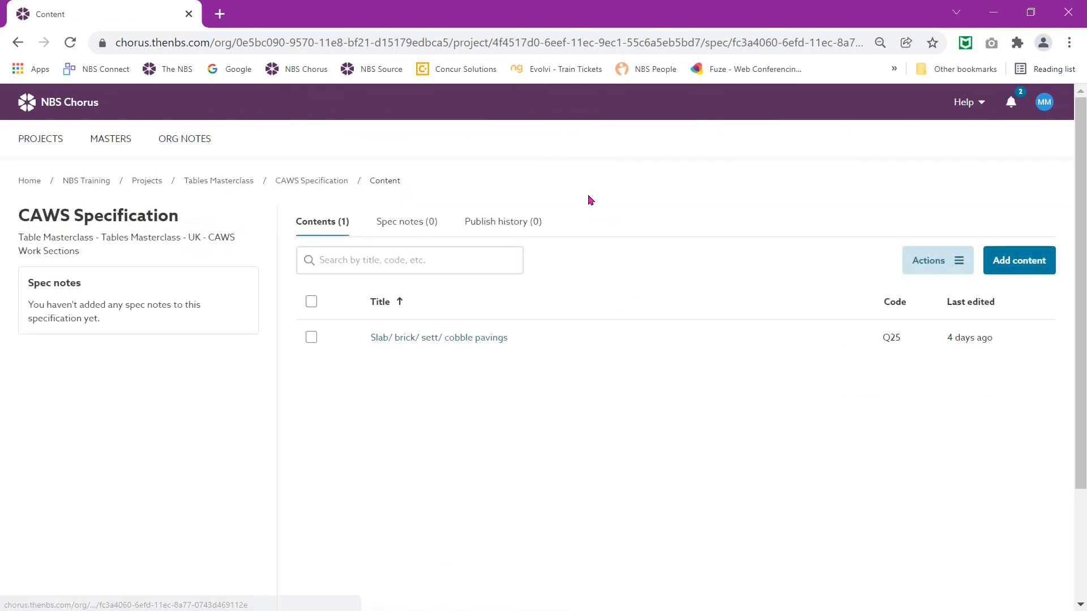
# Step: Publish the CAWS Specification with the 1 - Table Formats Updated stylesheet, choosing Don't save to publish history
pyautogui.click(920, 274)
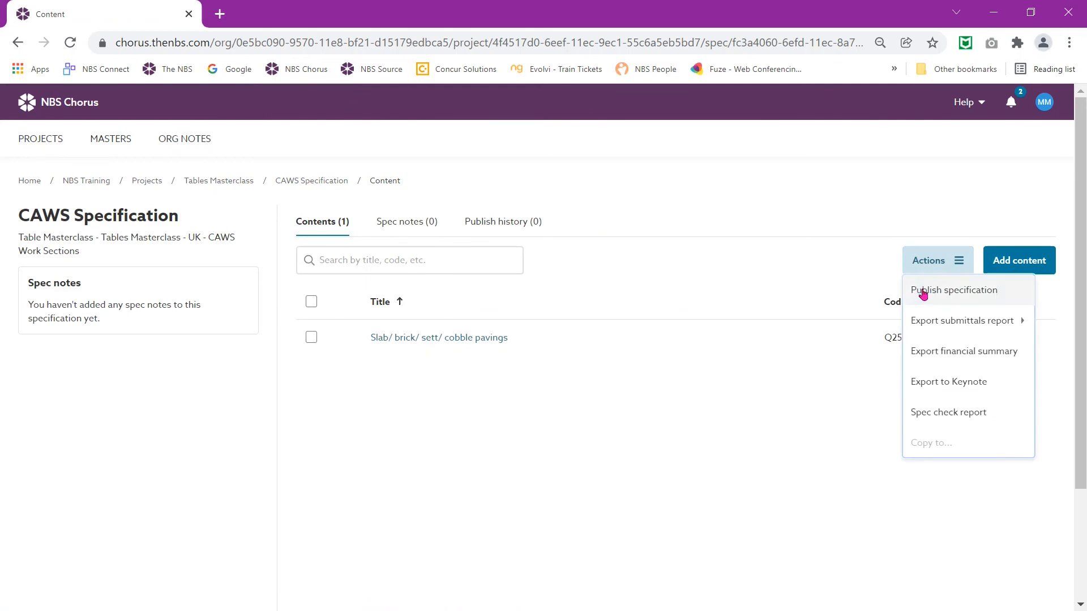
pyautogui.click(922, 291)
pyautogui.click(711, 129)
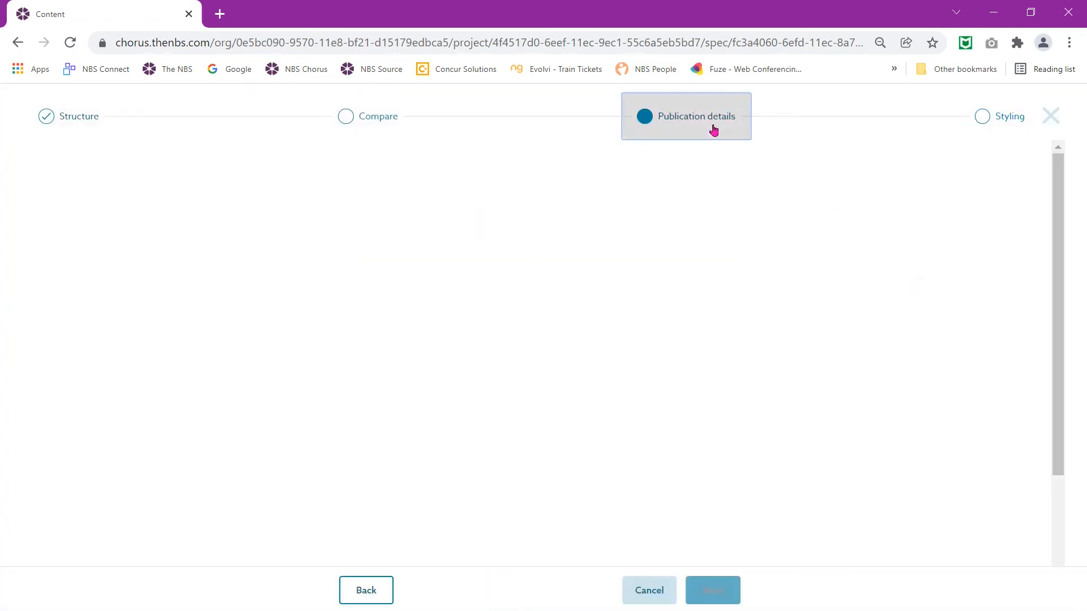
pyautogui.click(663, 240)
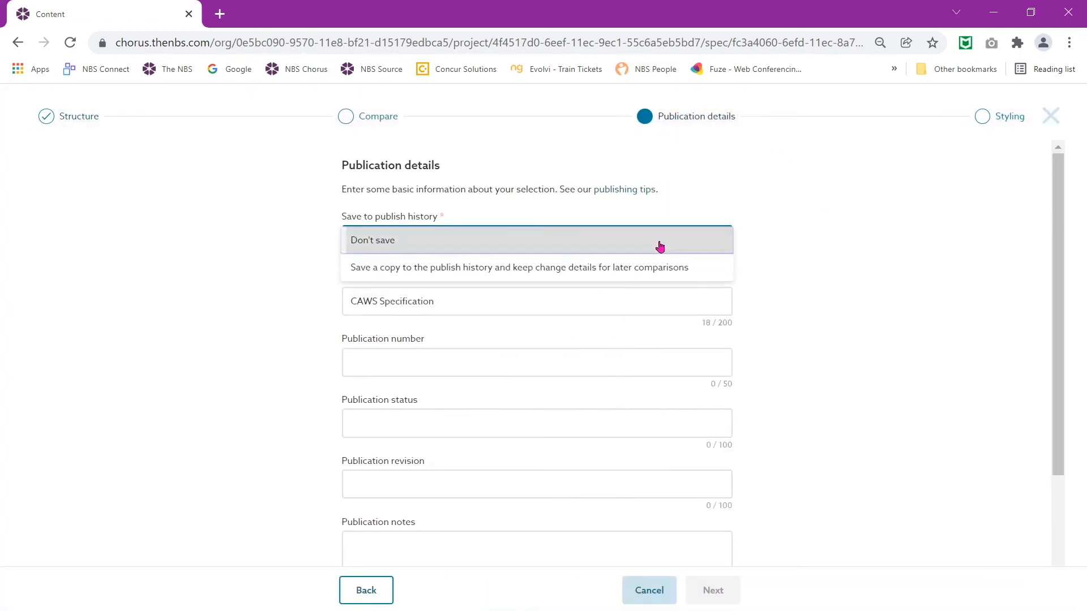
pyautogui.click(662, 240)
pyautogui.click(996, 129)
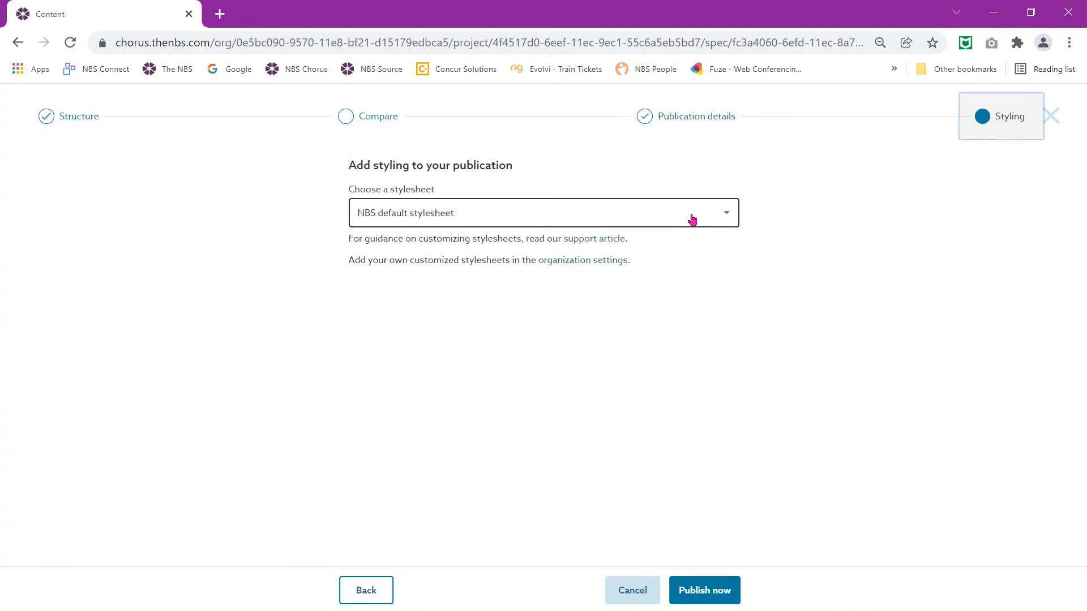
pyautogui.click(690, 220)
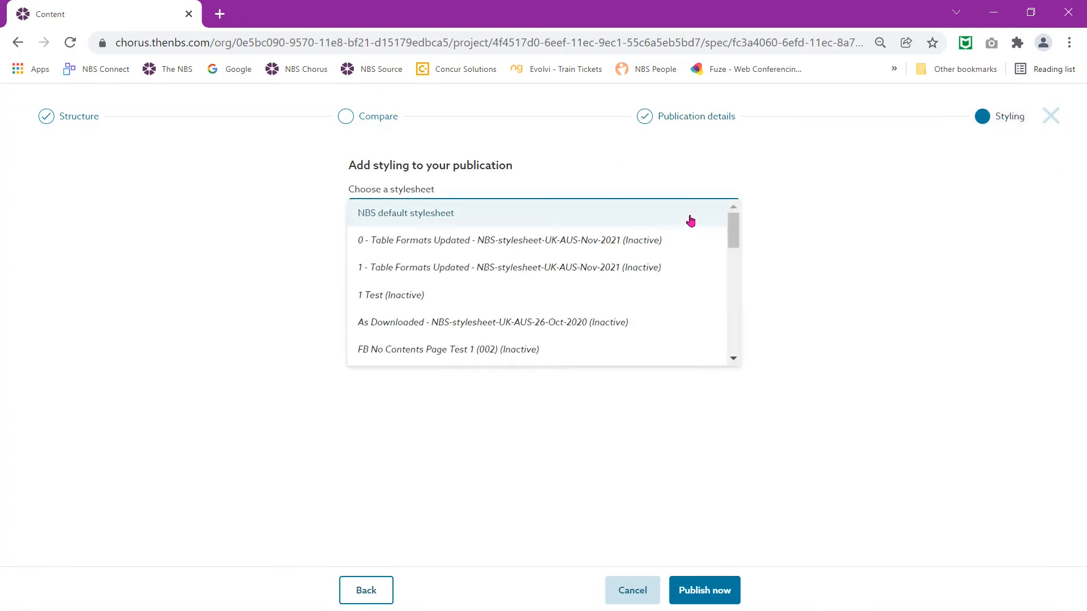
pyautogui.click(635, 274)
pyautogui.click(712, 599)
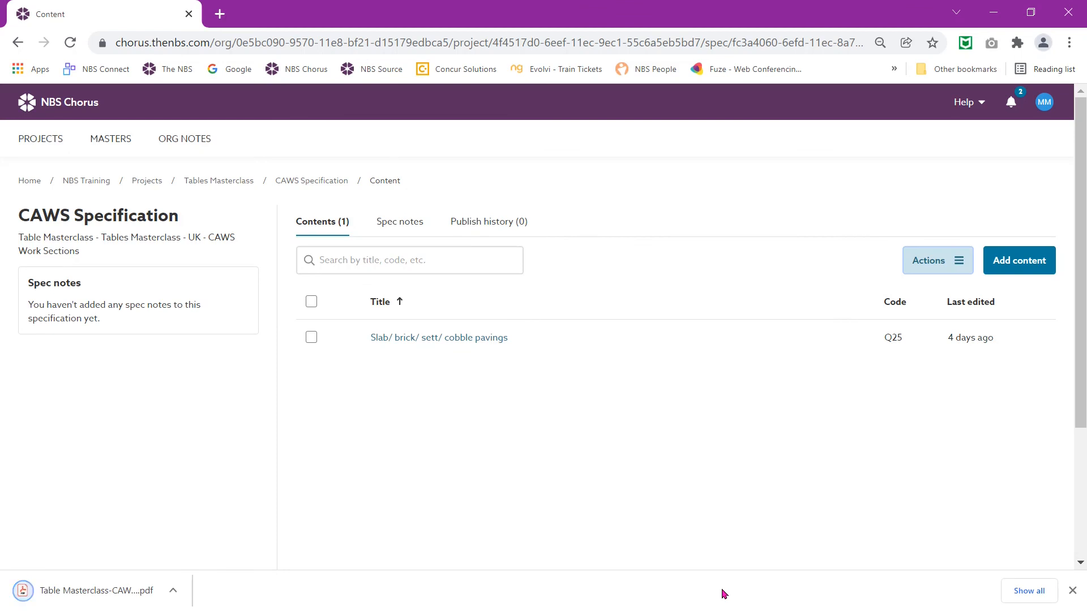
# Step: Open the downloaded Table Masterclass-CAW….pdf and review the styled Q25 paving tables on page 3
pyautogui.click(104, 597)
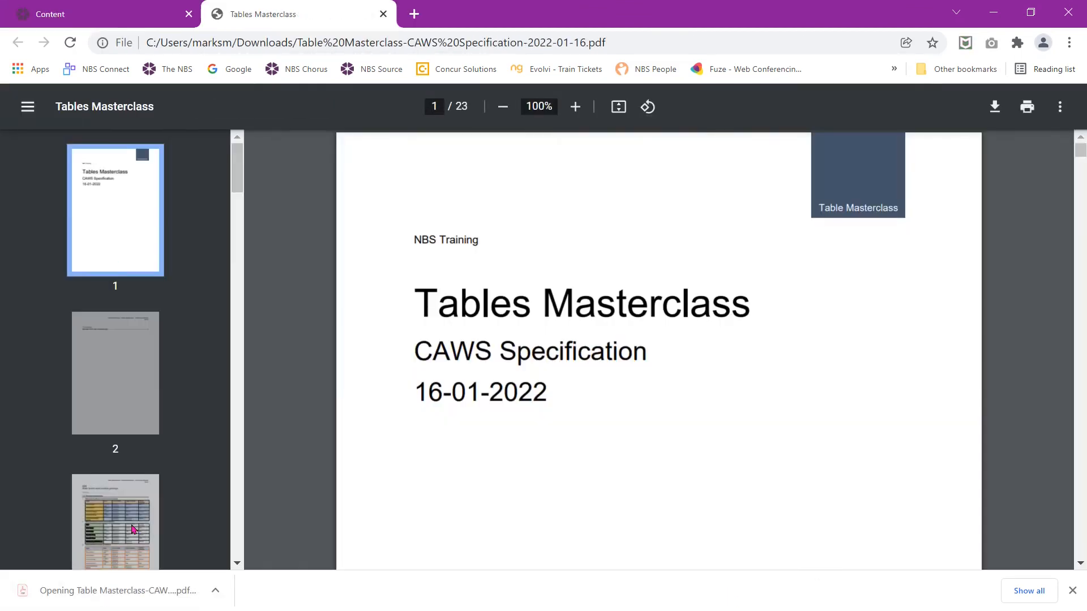
pyautogui.click(135, 529)
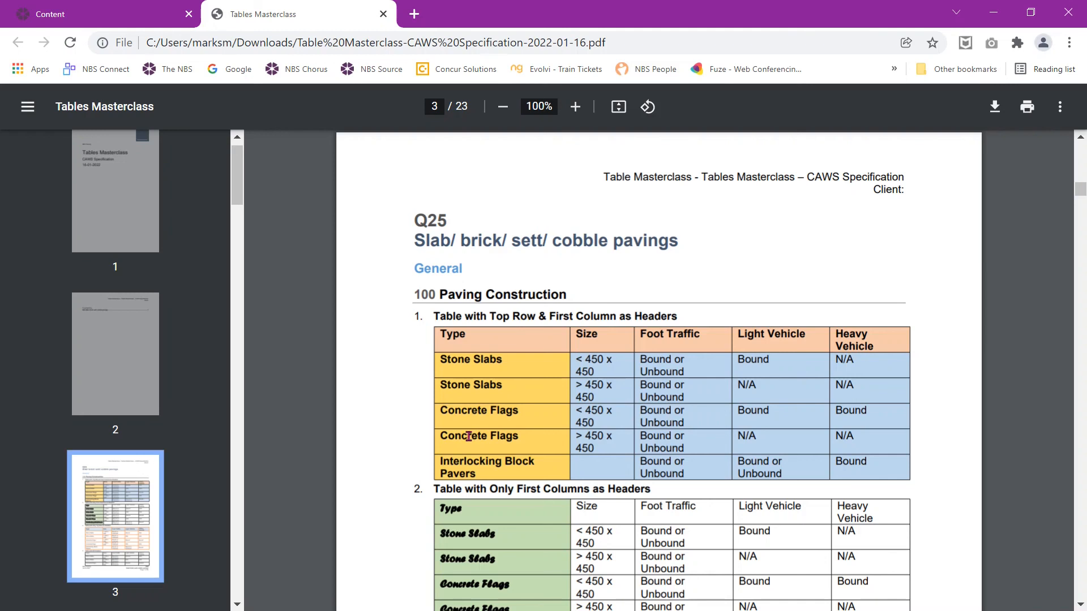
pyautogui.scroll(-2, 517, 455)
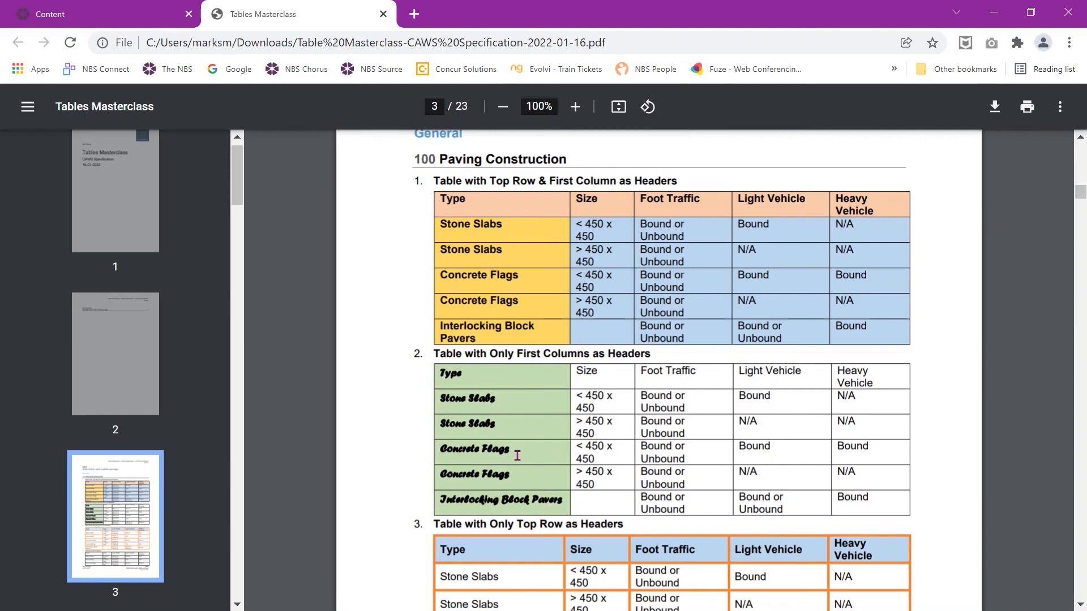
pyautogui.scroll(-4, 517, 456)
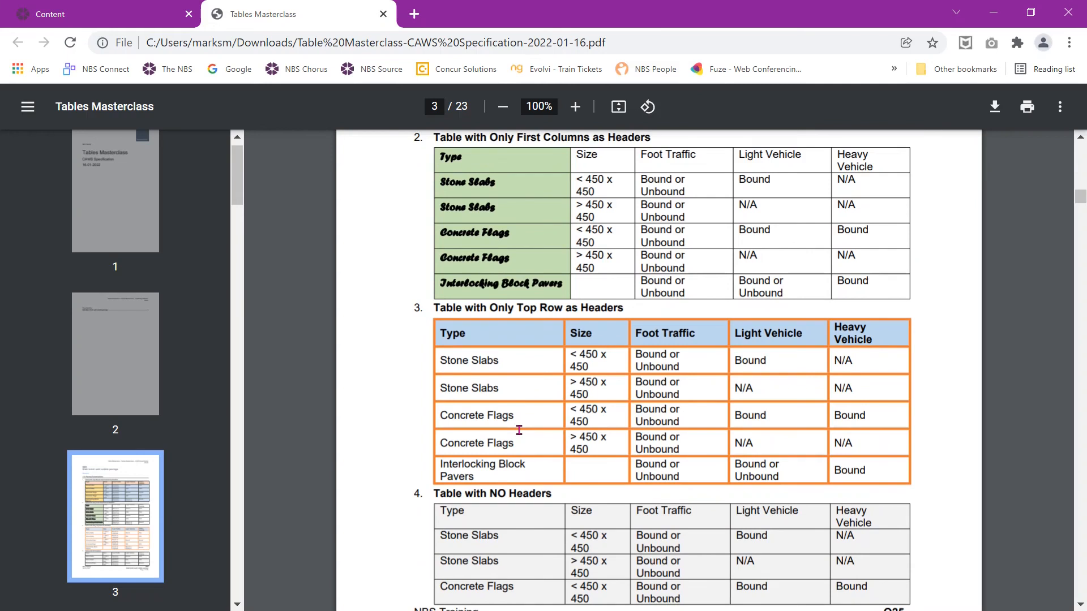
pyautogui.scroll(-2, 519, 430)
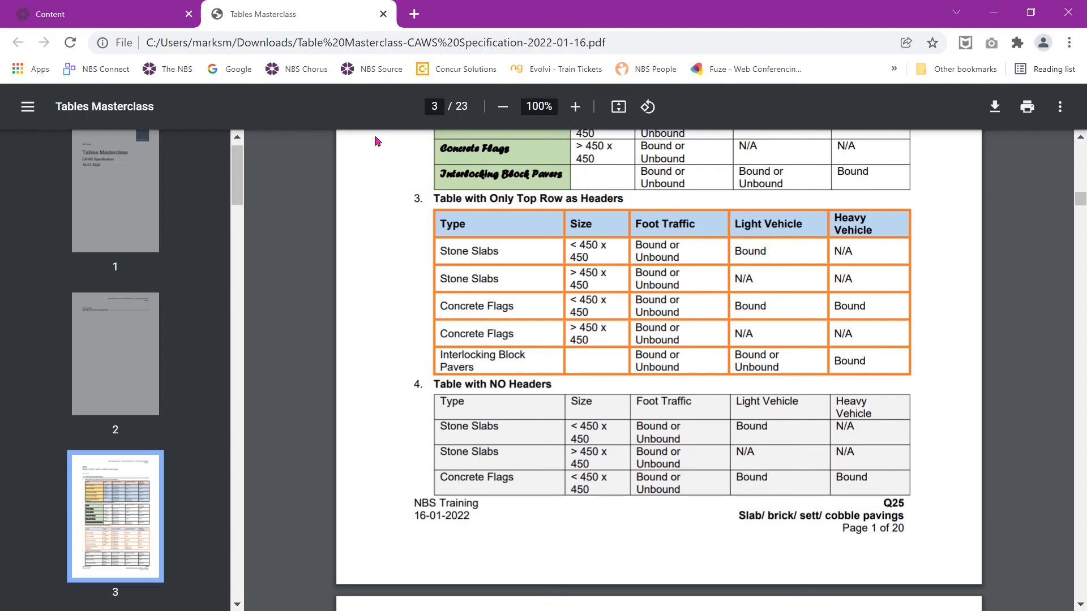
# Step: Close the PDF, open Help's support articles, and scroll to the Styling your specification category
pyautogui.click(383, 14)
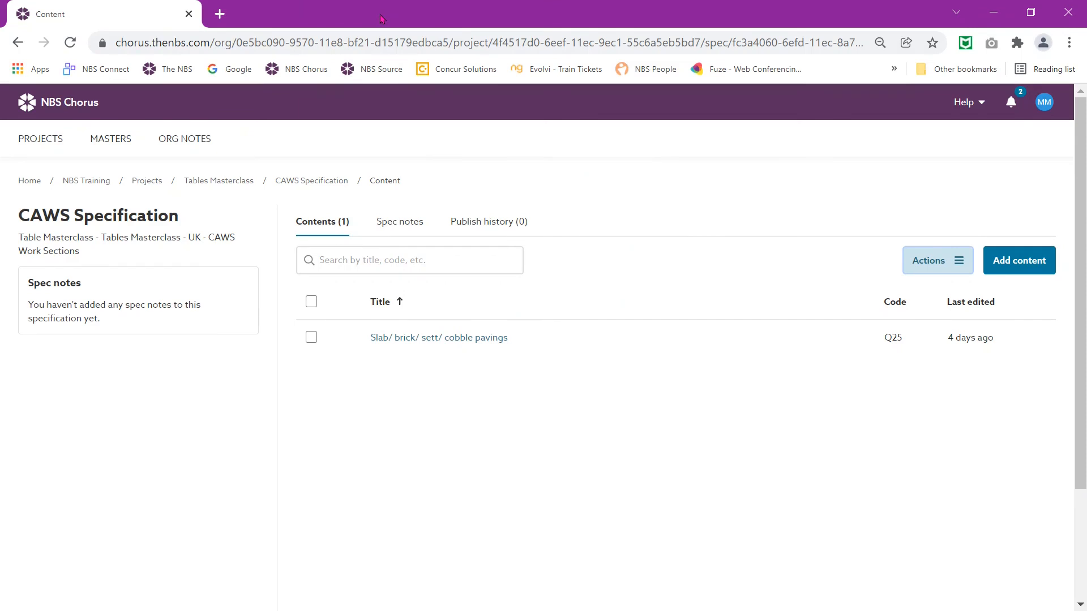
pyautogui.click(969, 113)
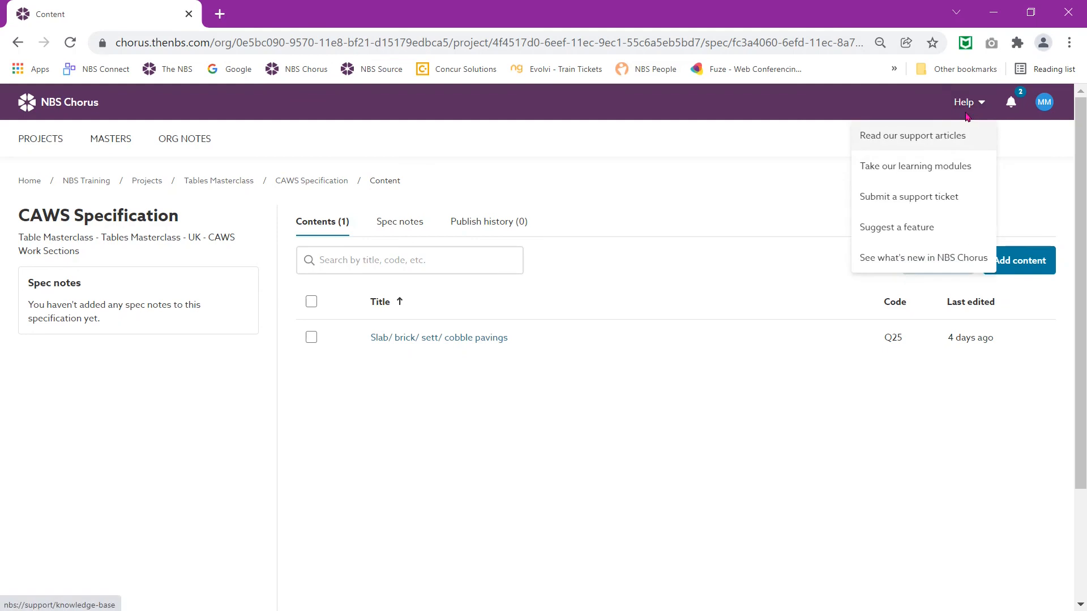
pyautogui.click(941, 144)
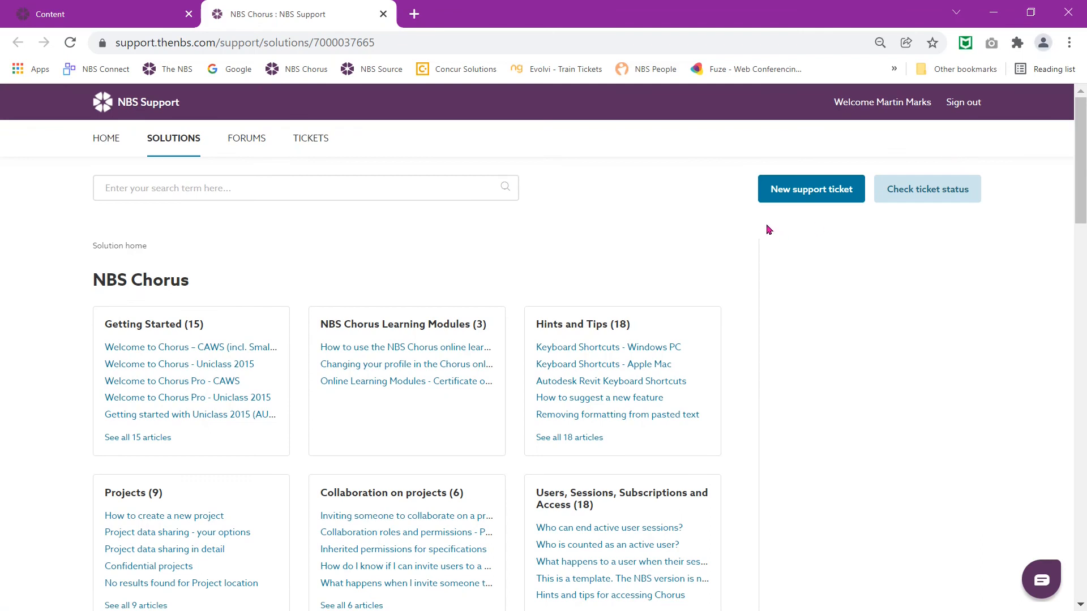
pyautogui.scroll(-2, 399, 397)
pyautogui.scroll(-3, 402, 409)
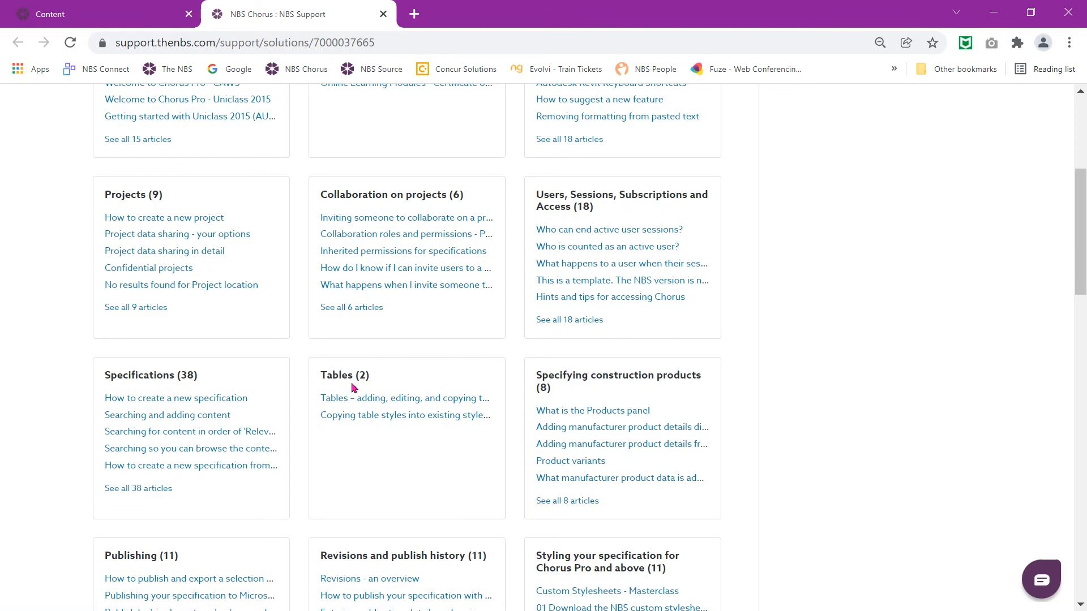
pyautogui.scroll(-2, 395, 458)
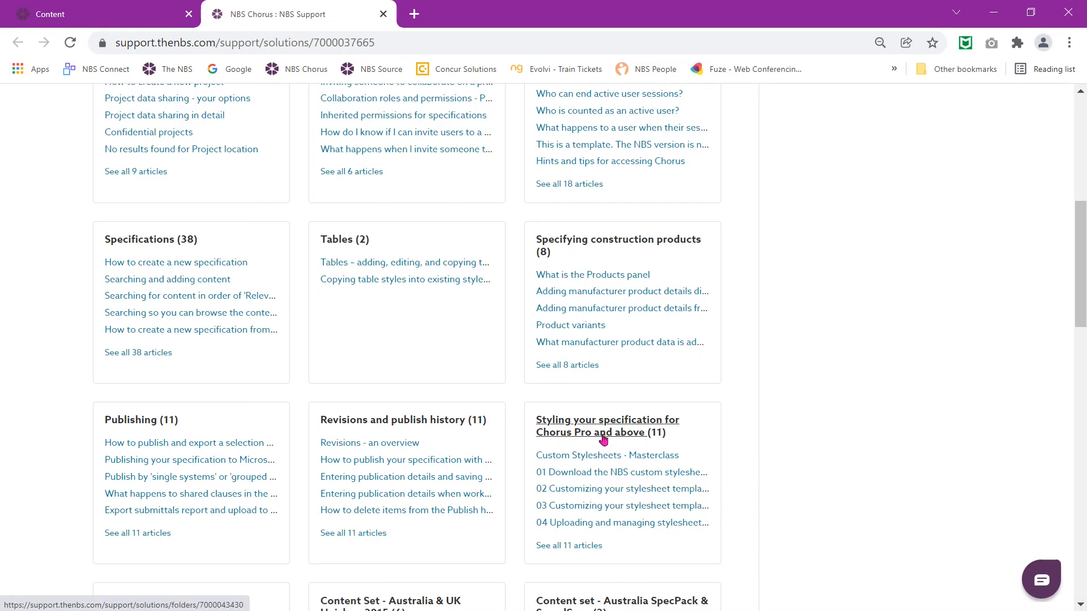
# Step: Download NBS-stylesheet-UK-AUS-Nov-2021.docx from the 01 Download the NBS custom stylesheets article and open it in Word
pyautogui.click(600, 479)
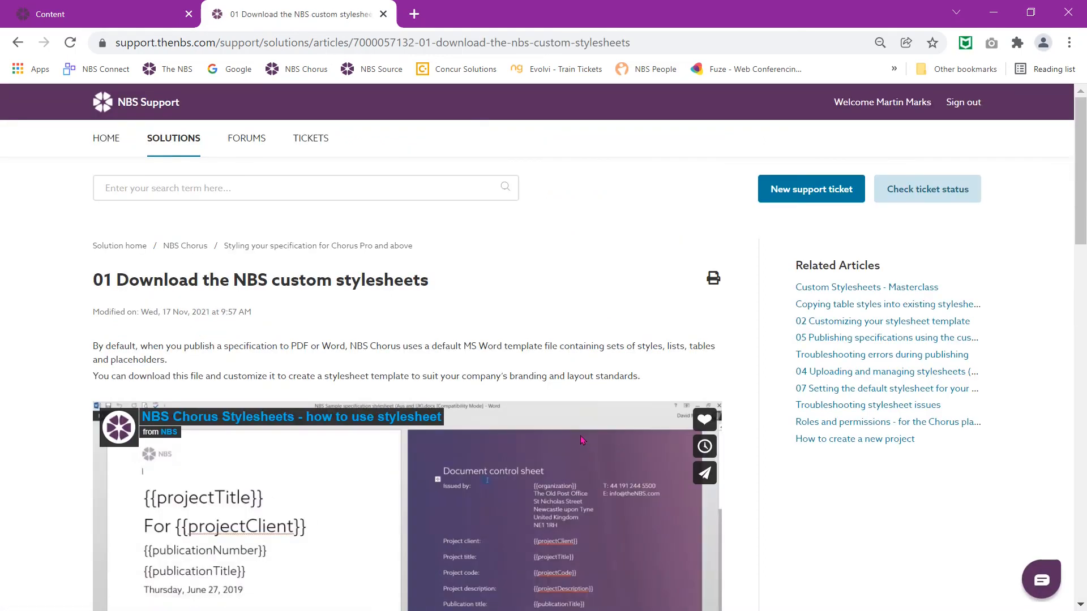
pyautogui.scroll(-6, 592, 457)
pyautogui.scroll(-10, 552, 408)
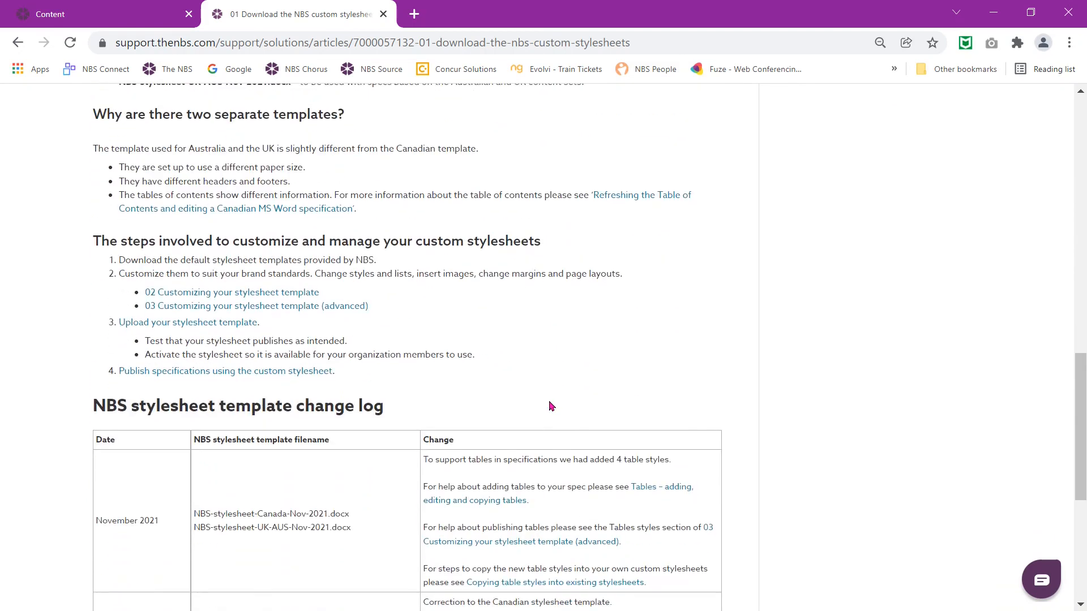
pyautogui.scroll(-6, 549, 405)
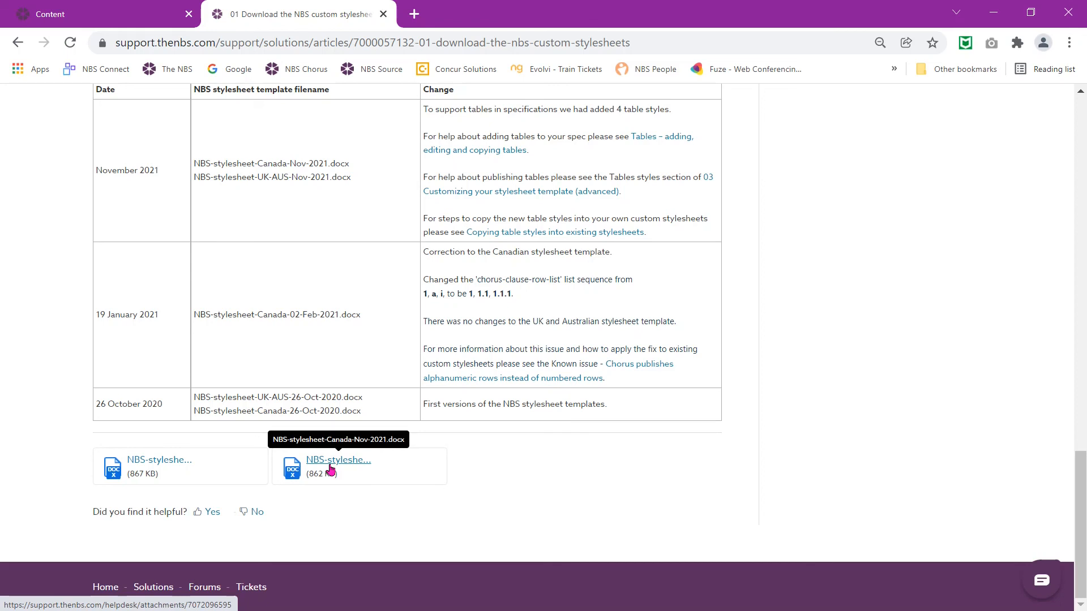
pyautogui.click(161, 472)
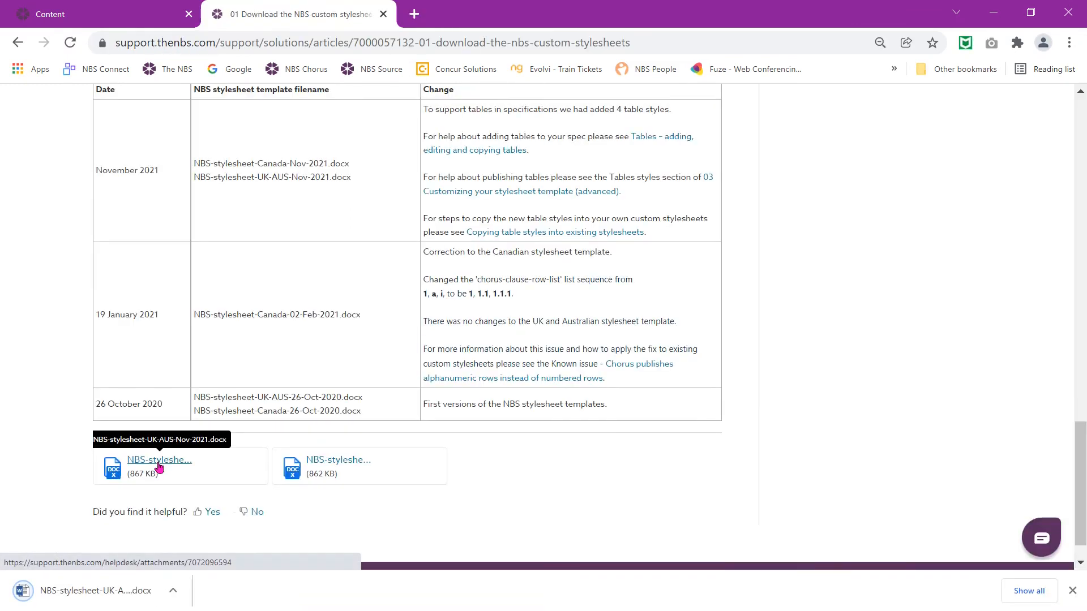
pyautogui.click(93, 603)
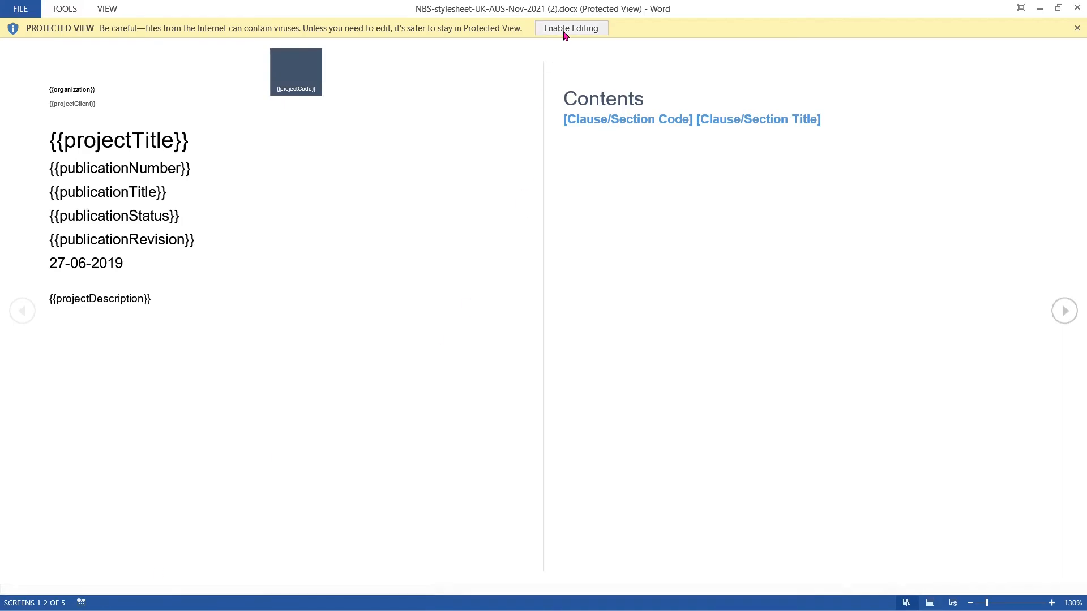
# Step: Enable editing on the NBS stylesheet template and show the Styles pane
pyautogui.click(570, 28)
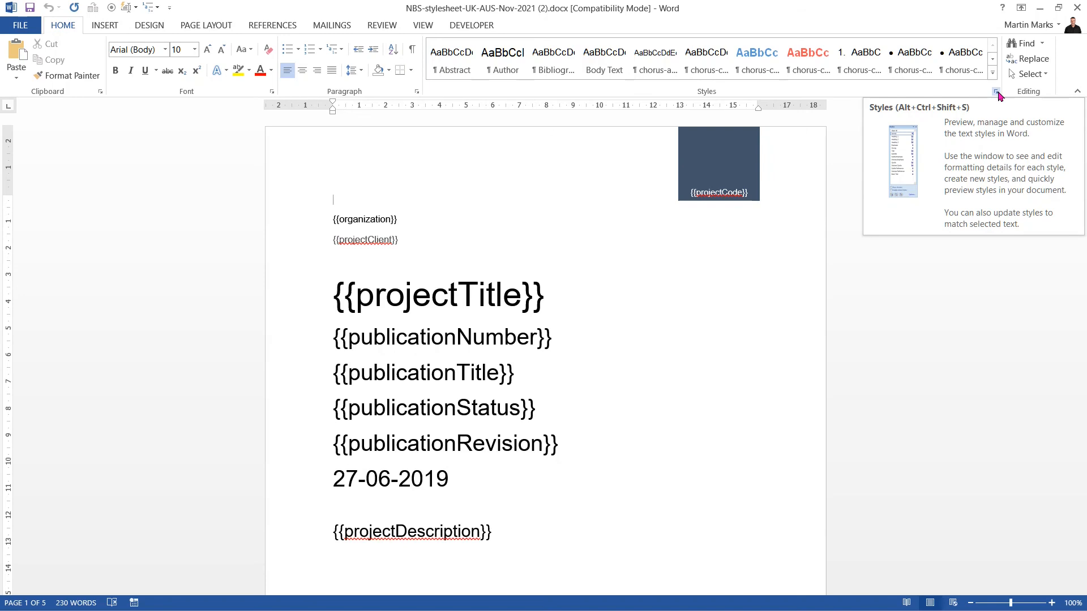
pyautogui.click(996, 93)
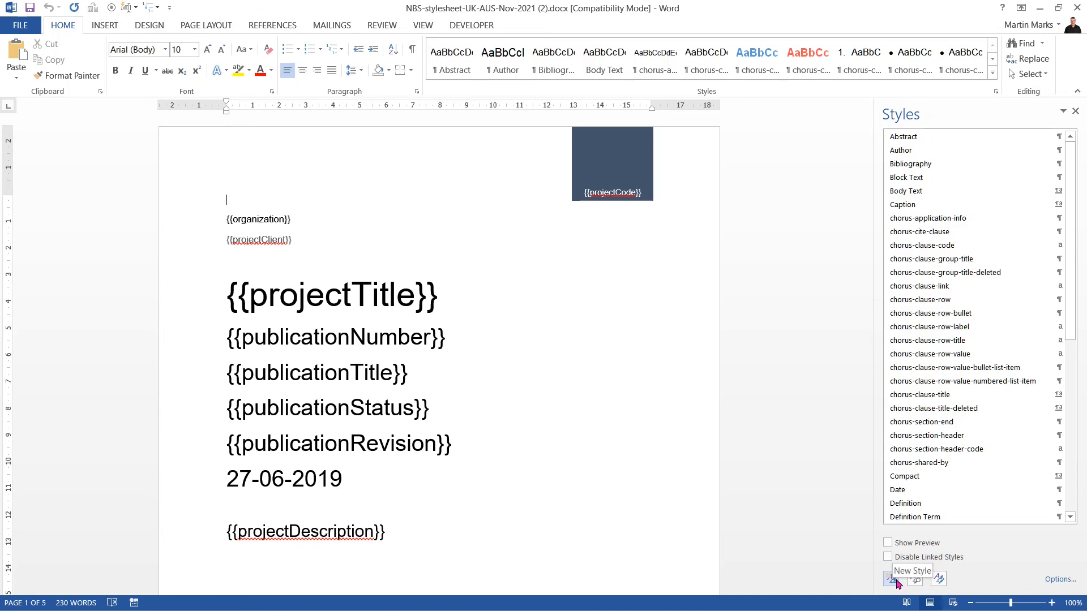
# Step: Open the style Organizer through Manage Styles > Import/Export and close Normal.dotm out of it
pyautogui.click(940, 580)
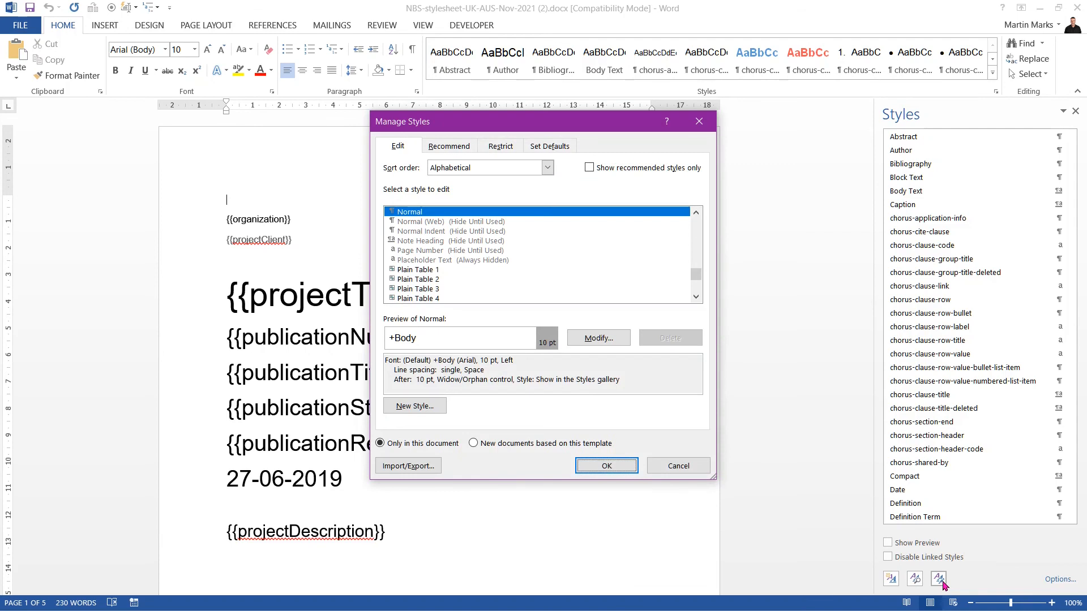
pyautogui.click(424, 469)
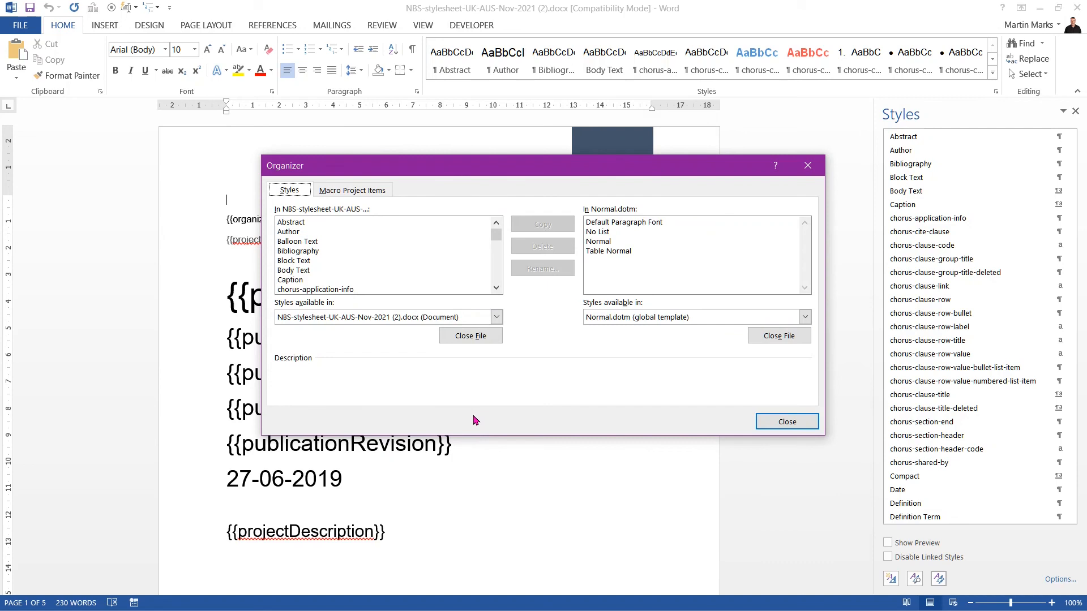
pyautogui.click(779, 338)
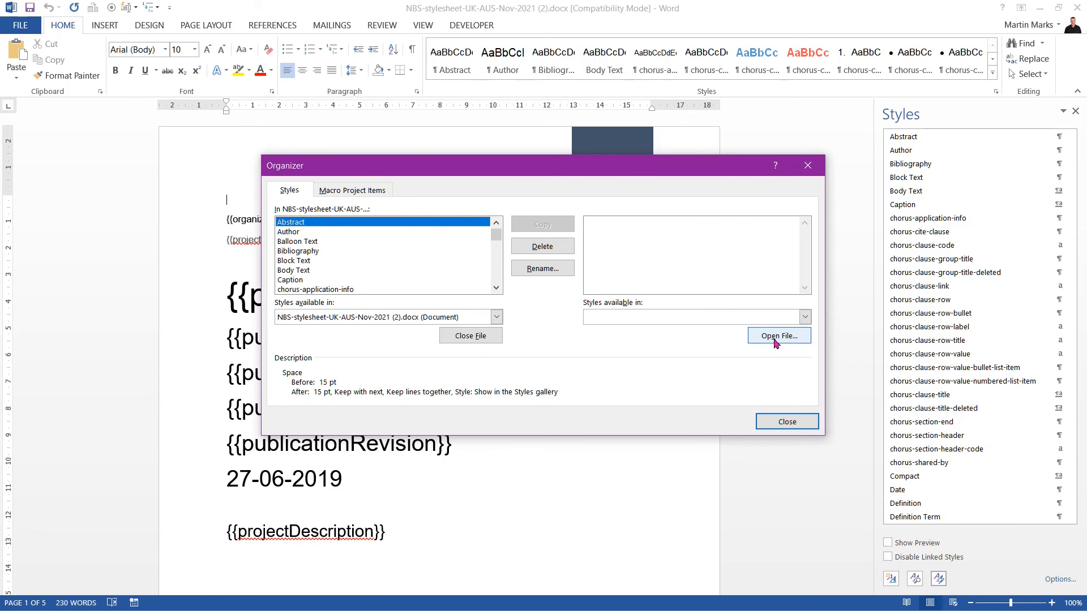
# Step: Load Custom Stylesheets Webinar .docx from Documents > Uploaded Chorus Stylesheet Templates into the Organizer
pyautogui.click(775, 342)
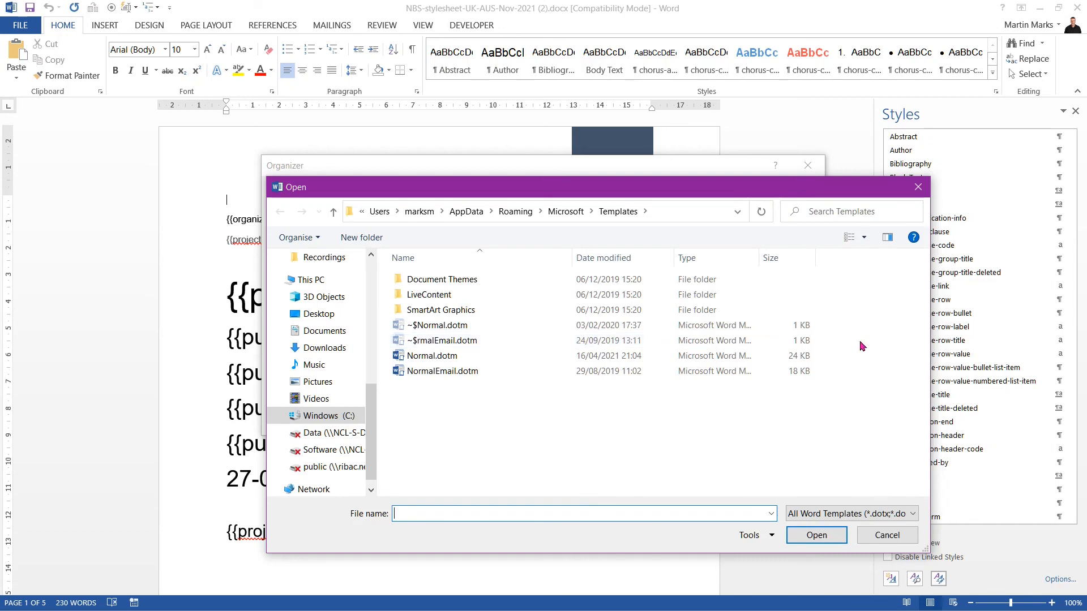
pyautogui.click(815, 515)
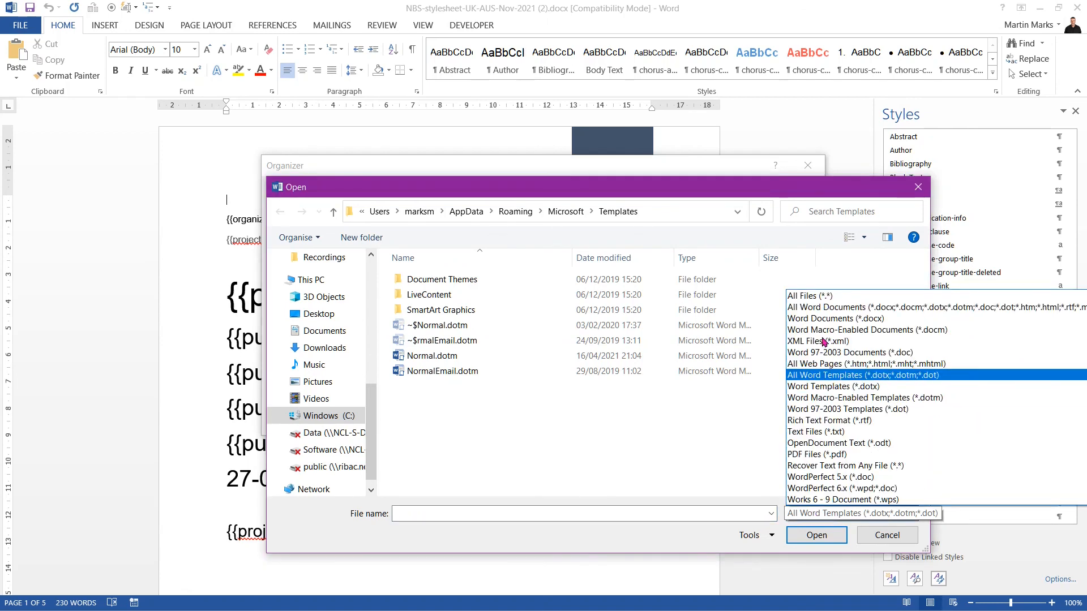
pyautogui.click(813, 308)
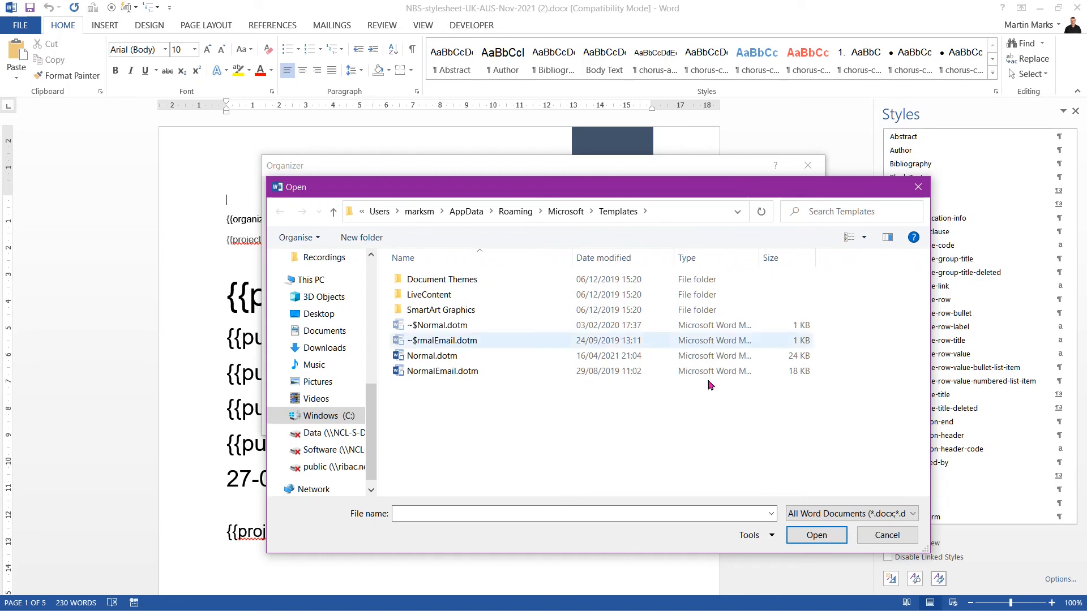
pyautogui.click(328, 331)
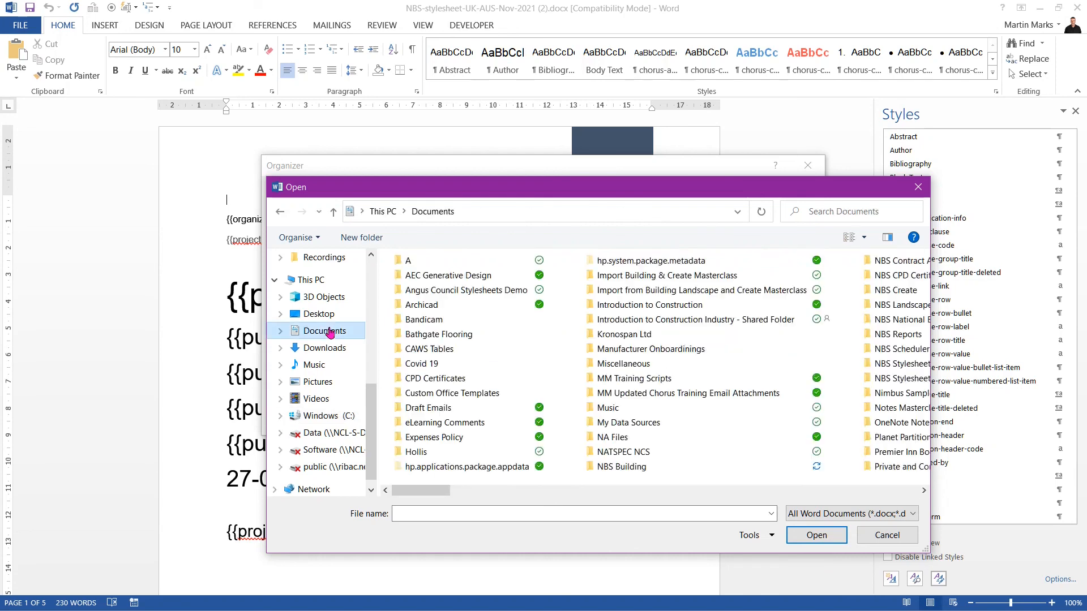
pyautogui.scroll(3, 446, 384)
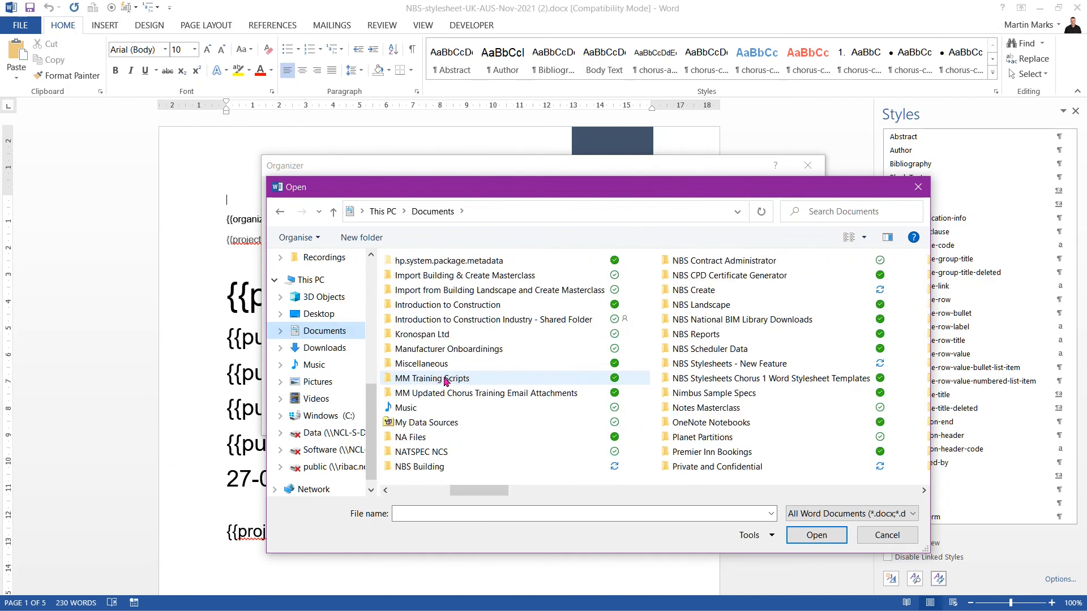
pyautogui.scroll(-1, 447, 382)
pyautogui.scroll(-2, 542, 374)
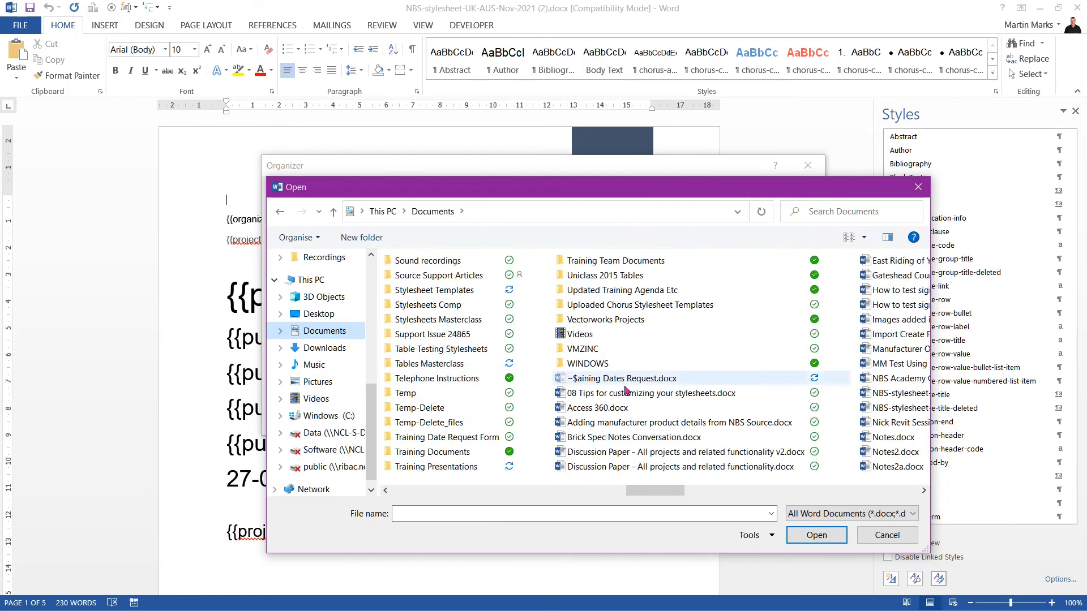
pyautogui.click(610, 310)
pyautogui.doubleClick(611, 306)
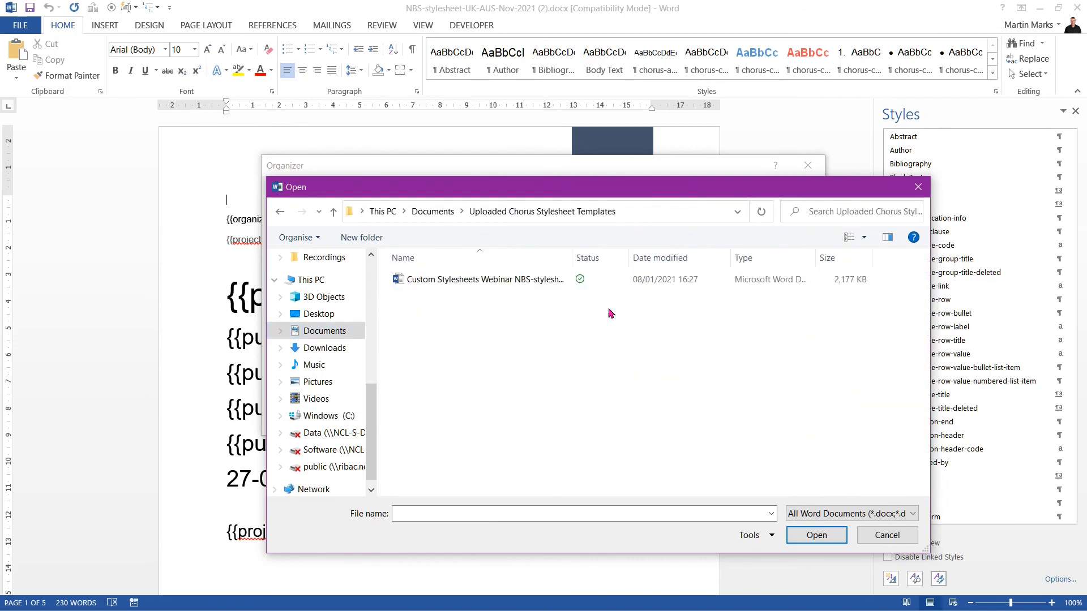
pyautogui.click(492, 281)
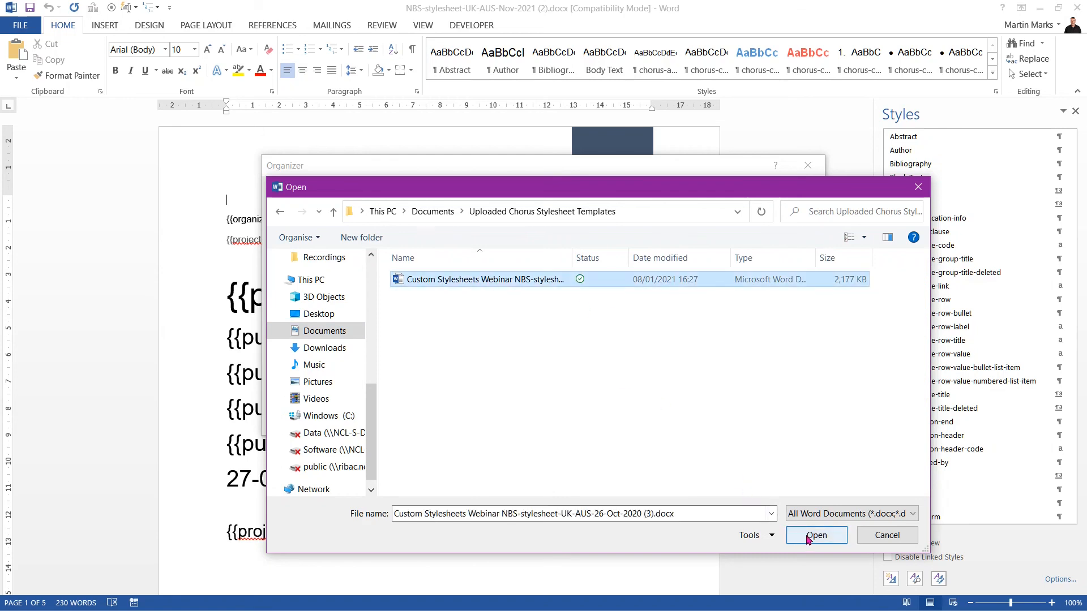
pyautogui.doubleClick(488, 280)
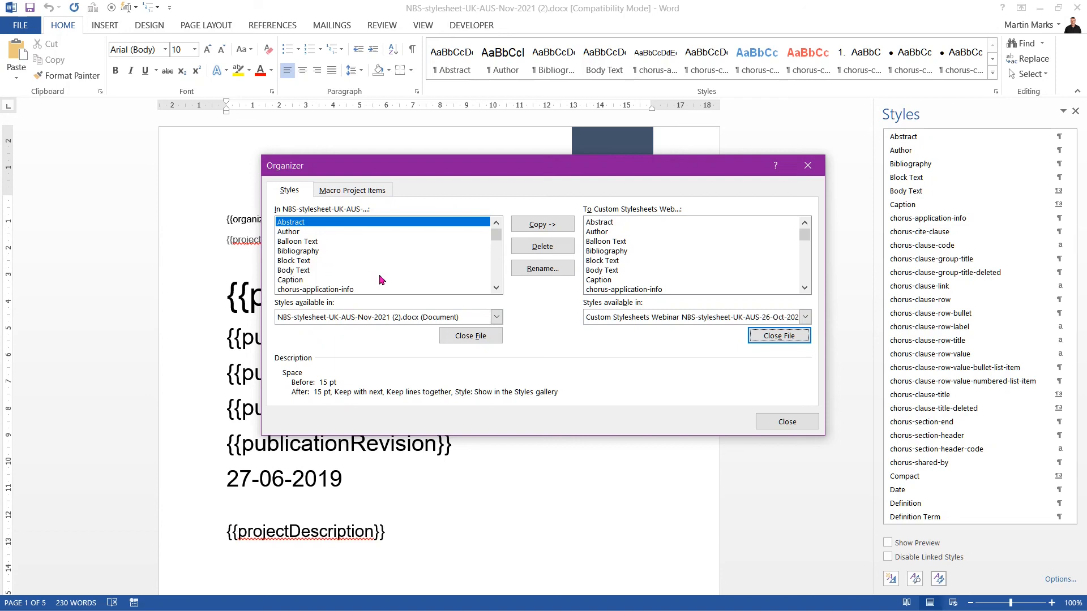
# Step: Review the four NBS chorus-table styles, then select chorus-table through chorus-table-top-row-as-header together
pyautogui.scroll(-1, 382, 277)
pyautogui.scroll(-8, 383, 277)
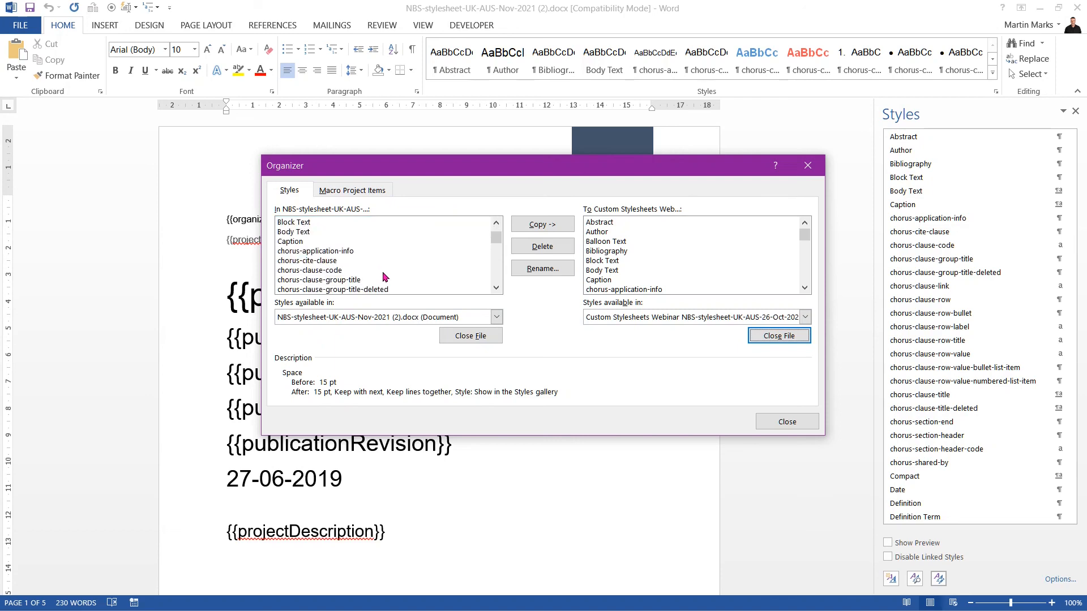
pyautogui.scroll(-10, 383, 277)
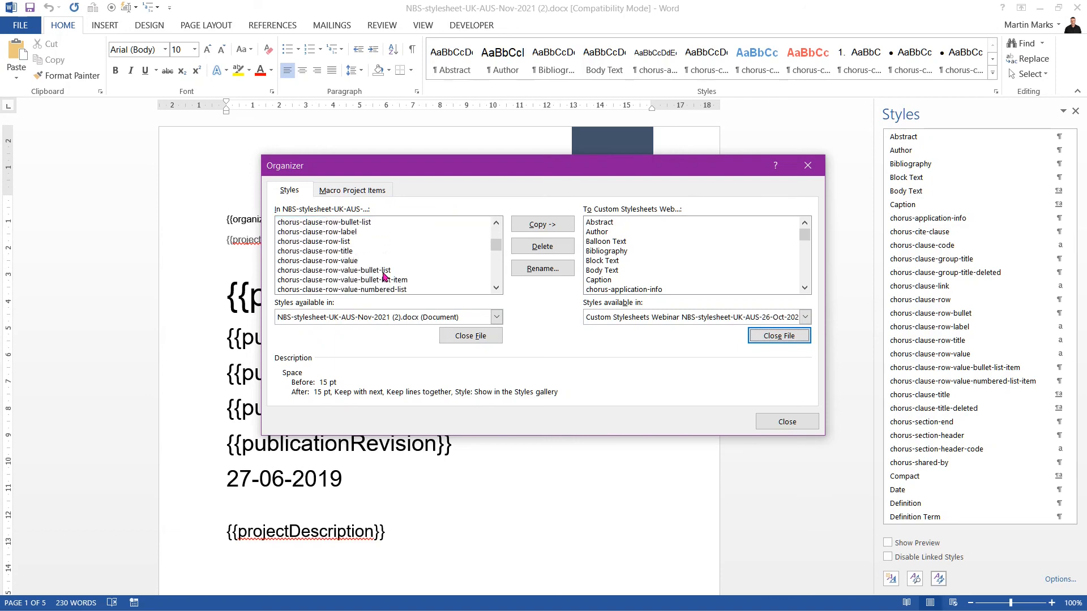
pyautogui.scroll(-7, 383, 277)
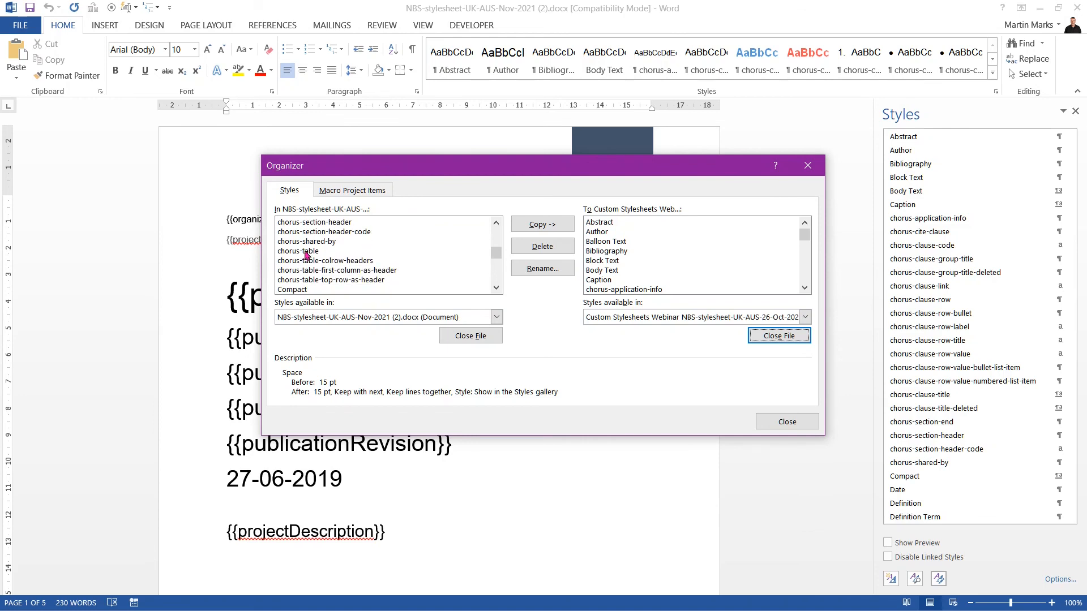
pyautogui.click(304, 253)
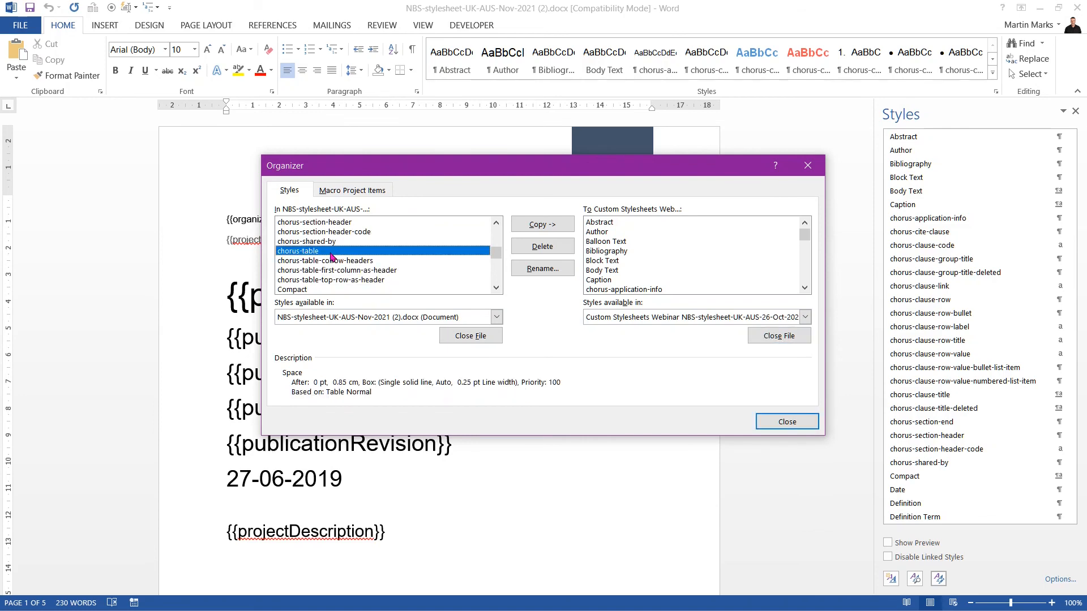
pyautogui.click(378, 262)
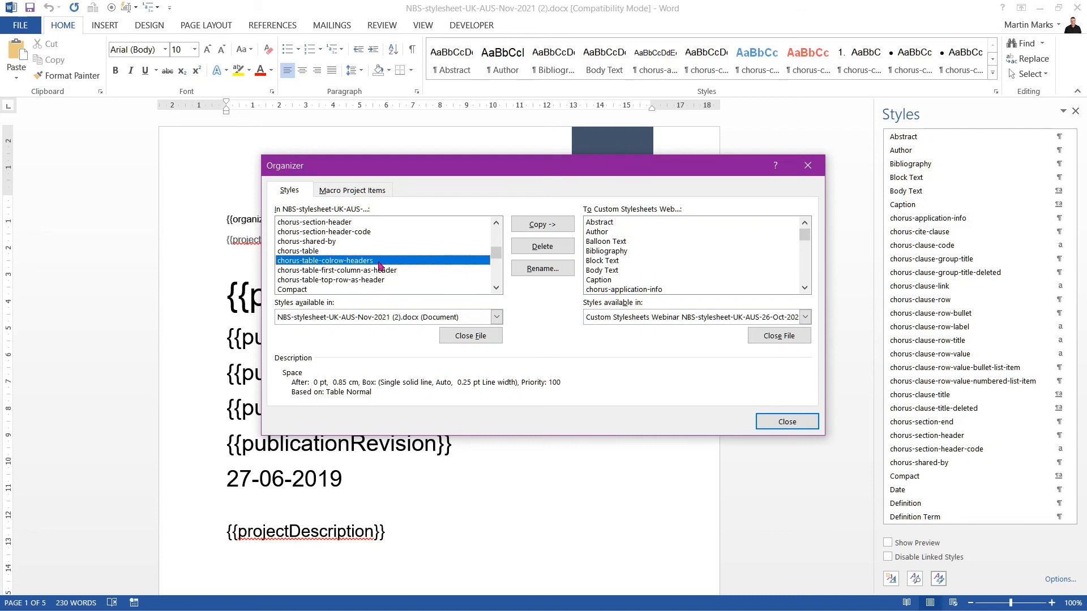
pyautogui.click(414, 272)
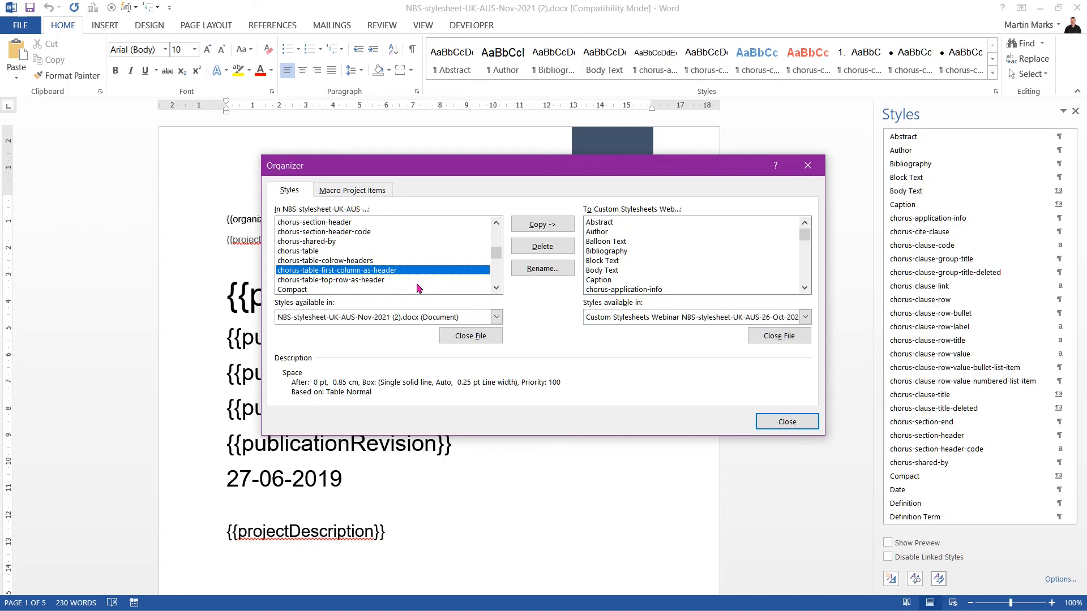
pyautogui.click(417, 282)
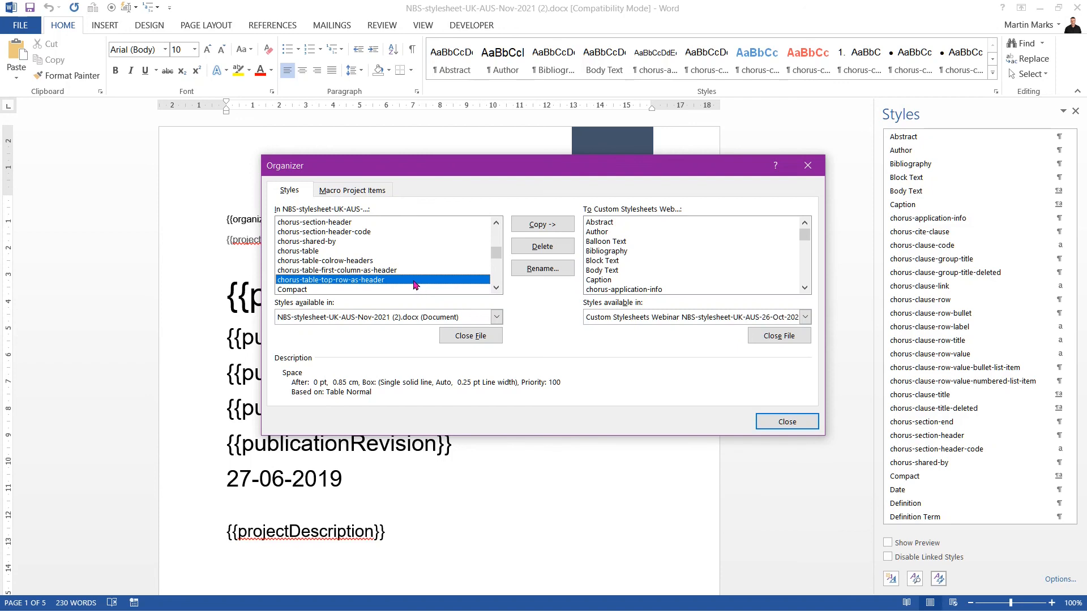
pyautogui.click(305, 254)
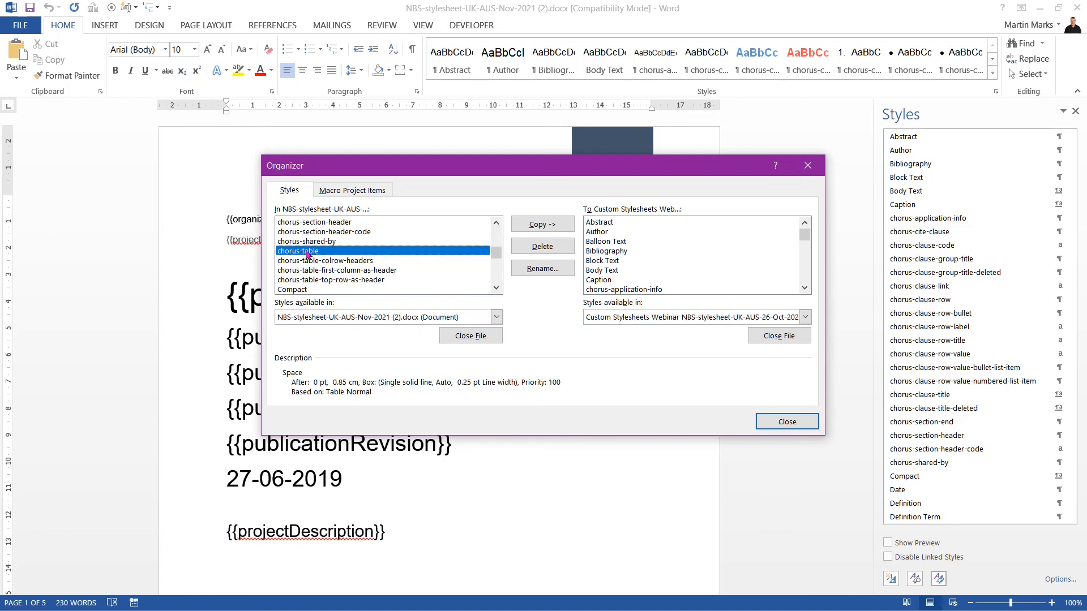
pyautogui.keyDown('shift'); pyautogui.click(353, 280); pyautogui.keyUp('shift')
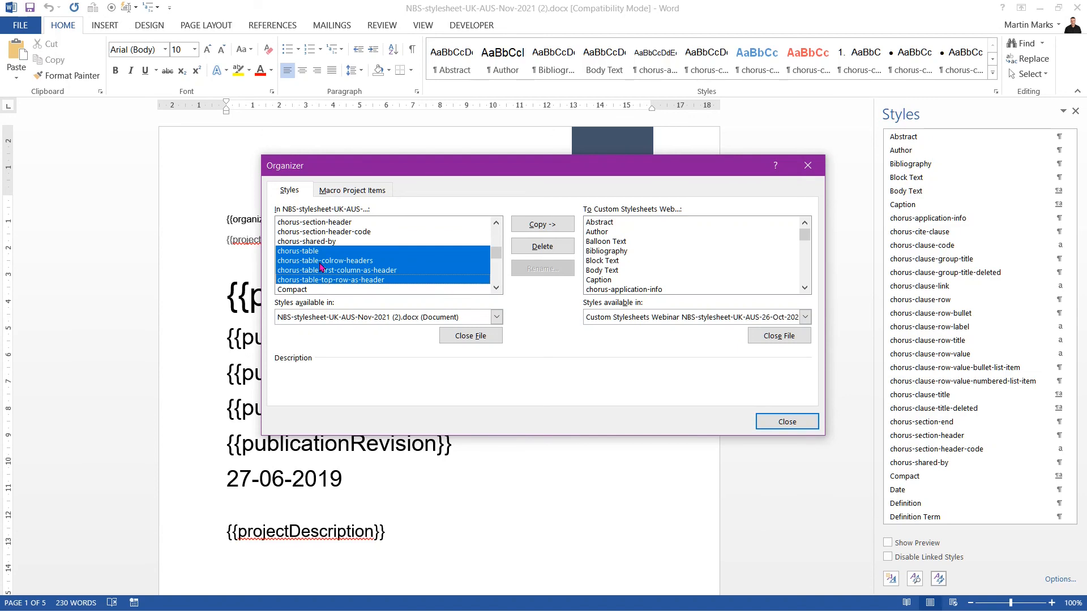
# Step: Copy the four chorus table styles to the Custom Stylesheets Webinar template and save its changes
pyautogui.click(542, 231)
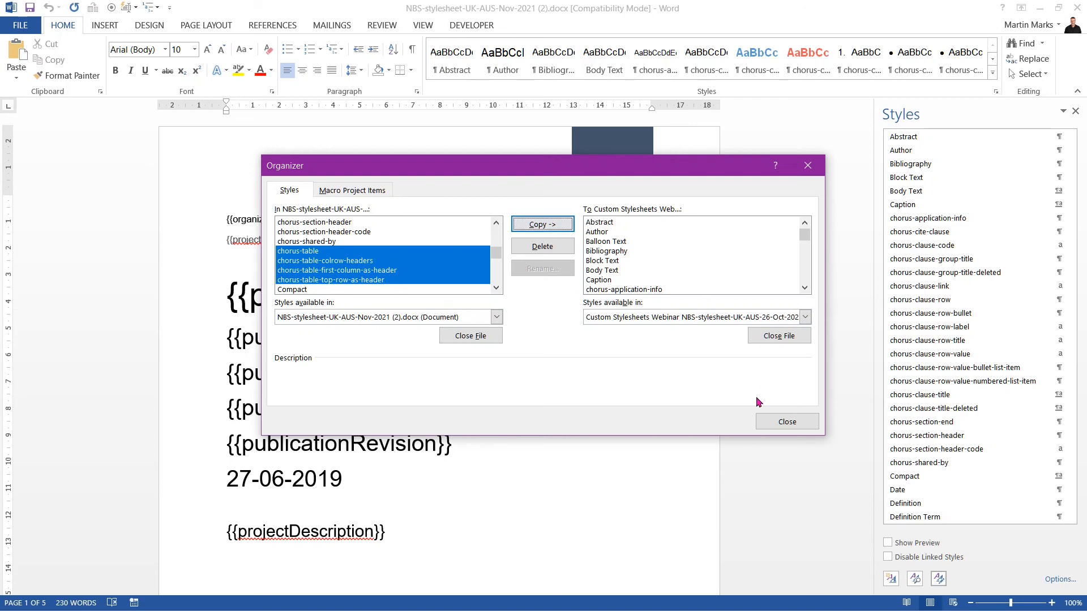
pyautogui.click(775, 422)
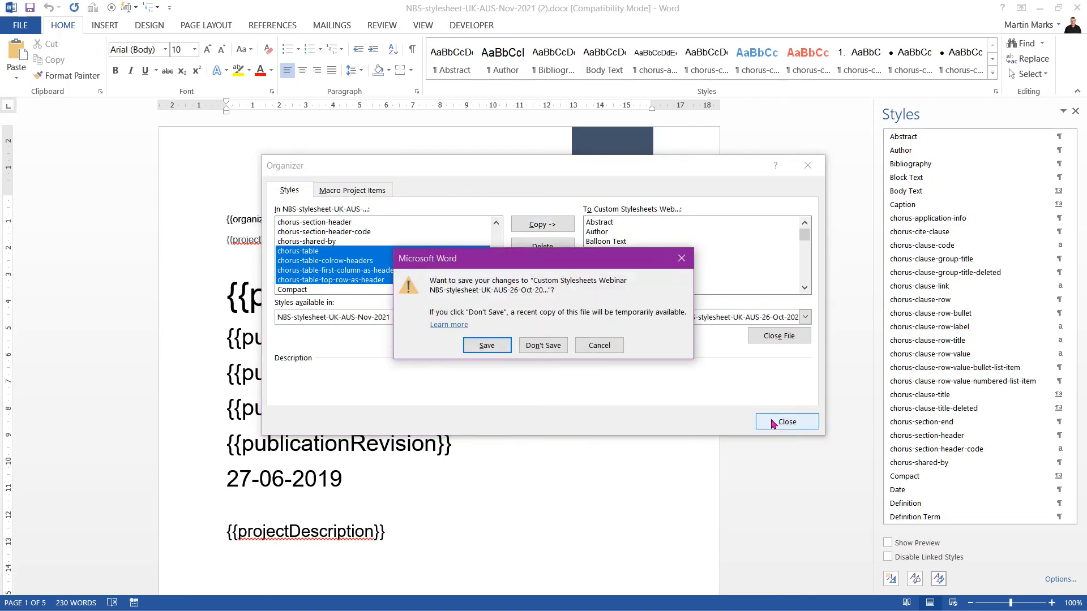
pyautogui.click(487, 346)
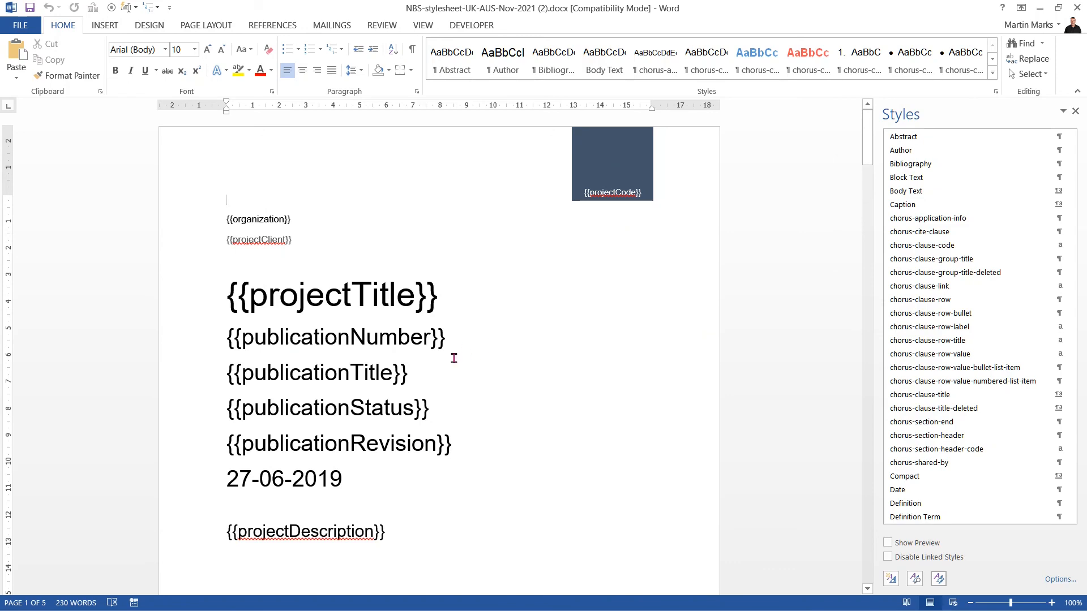
# Step: Scroll down the NBS stylesheet to the four sample chorus tables
pyautogui.scroll(-1, 454, 356)
pyautogui.scroll(-5, 454, 356)
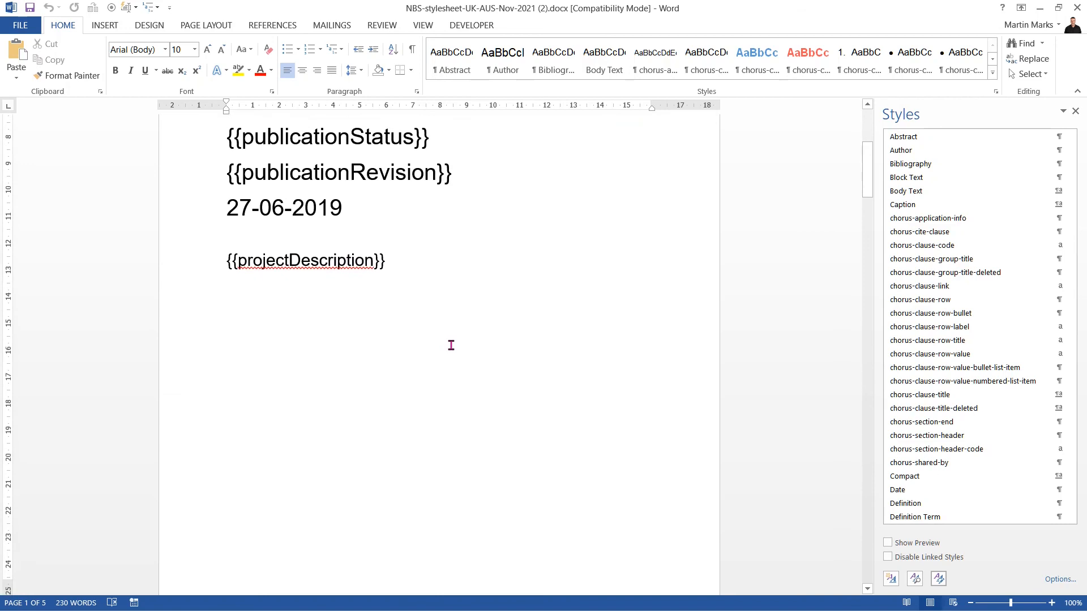
pyautogui.scroll(-7, 453, 343)
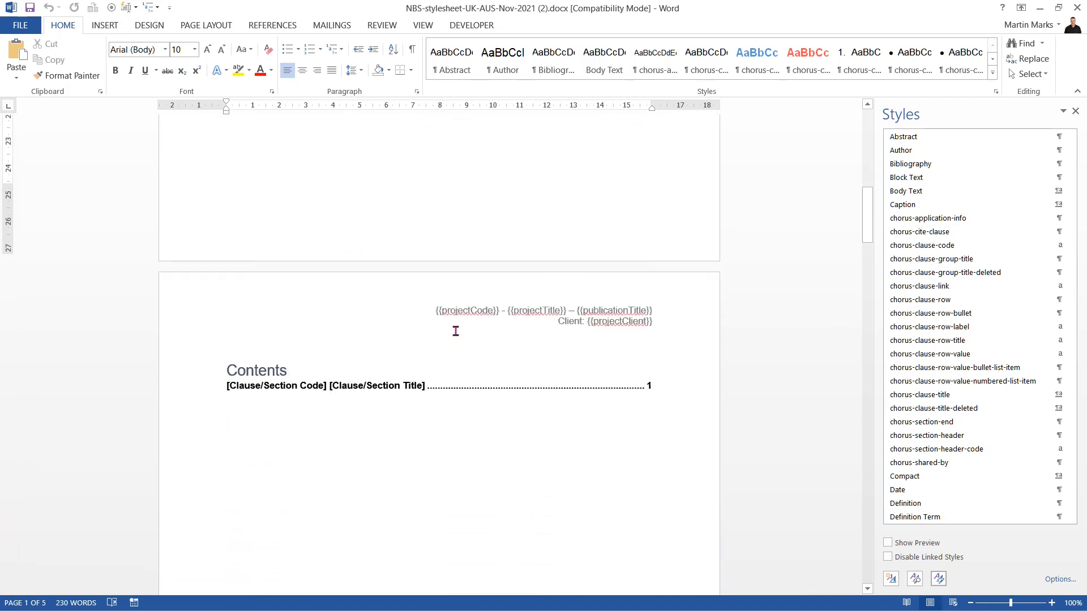
pyautogui.scroll(-4, 457, 321)
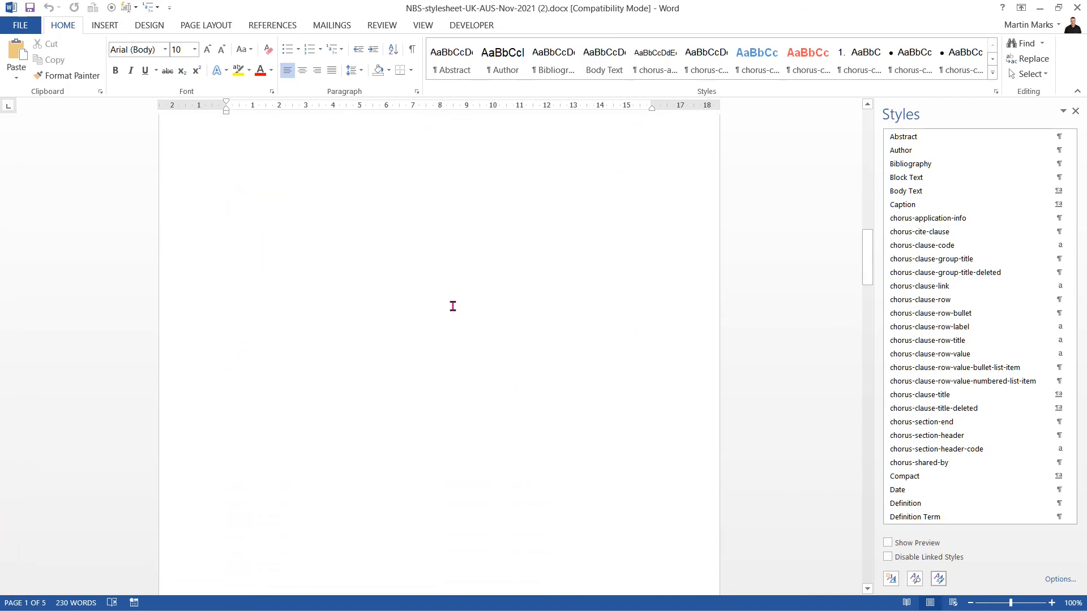
pyautogui.scroll(-2, 449, 304)
pyautogui.scroll(-12, 451, 310)
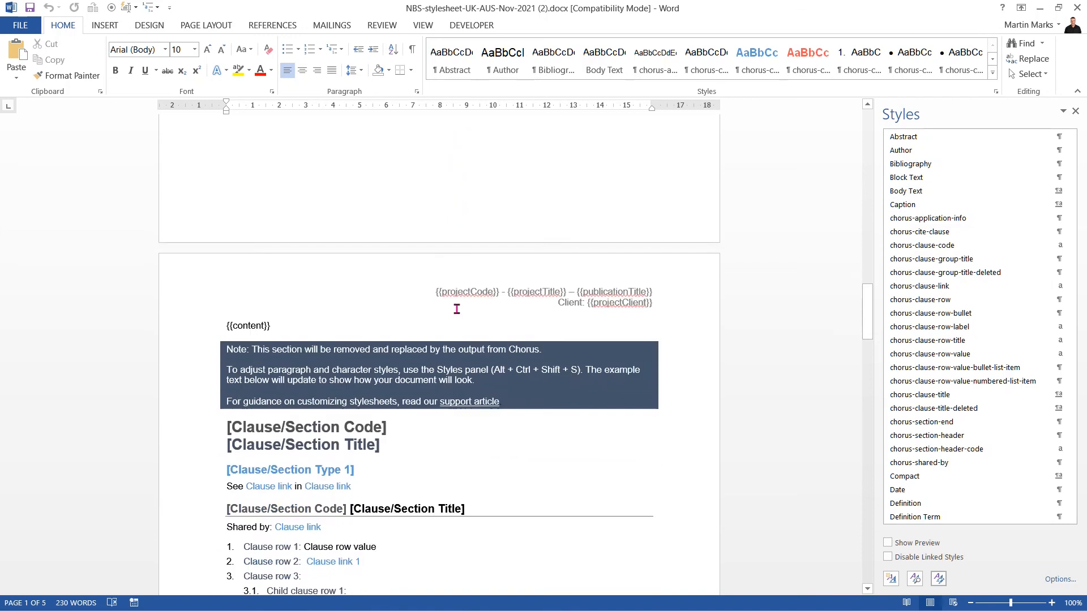
pyautogui.scroll(-5, 458, 285)
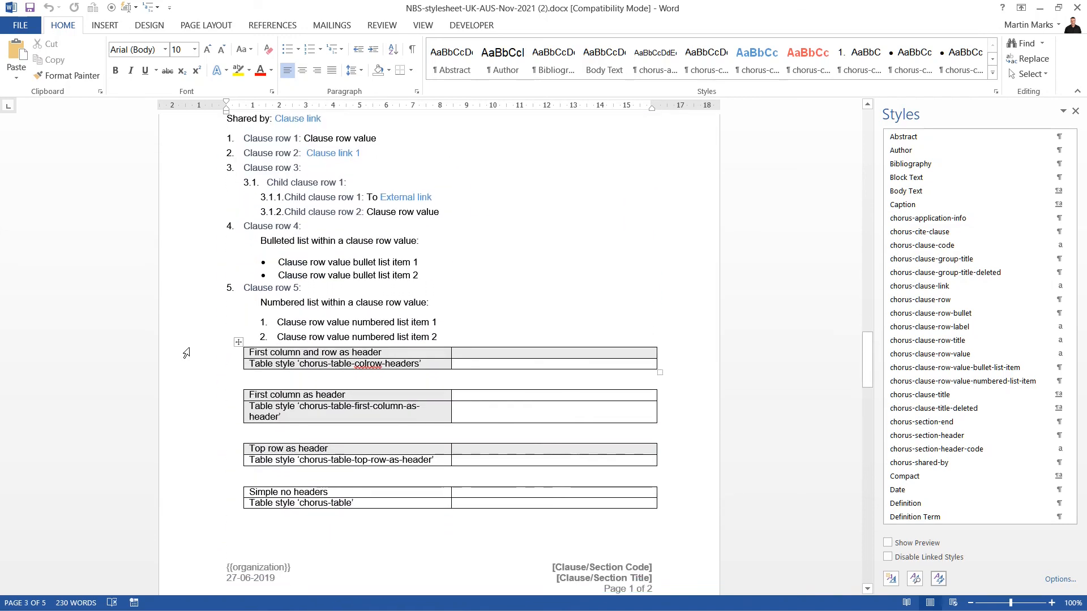
# Step: Select and copy the four sample tables, then switch over to File Explorer
pyautogui.moveTo(180, 354); pyautogui.dragTo(177, 589)
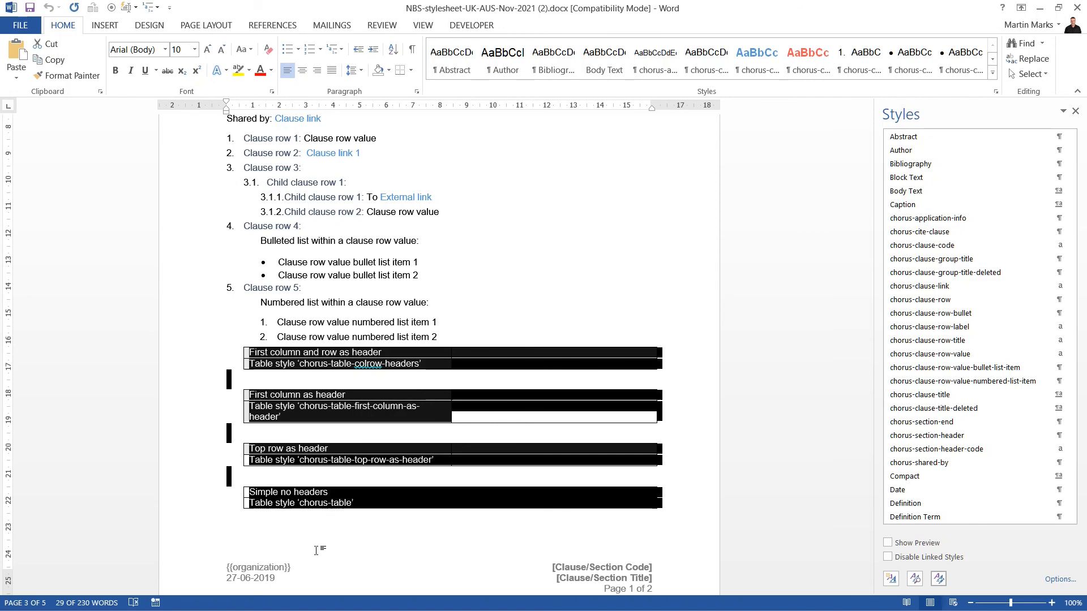
pyautogui.hotkey('alt', 'Tab')
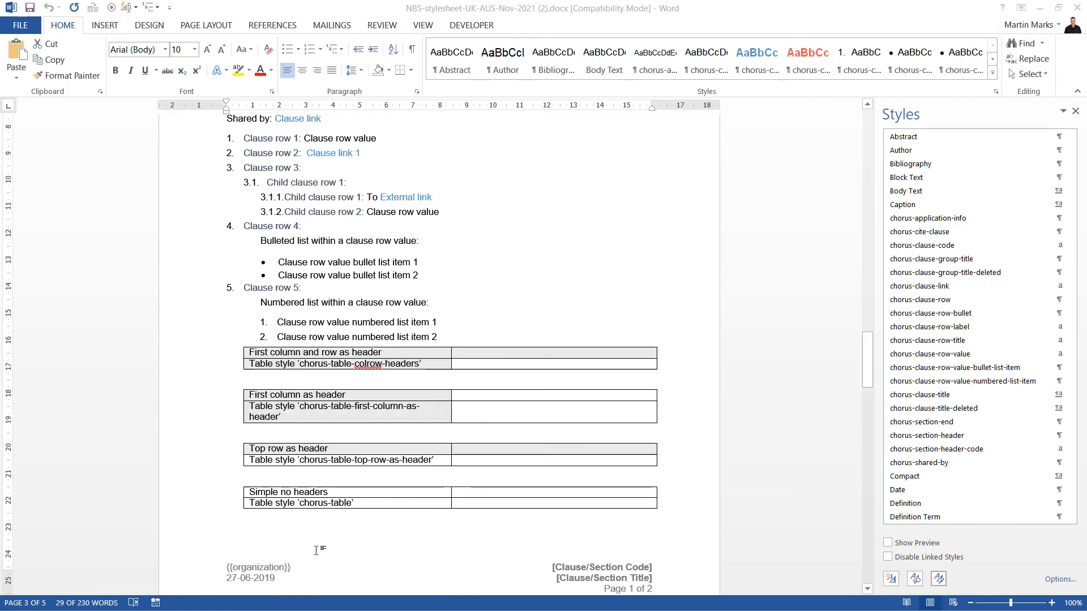
pyautogui.hotkey('alt', 'Tab')
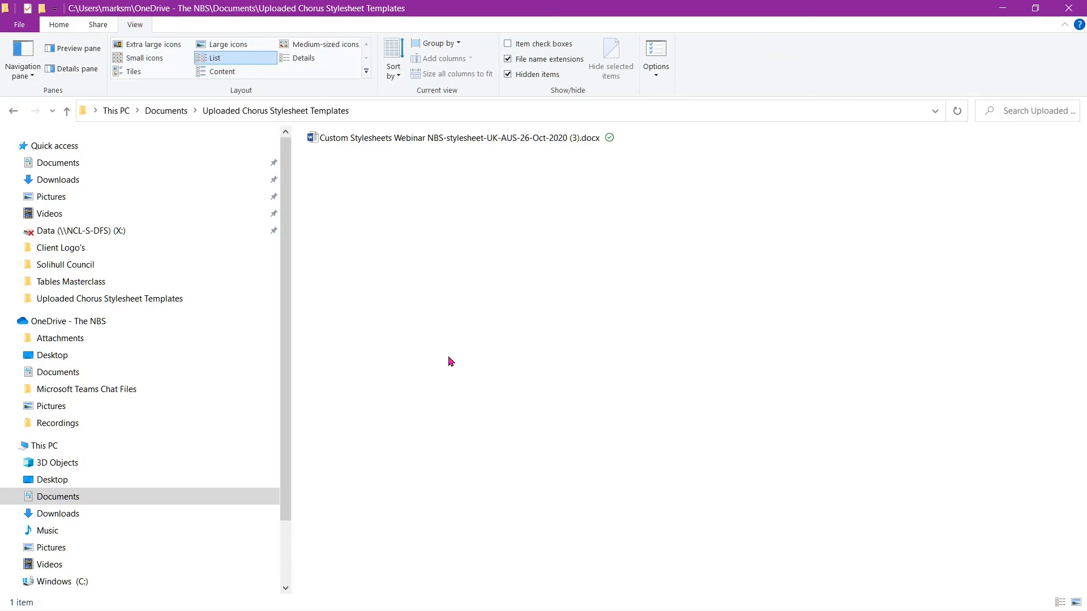
# Step: Open Custom Stylesheets Webinar .docx in Word from the Uploaded Chorus Stylesheet Templates folder
pyautogui.doubleClick(415, 139)
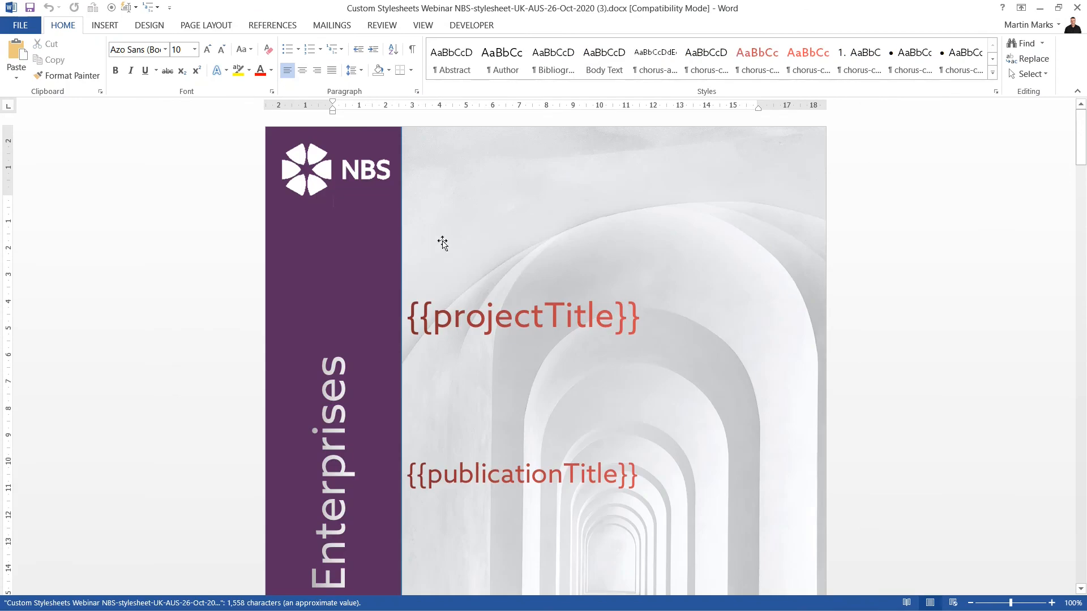
# Step: Scroll down the template to the 'Deleted clause group – Revisions only' heading
pyautogui.scroll(-4, 441, 240)
pyautogui.scroll(-15, 442, 239)
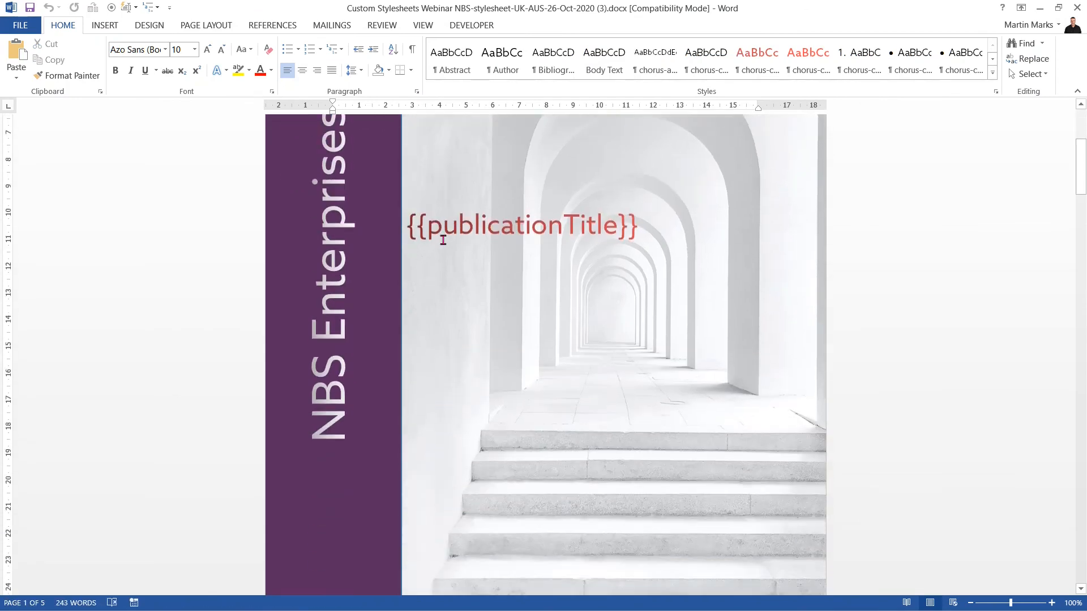
pyautogui.scroll(-14, 437, 237)
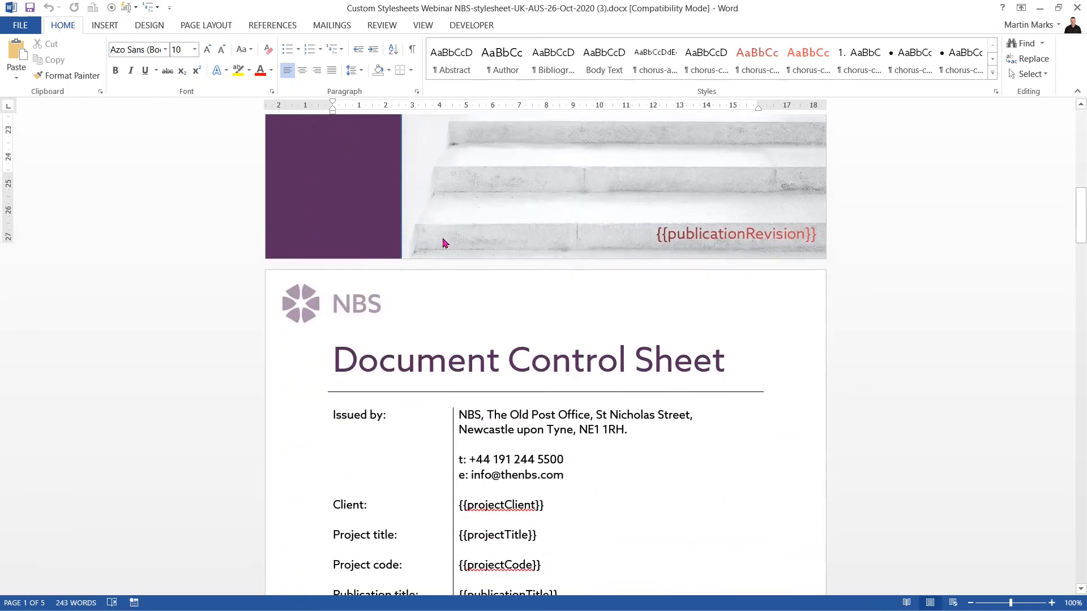
pyautogui.scroll(-16, 442, 225)
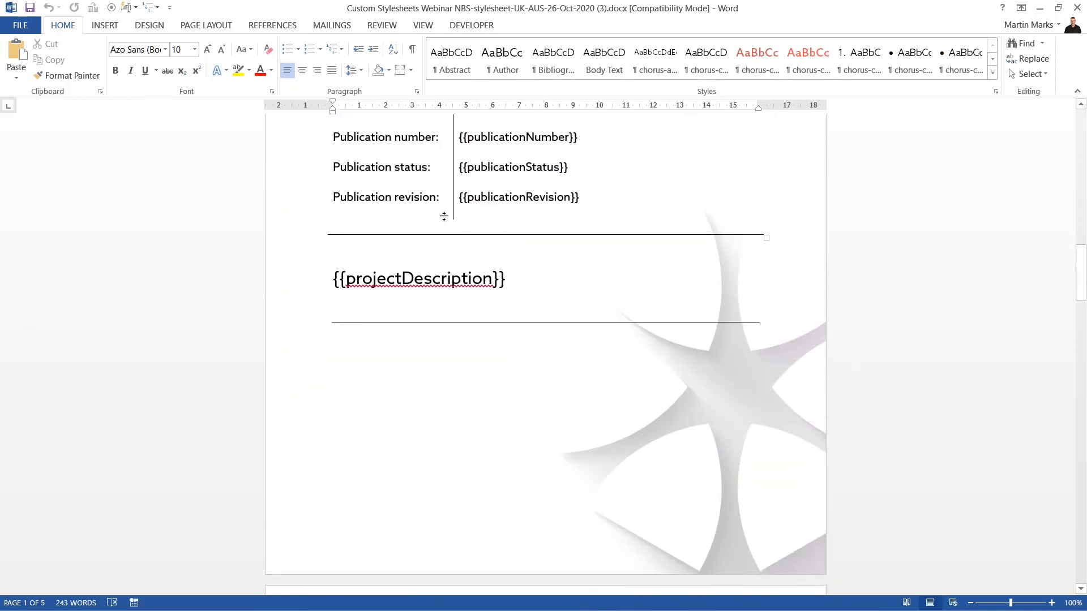
pyautogui.scroll(-15, 447, 204)
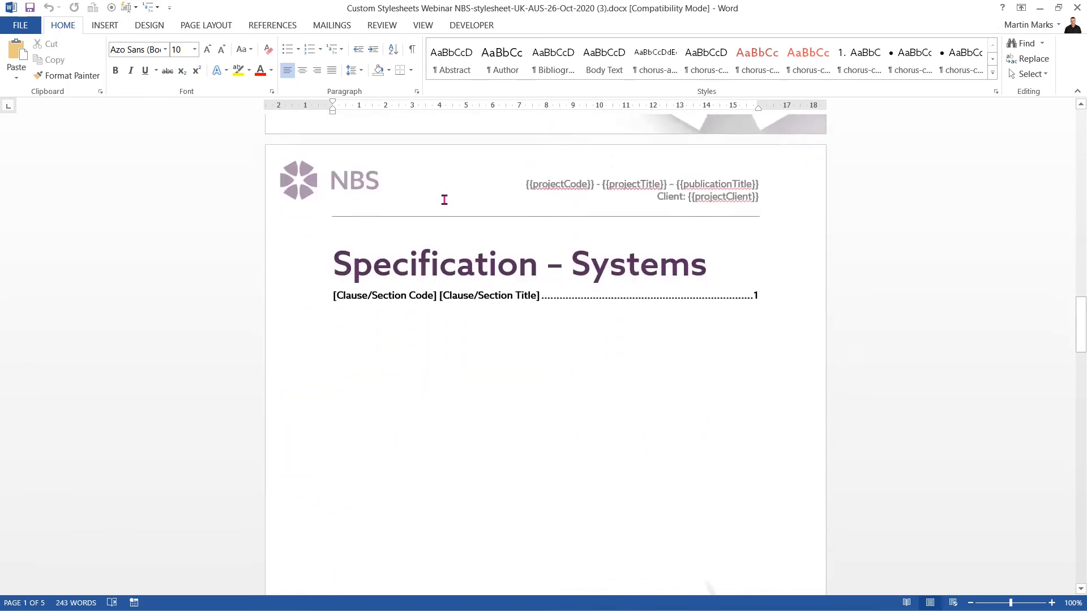
pyautogui.scroll(-15, 442, 193)
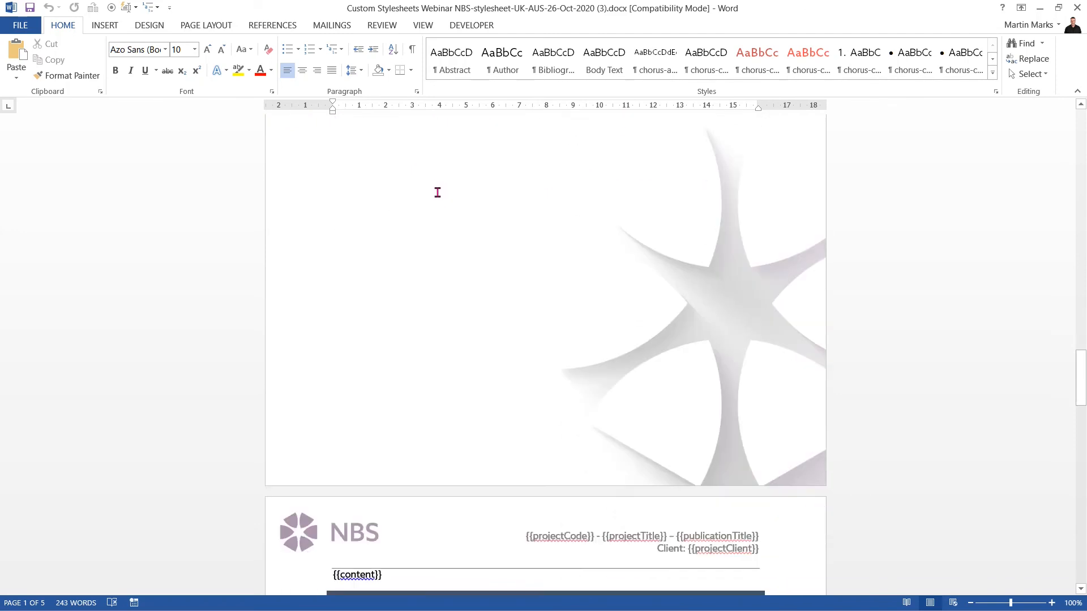
pyautogui.scroll(-8, 436, 188)
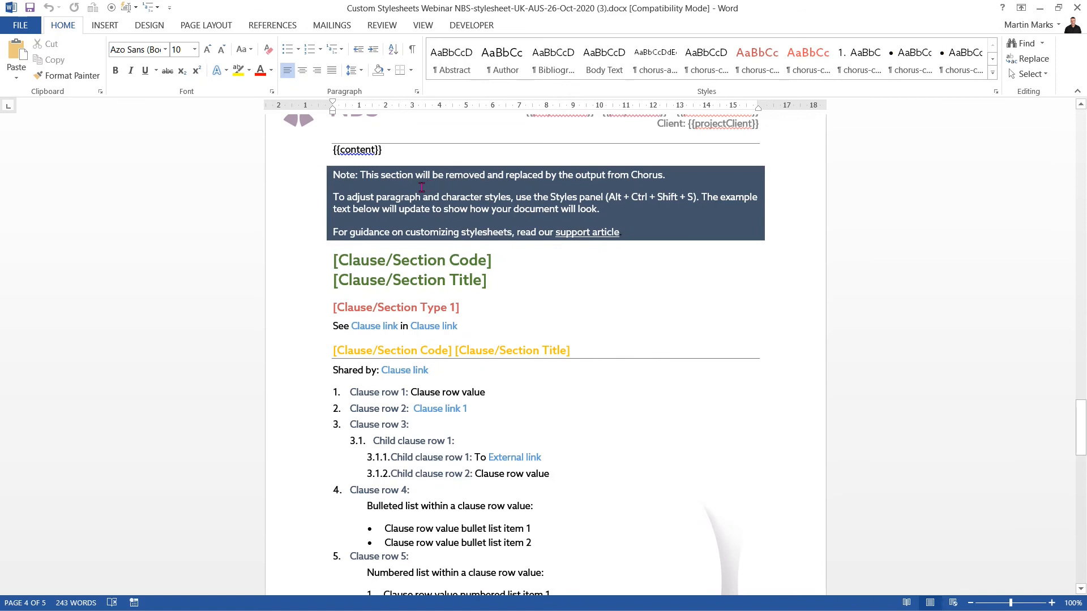
pyautogui.scroll(-5, 421, 187)
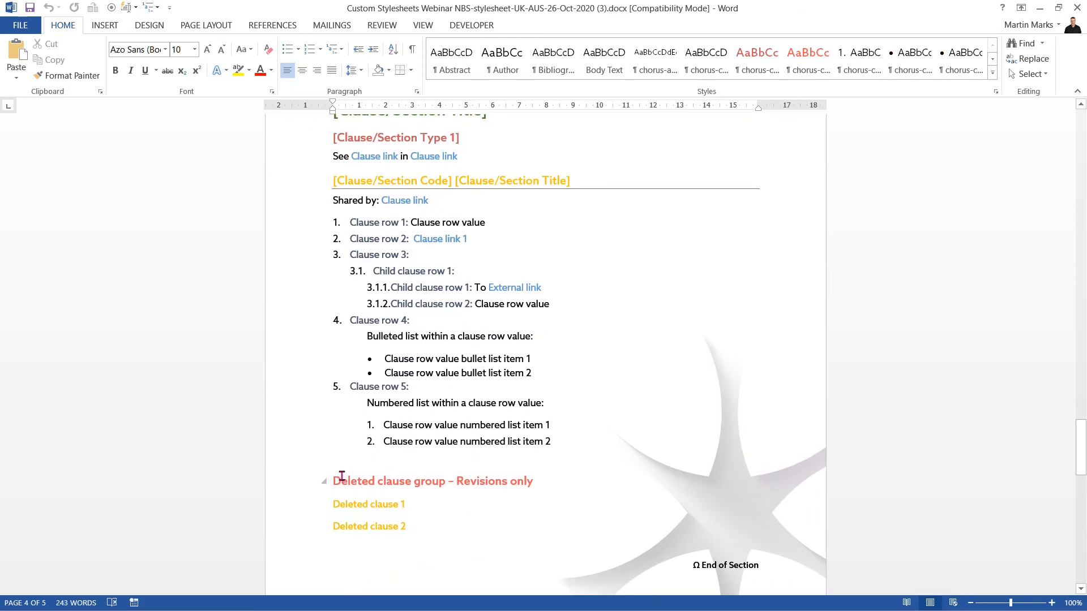
# Step: Paste the four chorus sample tables before the Deleted clause group heading and save the template
pyautogui.click(334, 481)
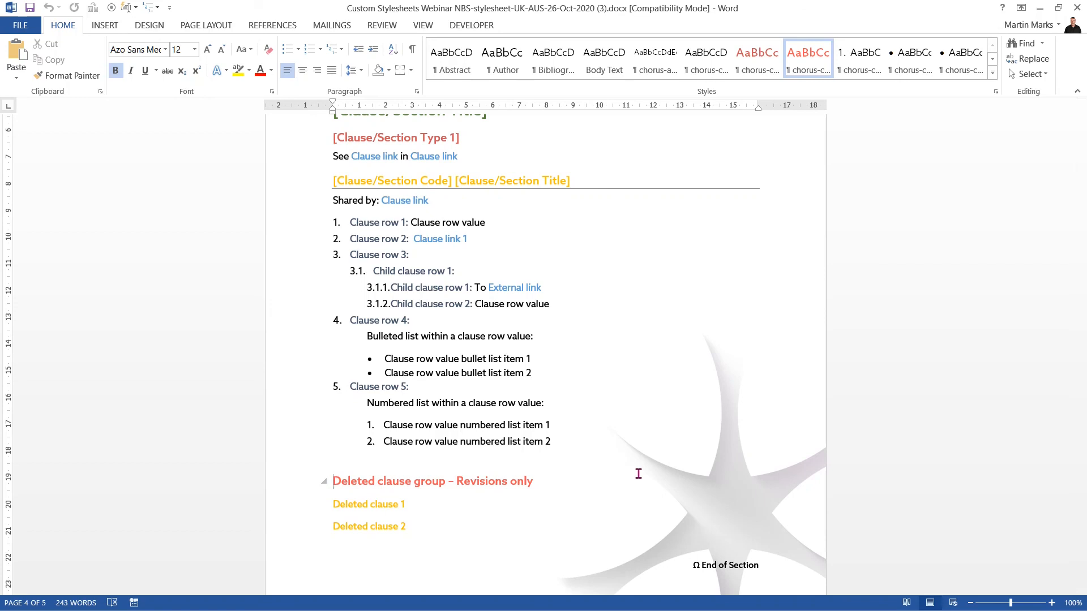
pyautogui.write('First column and row as header\t Table style ‘chorus-table-colrow-headers’\t  First column as header\t Table style ‘chorus-table-first-column-as-header’\t  Top row as header\t Table style ‘chorus-table-top-row-as-header’\t  Simple no headers\t Table style ‘chorus-table’')
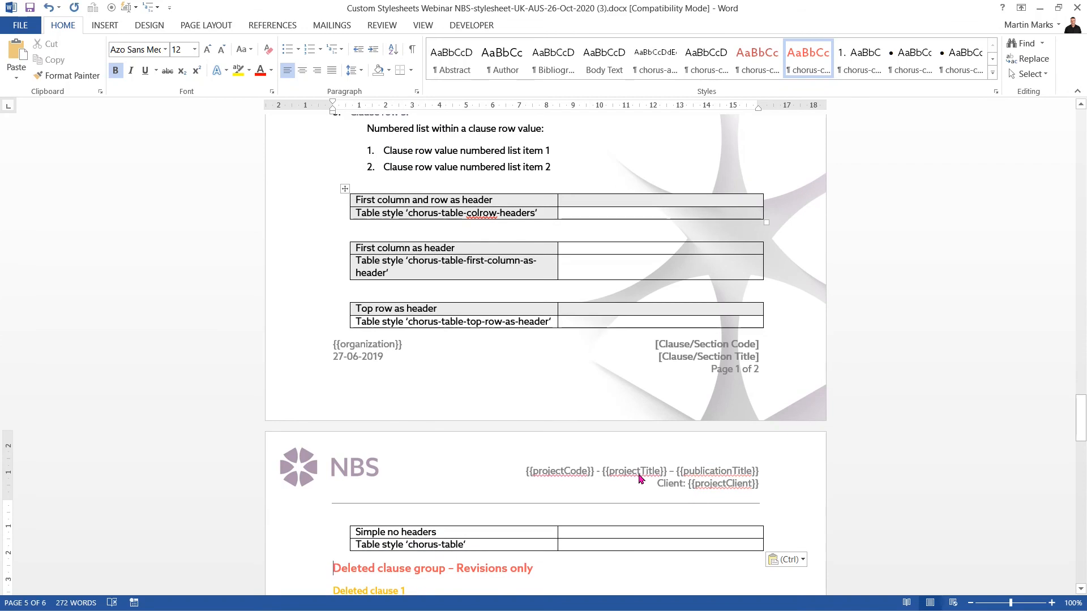
pyautogui.click(30, 9)
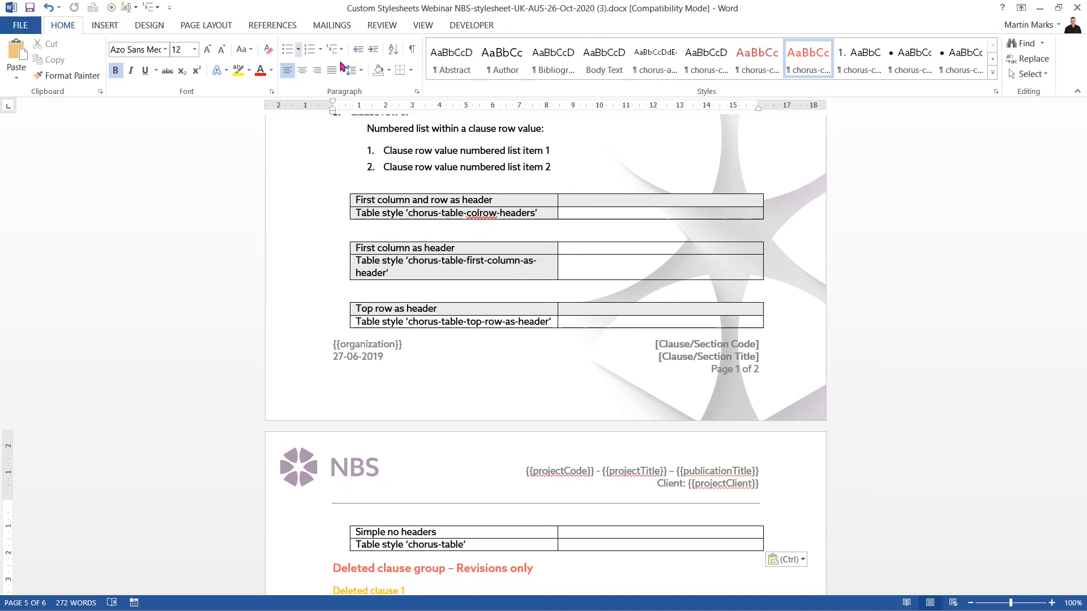
# Step: Open Modify Table Style for chorus-table-colrow-headers from the Table Design style gallery
pyautogui.click(459, 212)
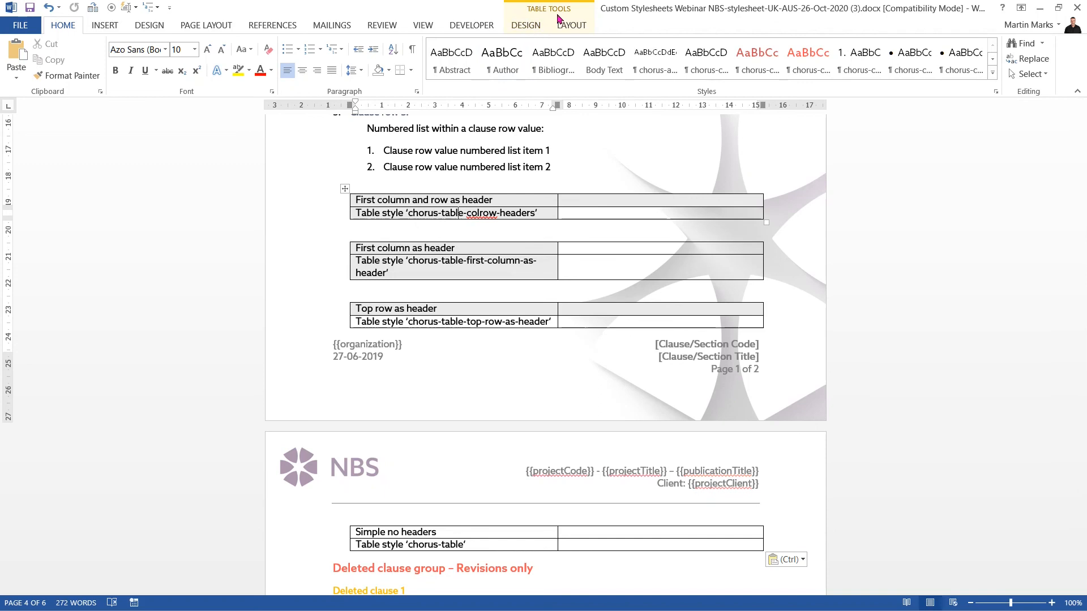
pyautogui.click(526, 27)
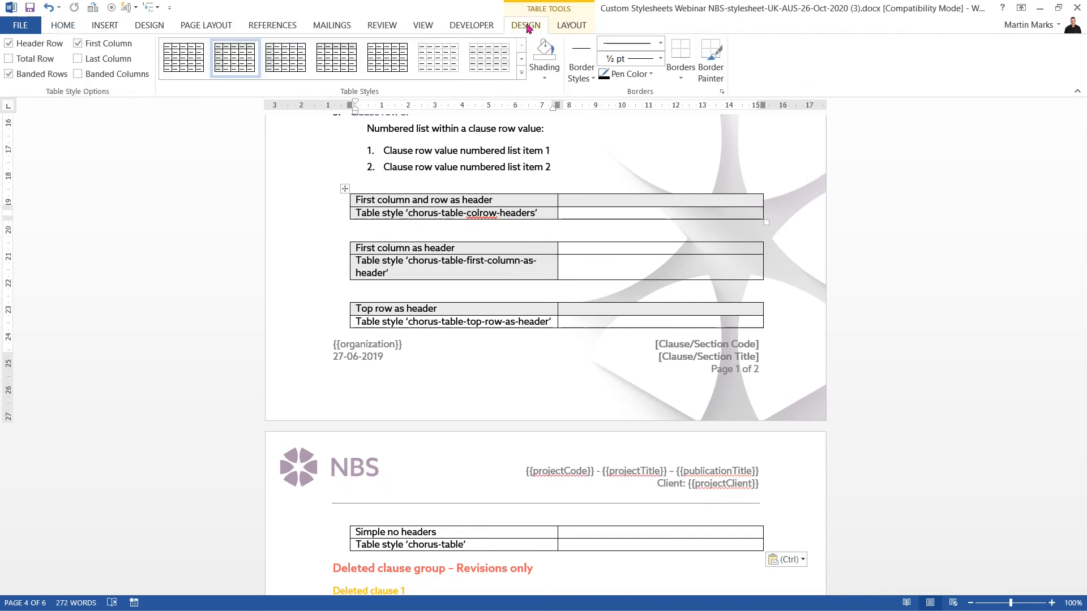
pyautogui.rightClick(242, 70)
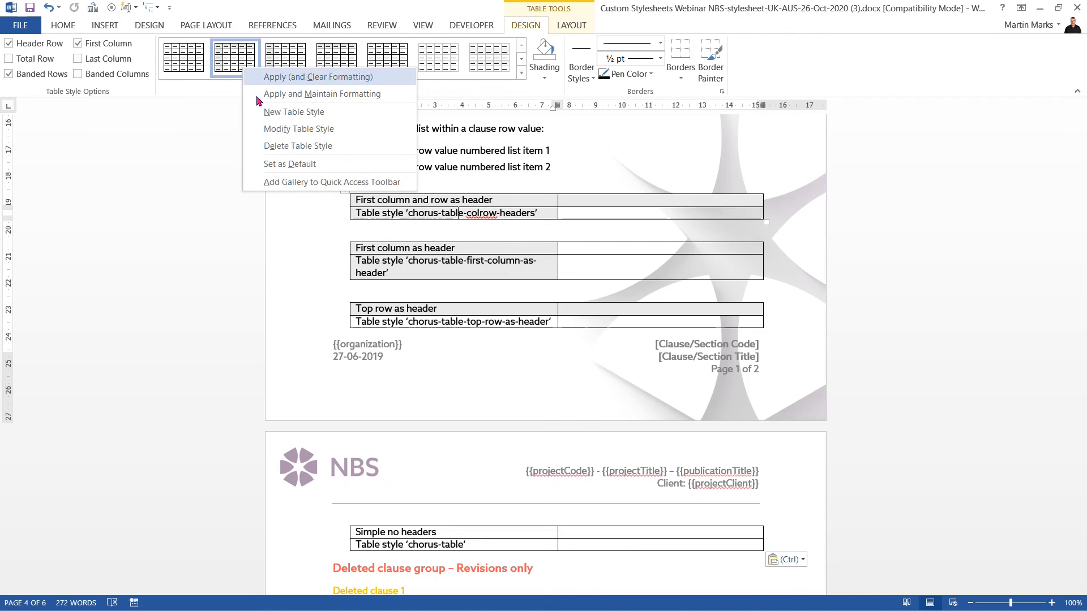
pyautogui.click(291, 129)
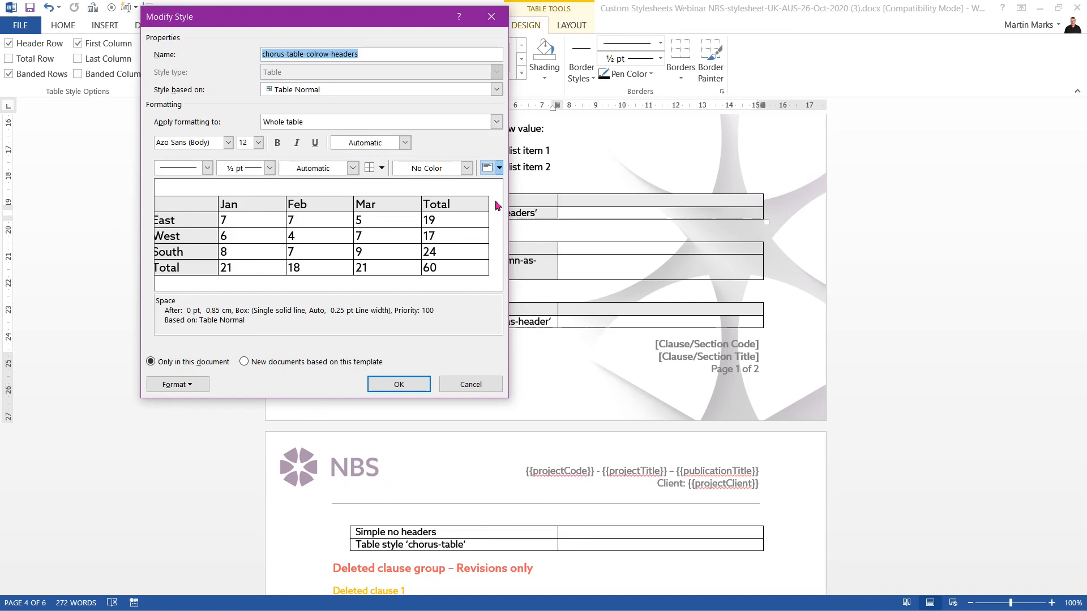
# Step: Give the whole chorus-table-colrow-headers table light blue fill and dark blue borders on all cells
pyautogui.click(467, 169)
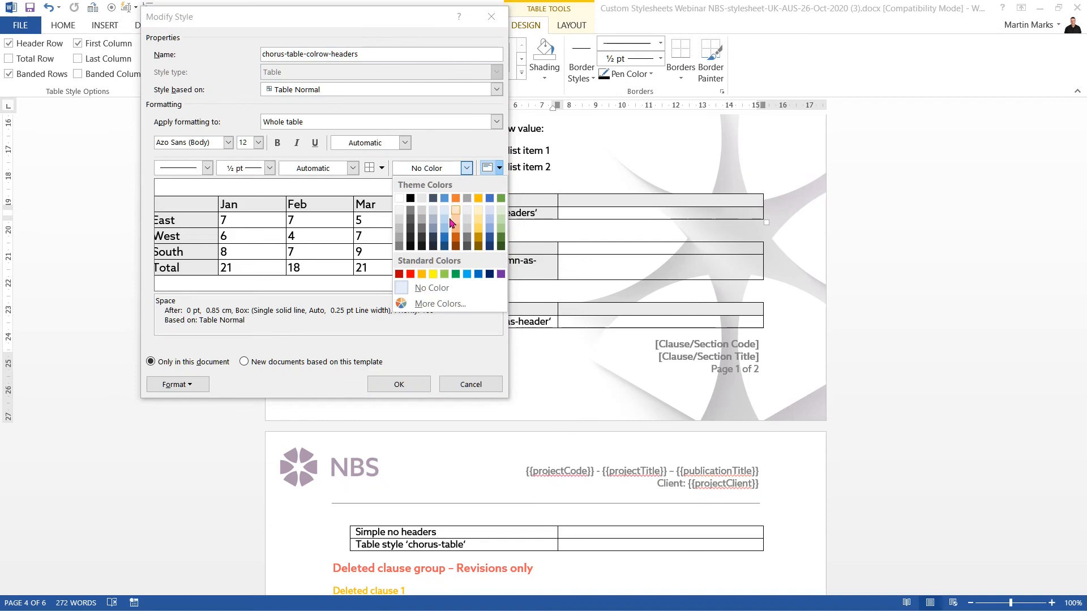
pyautogui.click(447, 226)
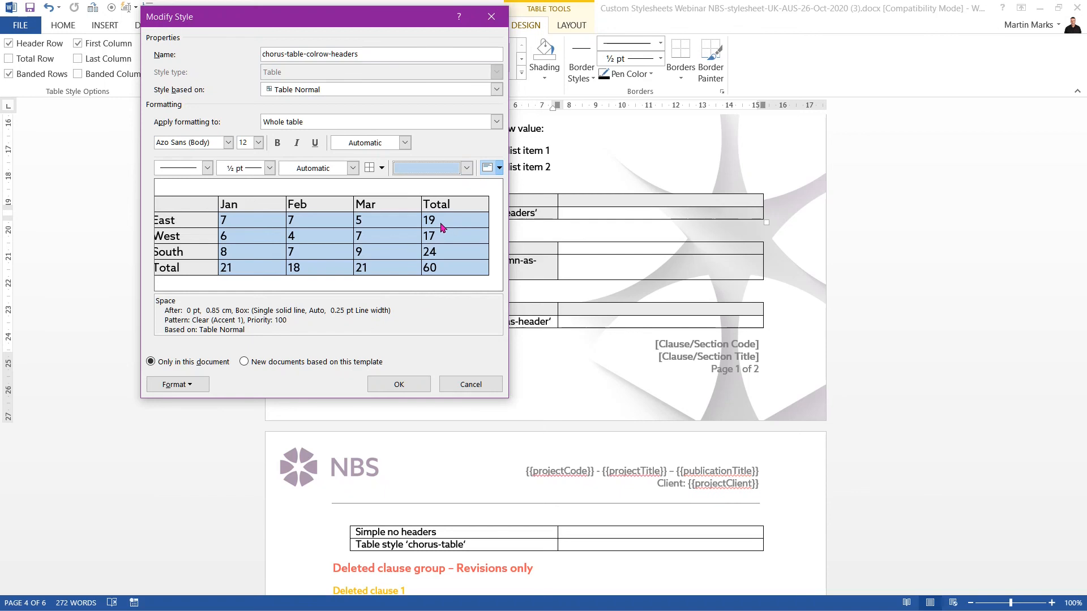
pyautogui.click(353, 169)
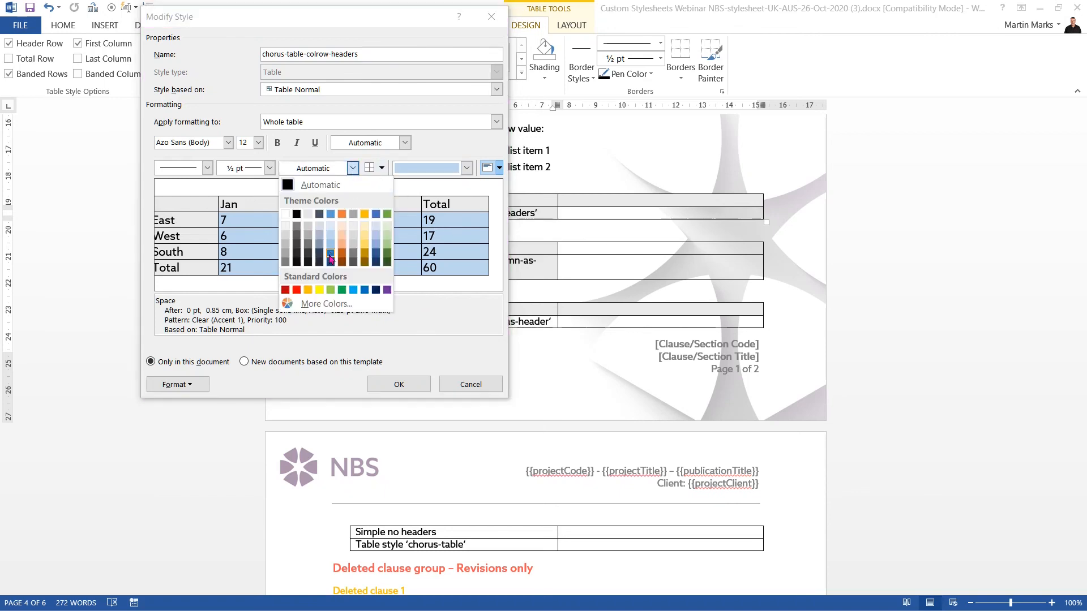
pyautogui.click(332, 262)
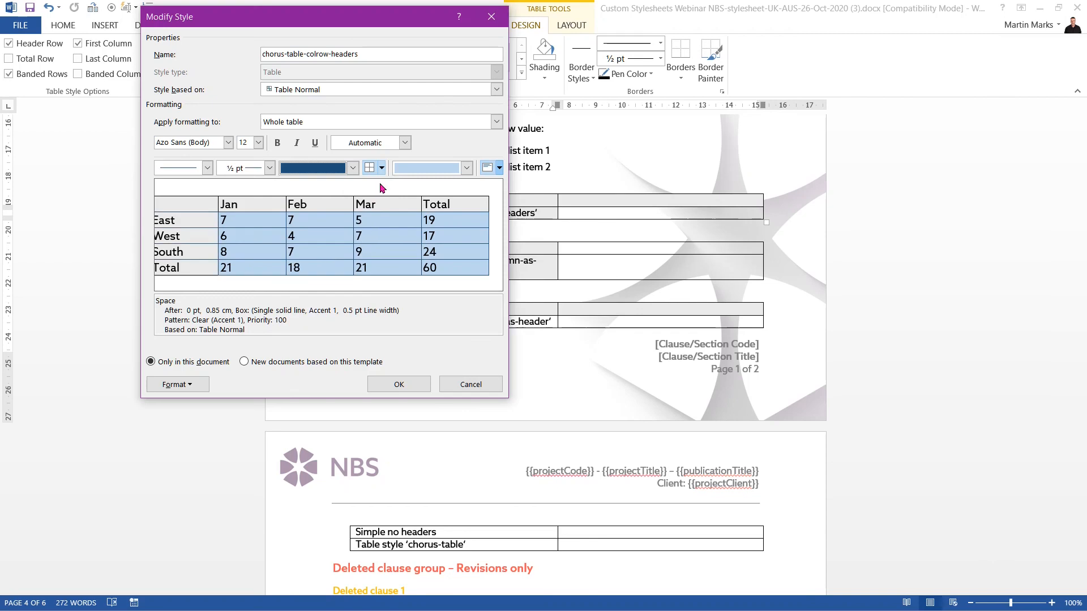
pyautogui.click(382, 168)
pyautogui.click(390, 186)
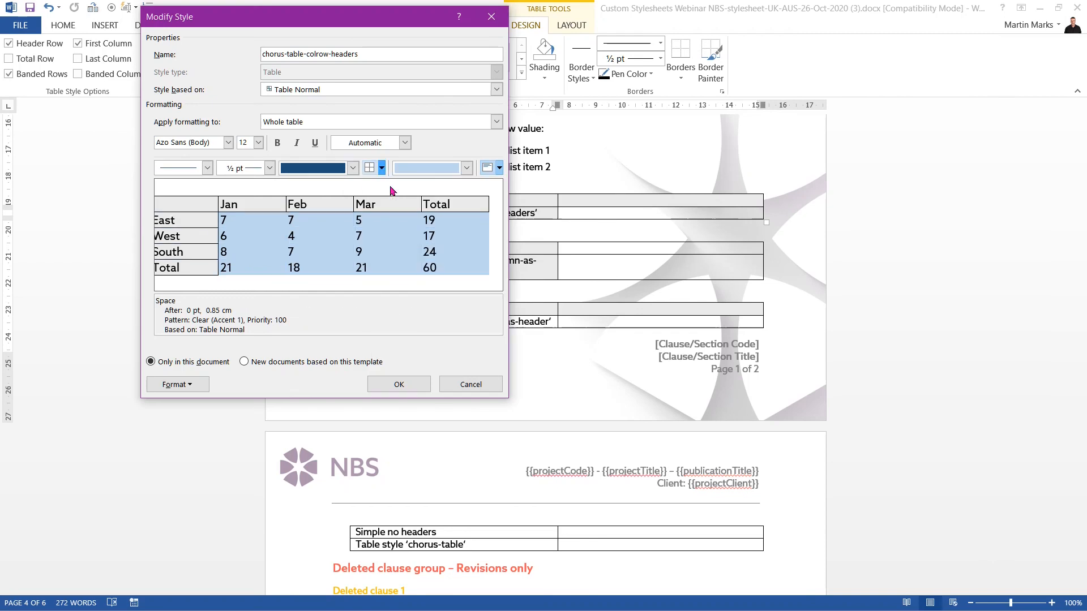
pyautogui.click(382, 169)
pyautogui.click(391, 189)
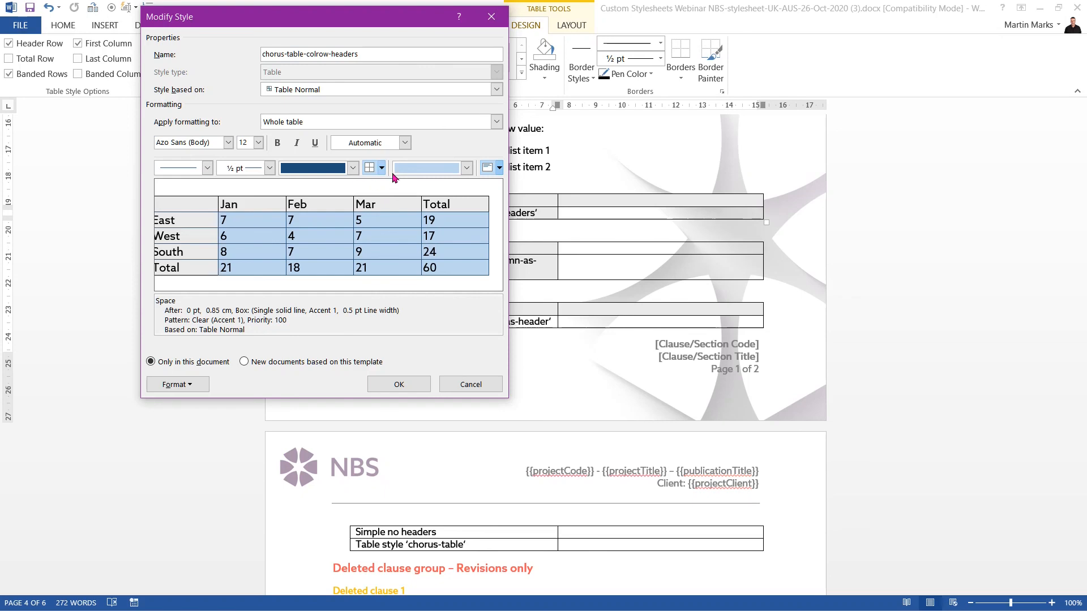
pyautogui.click(496, 122)
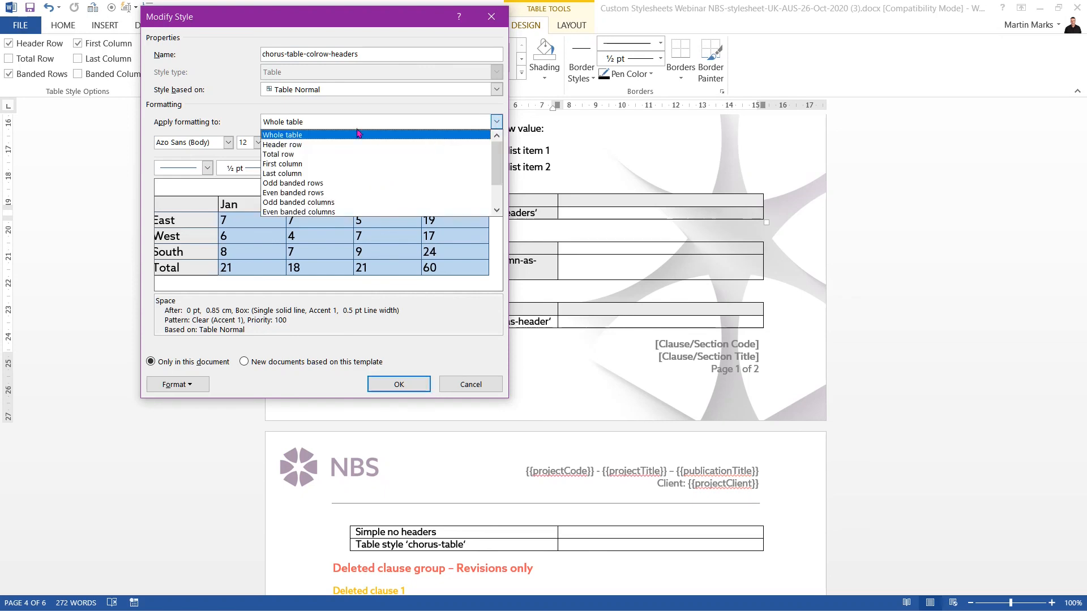
# Step: Give the header row a light orange Accent 2 fill, then target the first column for formatting
pyautogui.click(299, 146)
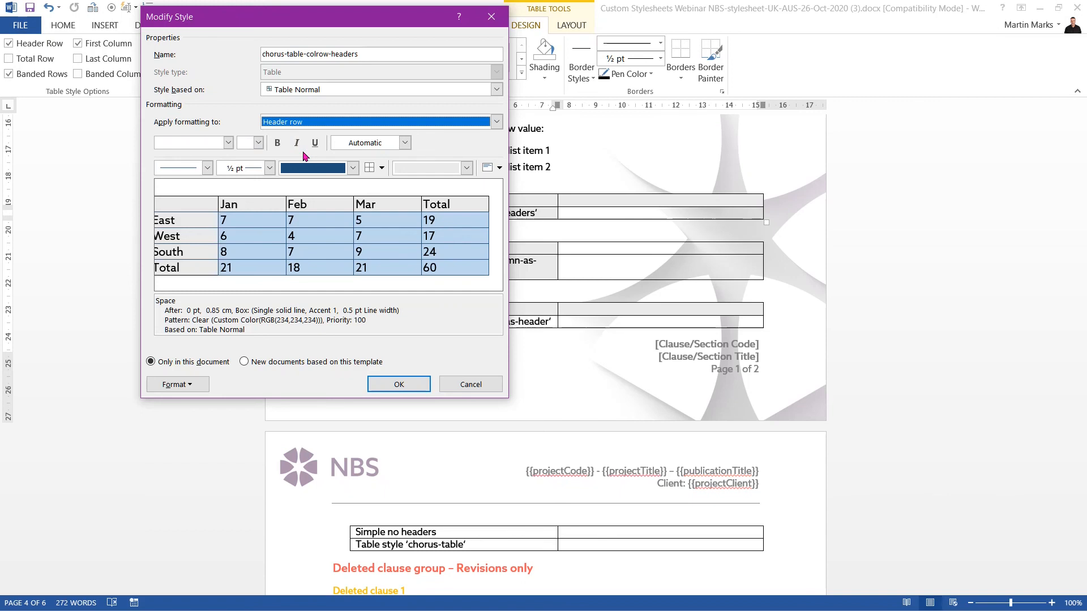
pyautogui.click(467, 169)
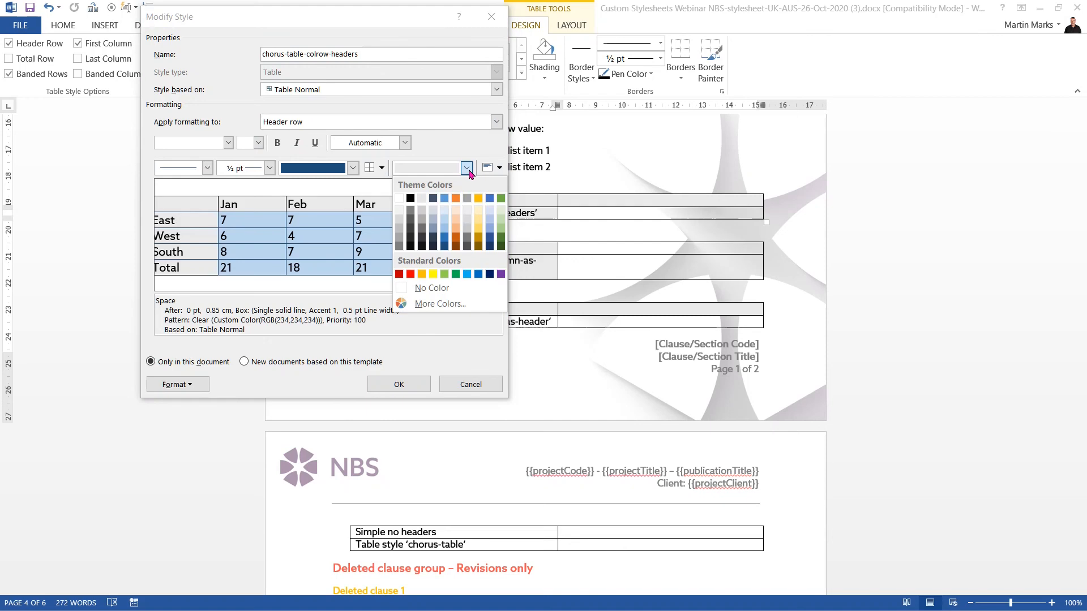
pyautogui.click(457, 220)
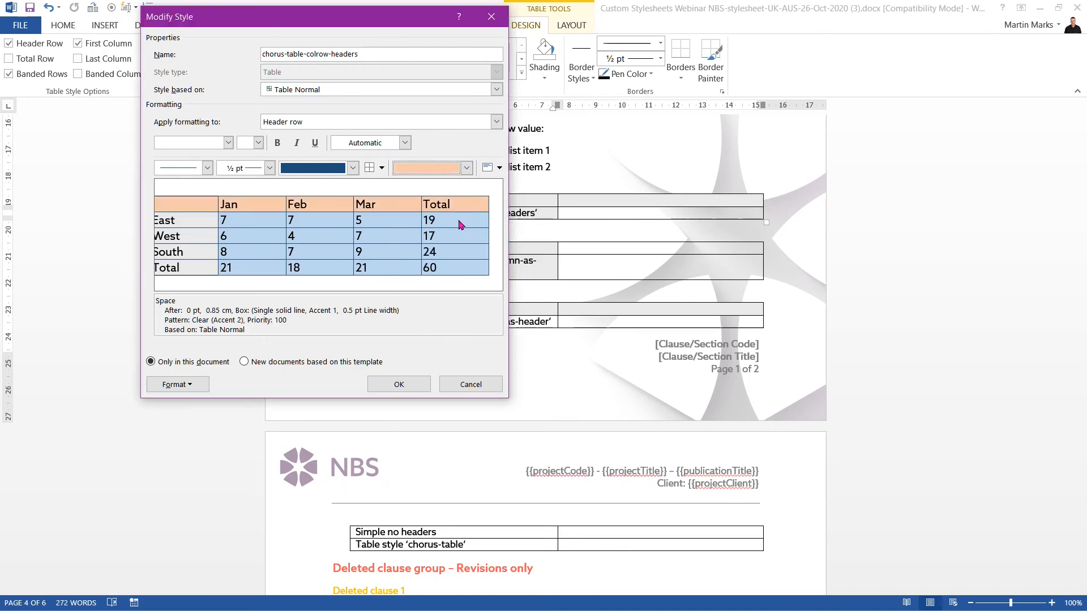
pyautogui.click(496, 121)
pyautogui.click(350, 165)
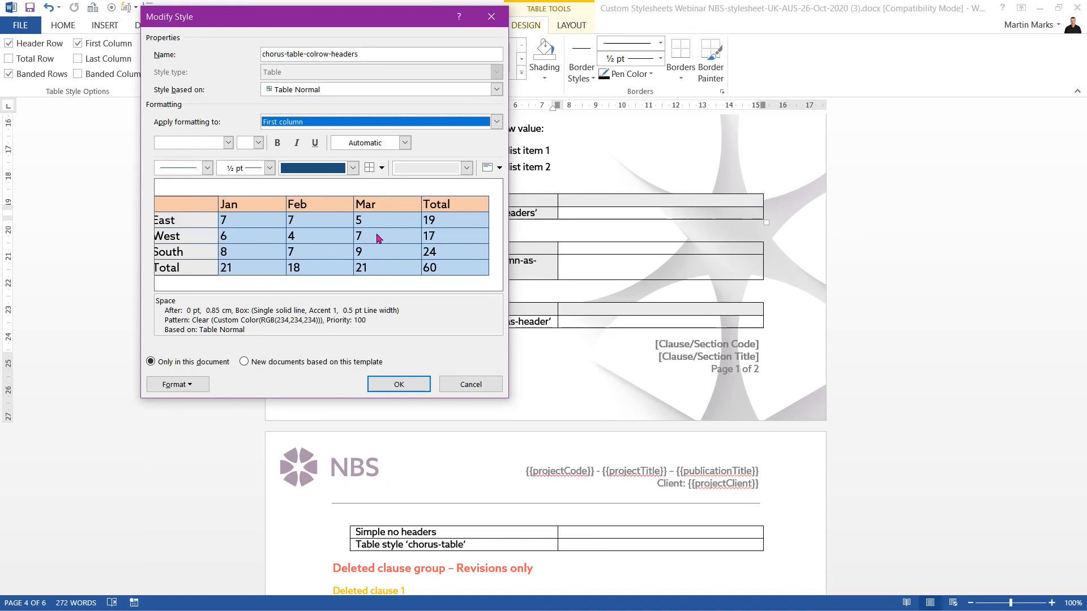
# Step: Give the first column a gold fill and Forte font, apply the style, and save the template
pyautogui.click(467, 168)
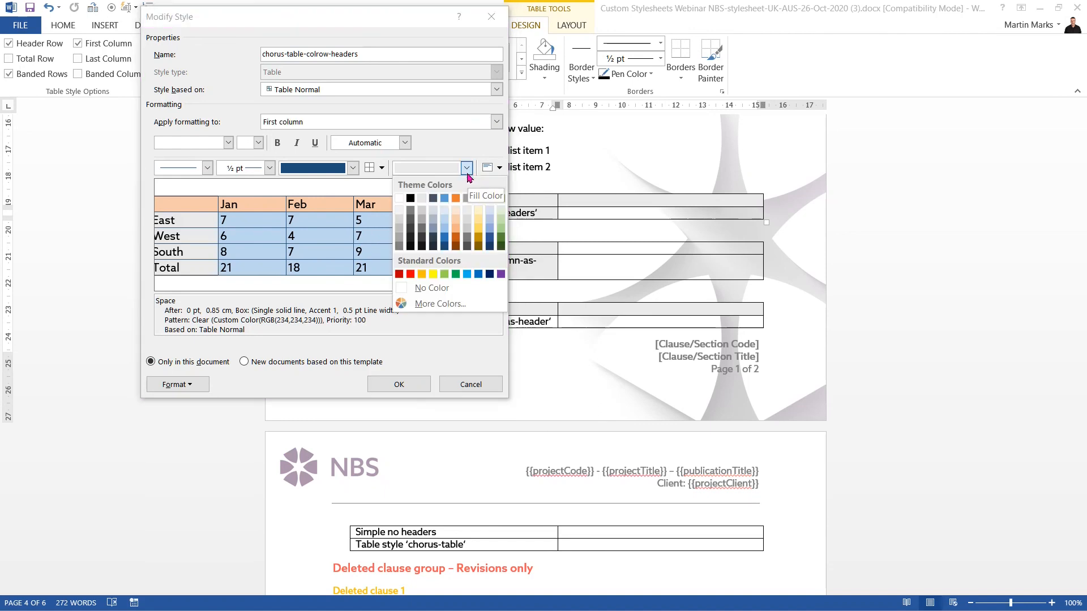
pyautogui.click(479, 233)
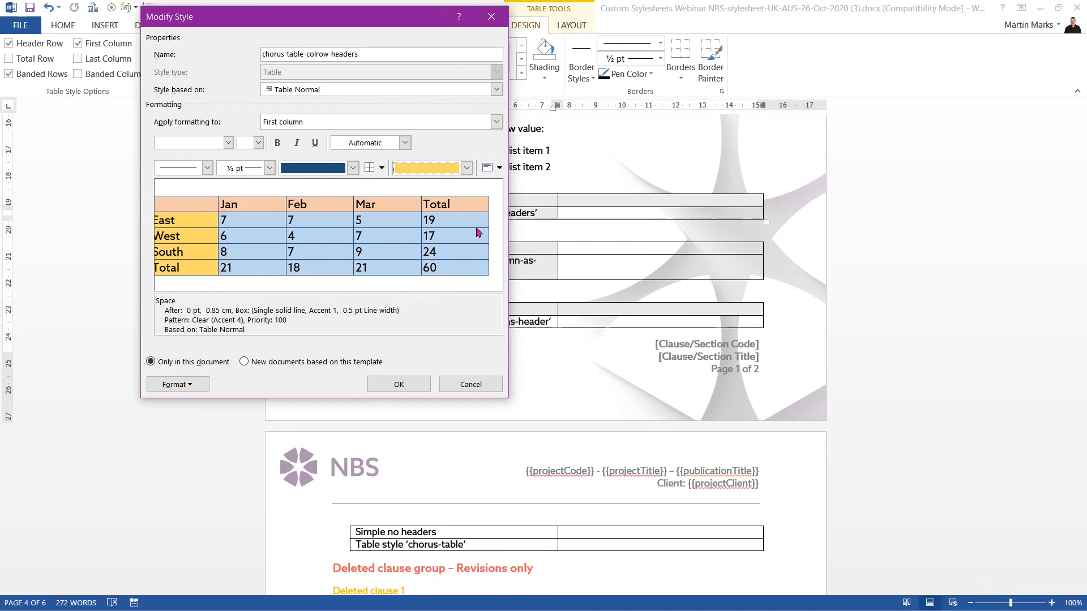
pyautogui.click(229, 143)
pyautogui.scroll(-6, 241, 235)
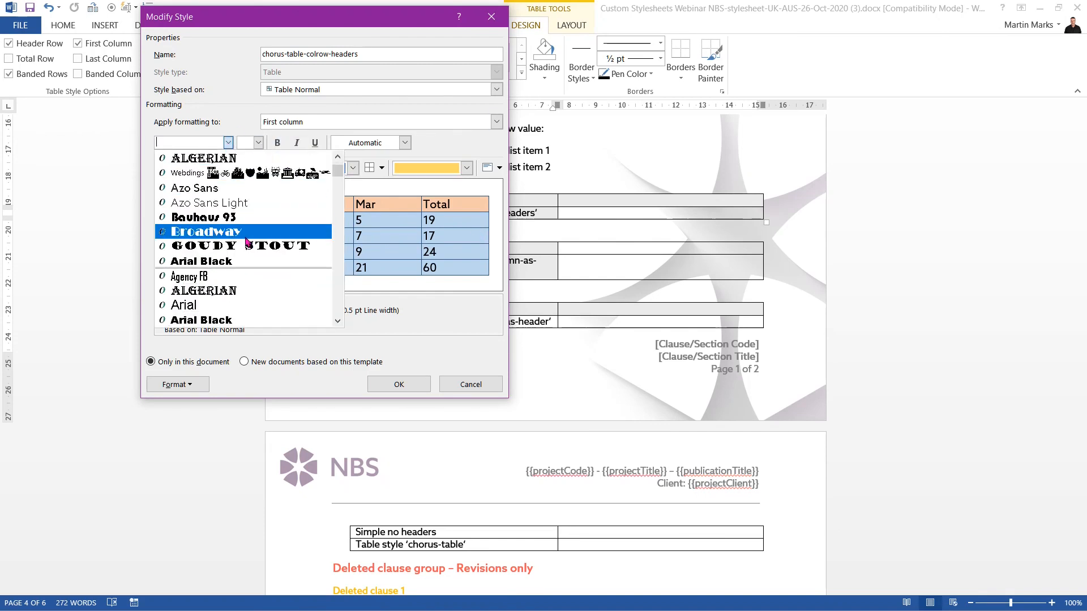
pyautogui.scroll(-10, 241, 237)
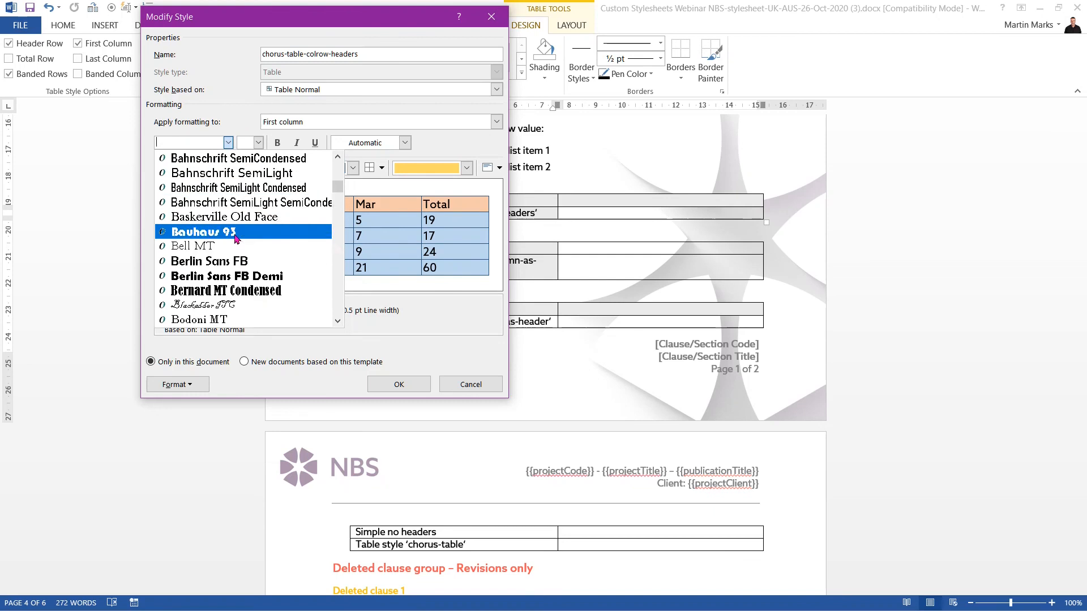
pyautogui.scroll(-8, 234, 236)
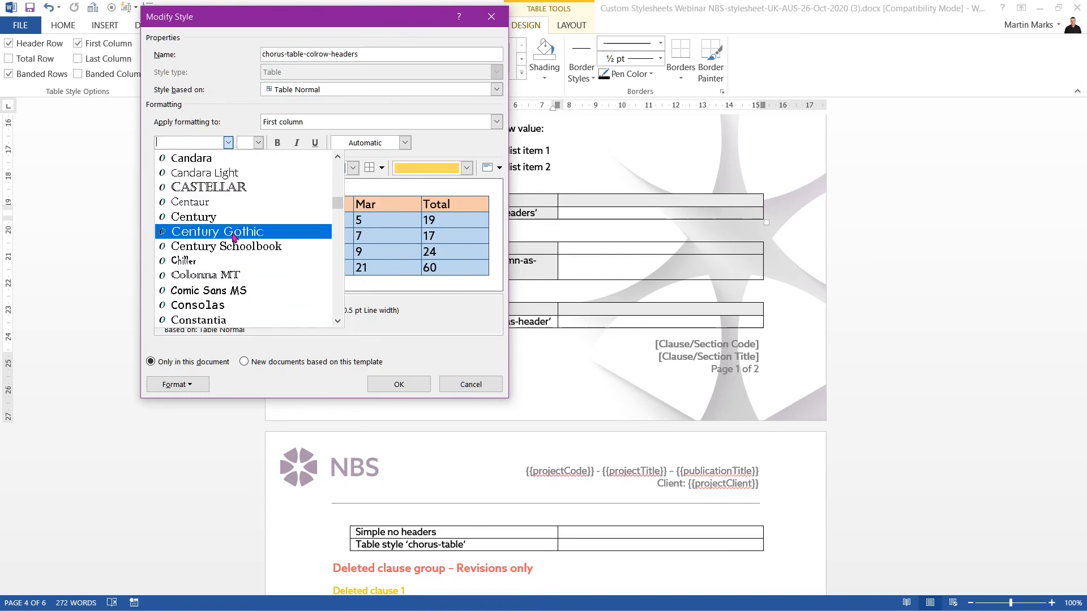
pyautogui.scroll(-2, 234, 245)
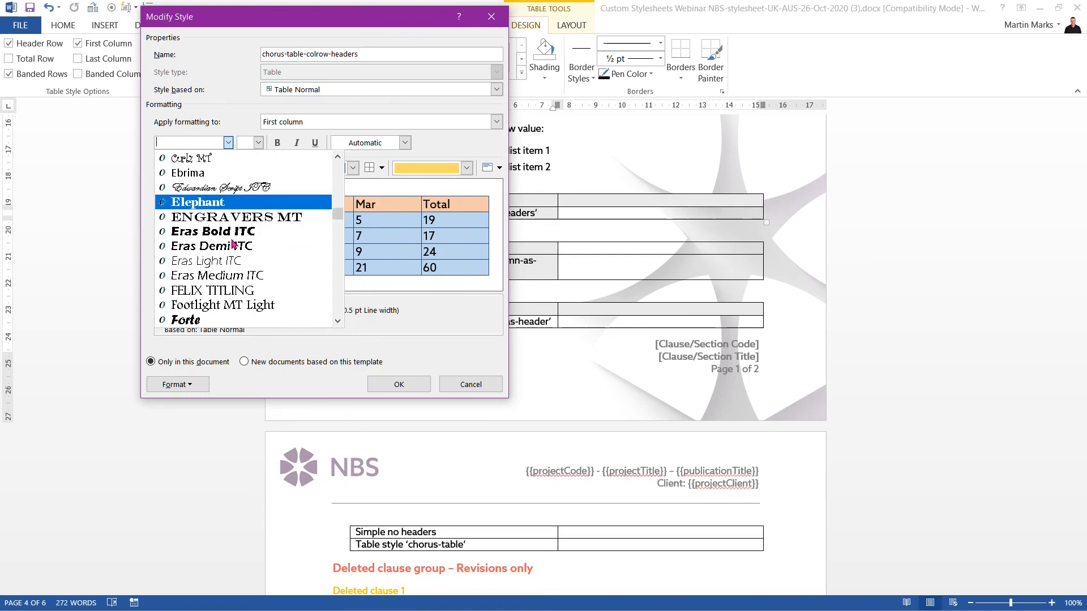
pyautogui.click(206, 292)
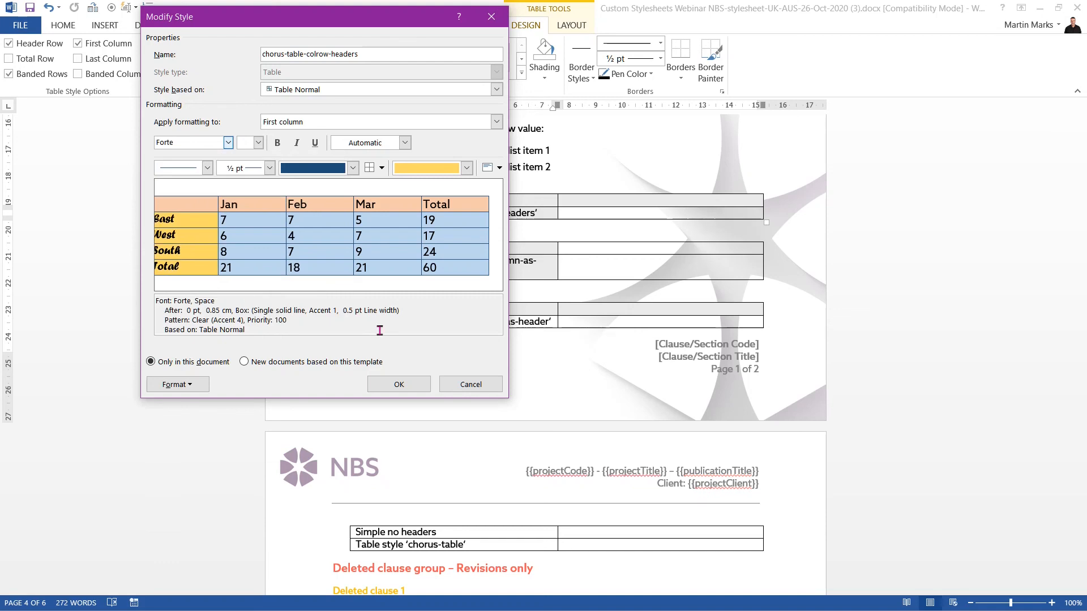
pyautogui.click(399, 385)
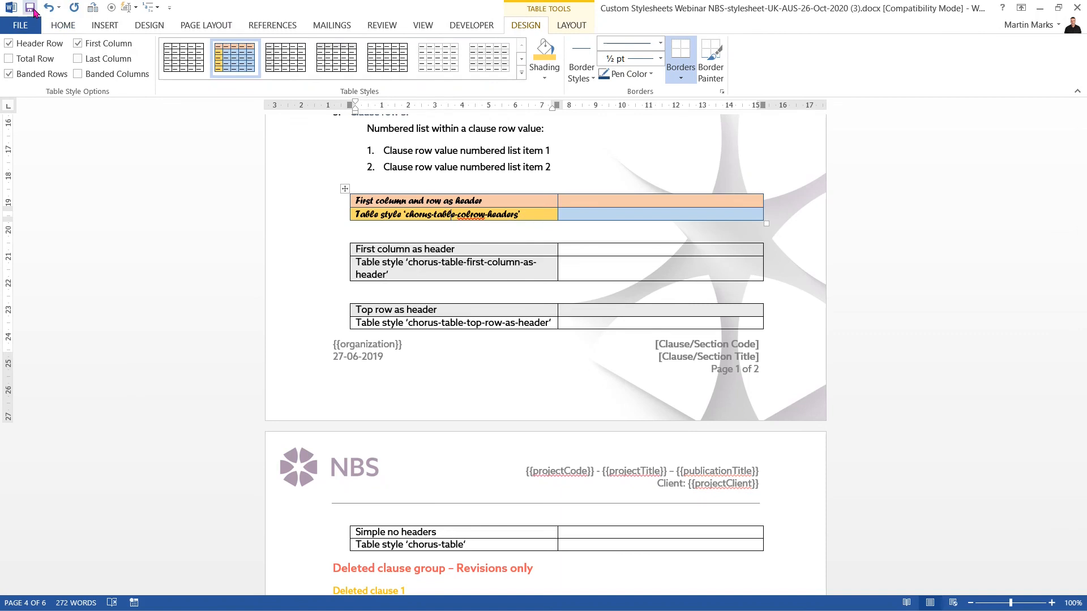
pyautogui.click(33, 9)
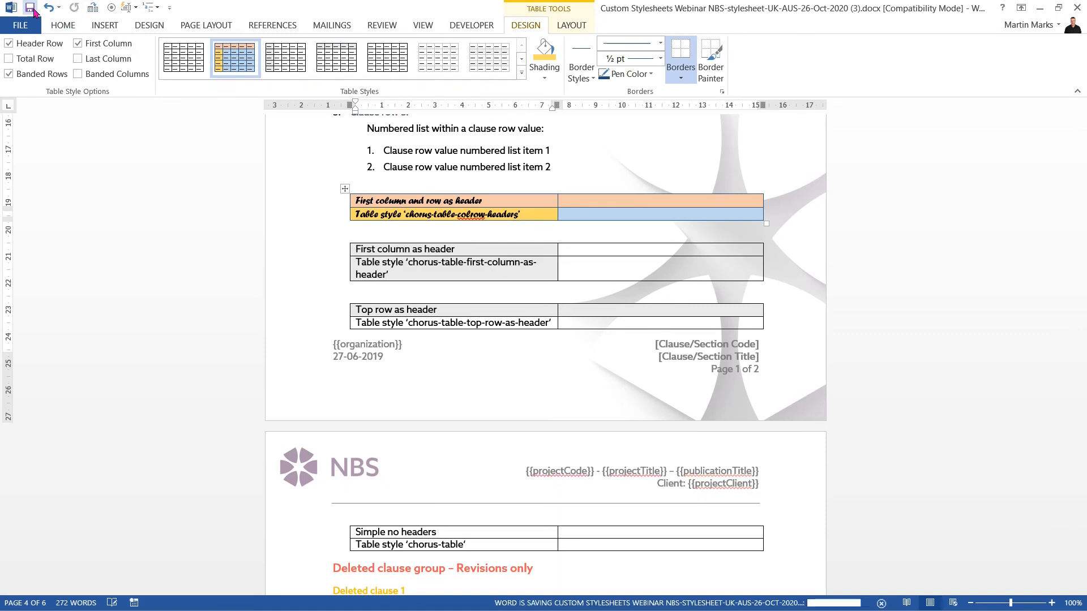
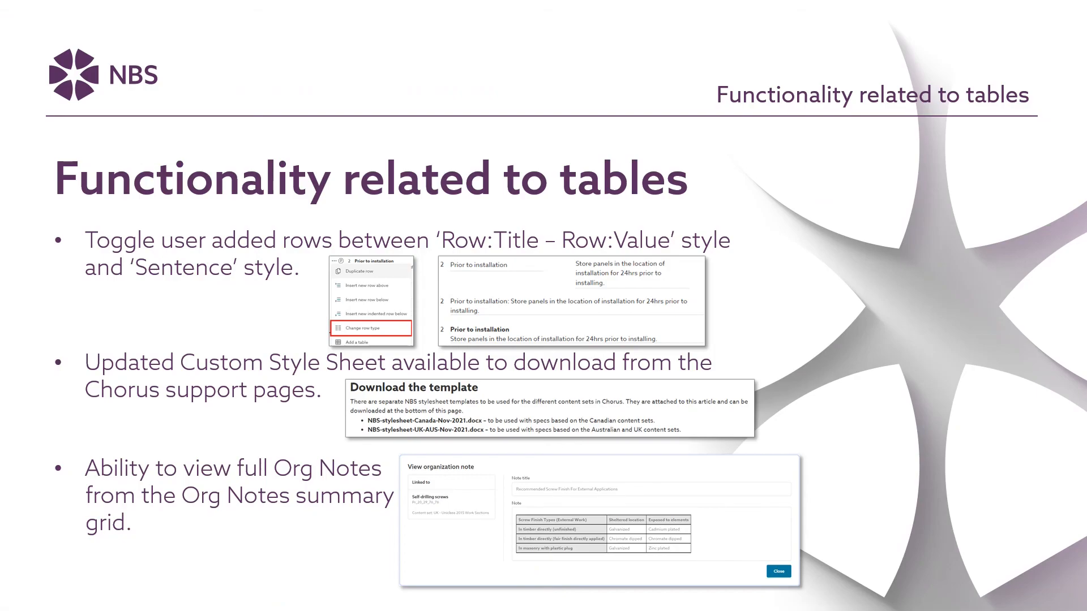
# Step: Advance the slideshow from the tables functionality summary to the NBS 'Next steps' contact slide
pyautogui.press('Right')
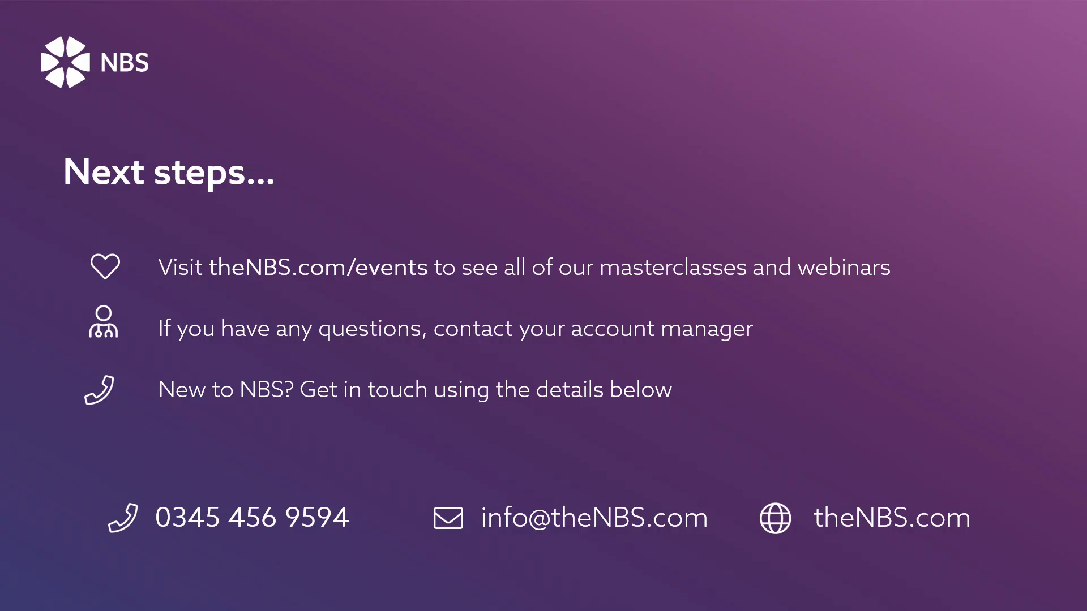